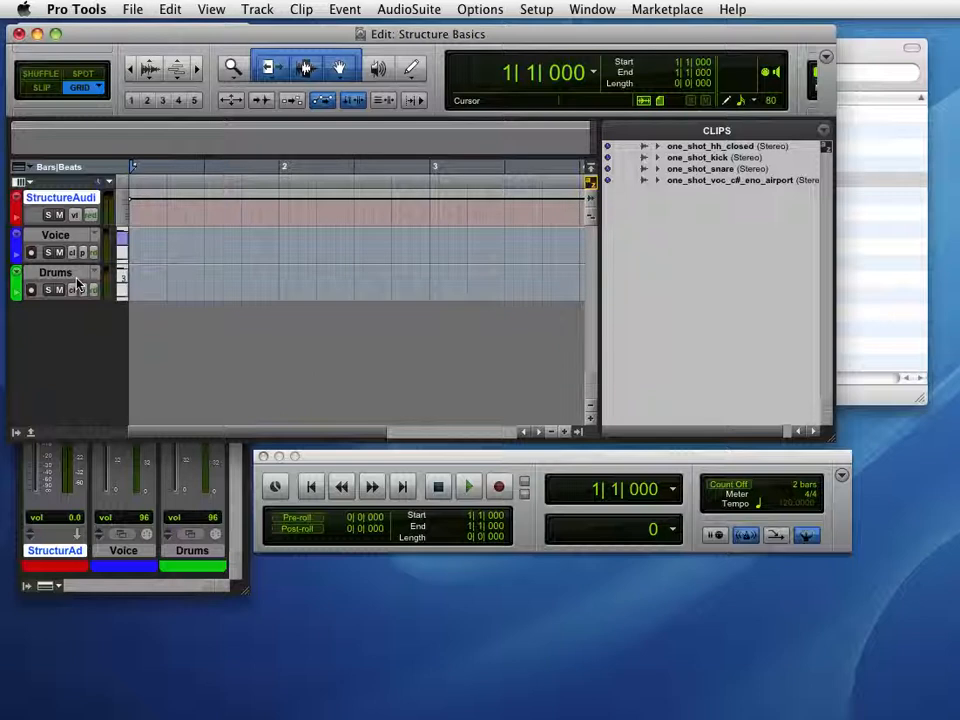
# Bring up the mixer, open the Structure plug-in on the StructureAudio track, and audition a few notes of the Sine Wave patch.
pyautogui.click(107, 499)
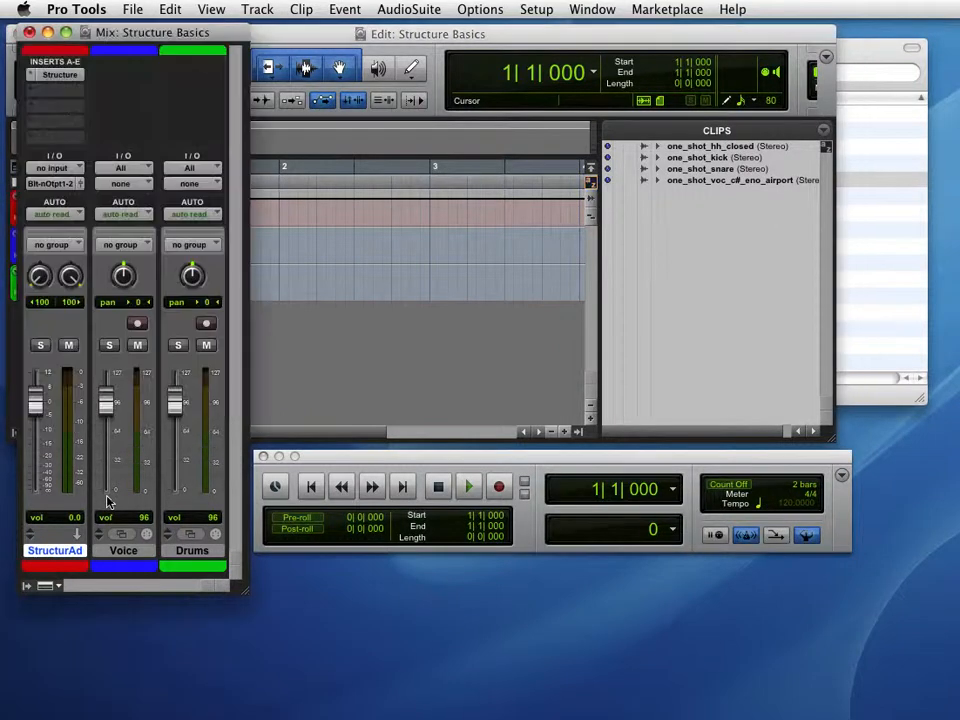
pyautogui.click(56, 75)
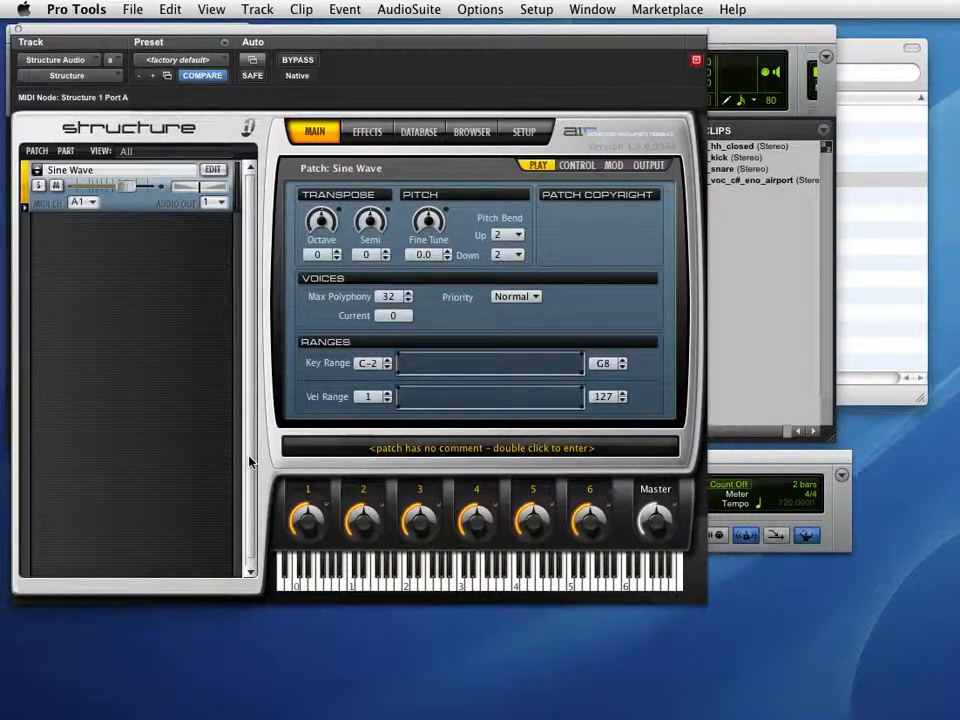
pyautogui.click(464, 586)
pyautogui.click(490, 586)
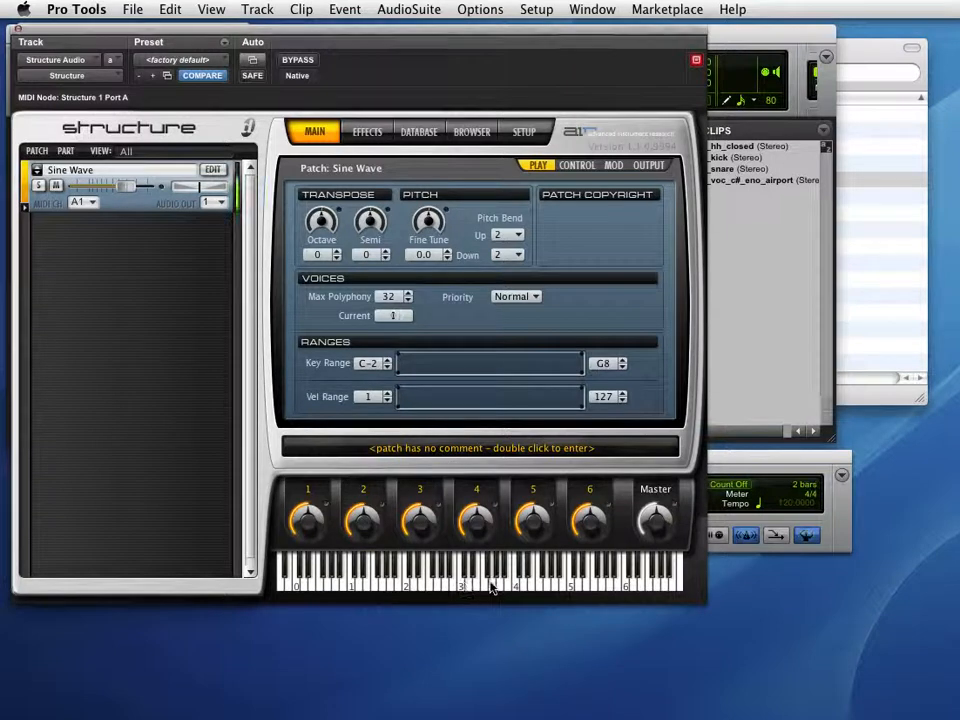
pyautogui.click(501, 586)
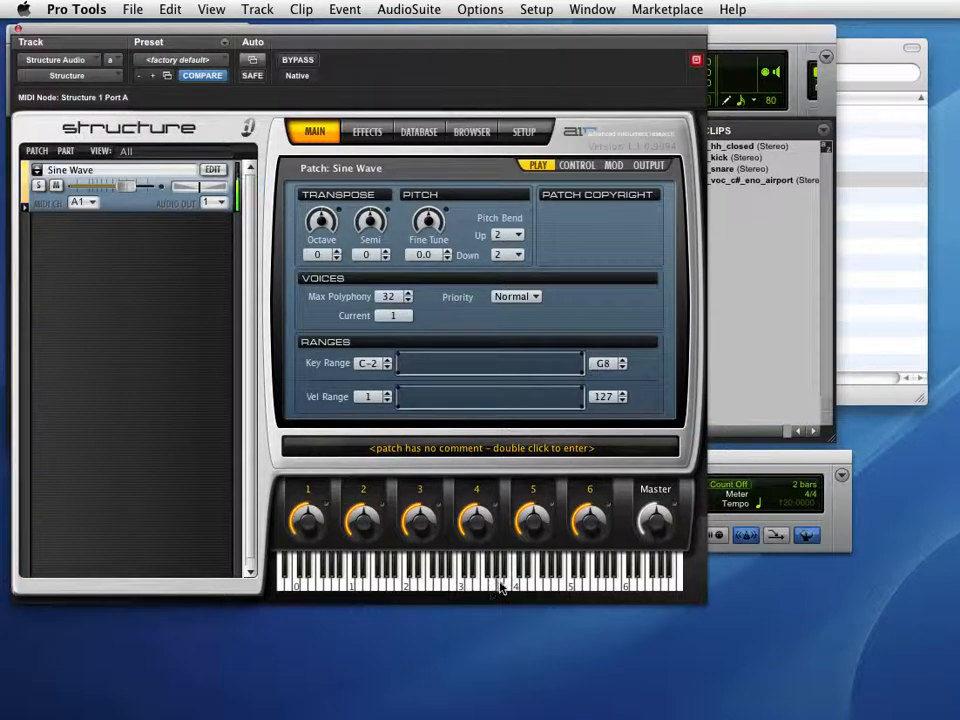
# Add the 04 Tight Kit ECO patch from the 01 Acoustic Drums category of the Structure Factory Libraries.
pyautogui.click(37, 151)
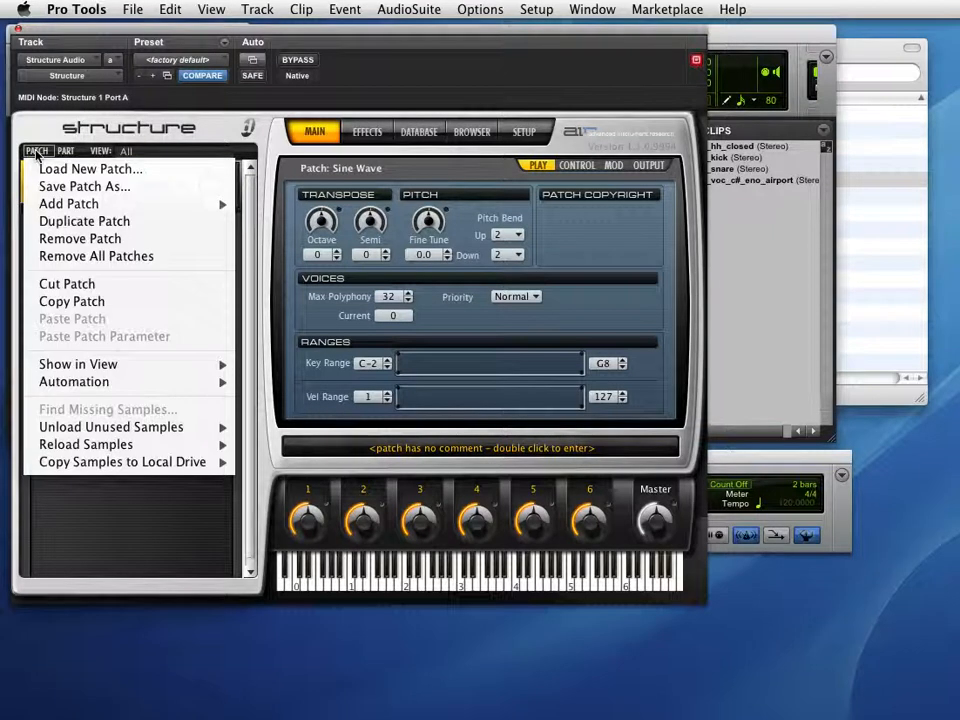
pyautogui.moveTo(225, 204)
pyautogui.moveTo(297, 240)
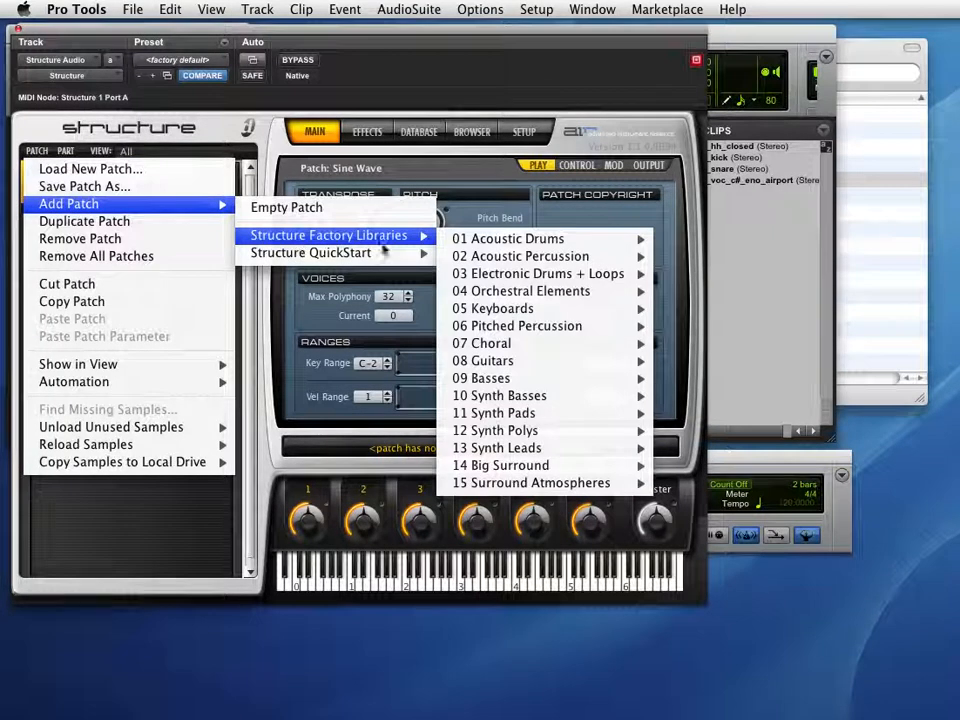
pyautogui.moveTo(524, 240)
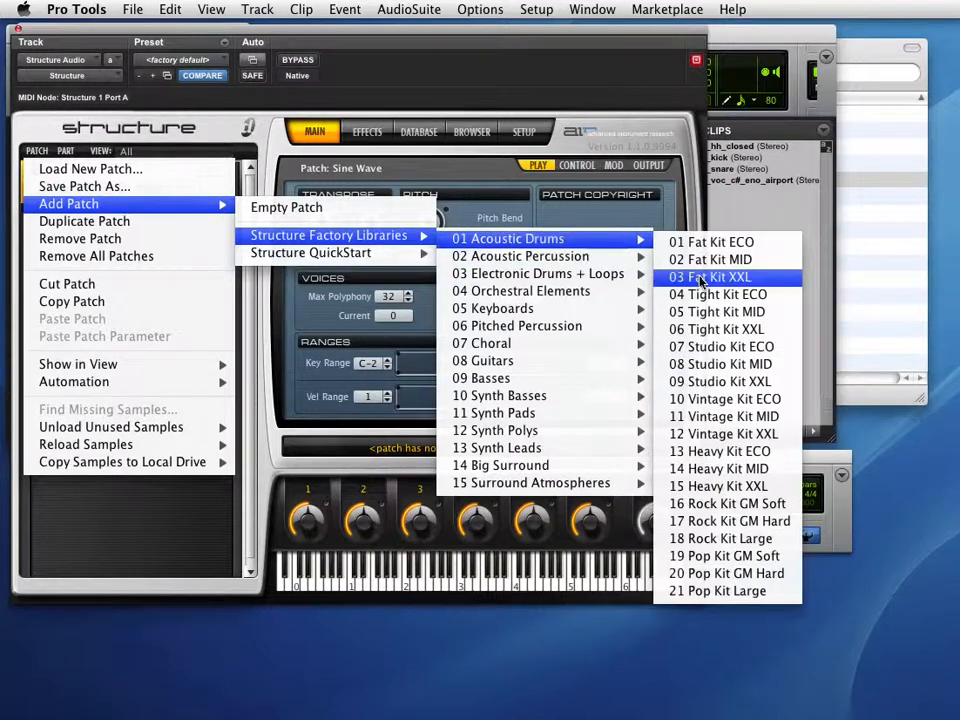
pyautogui.click(715, 294)
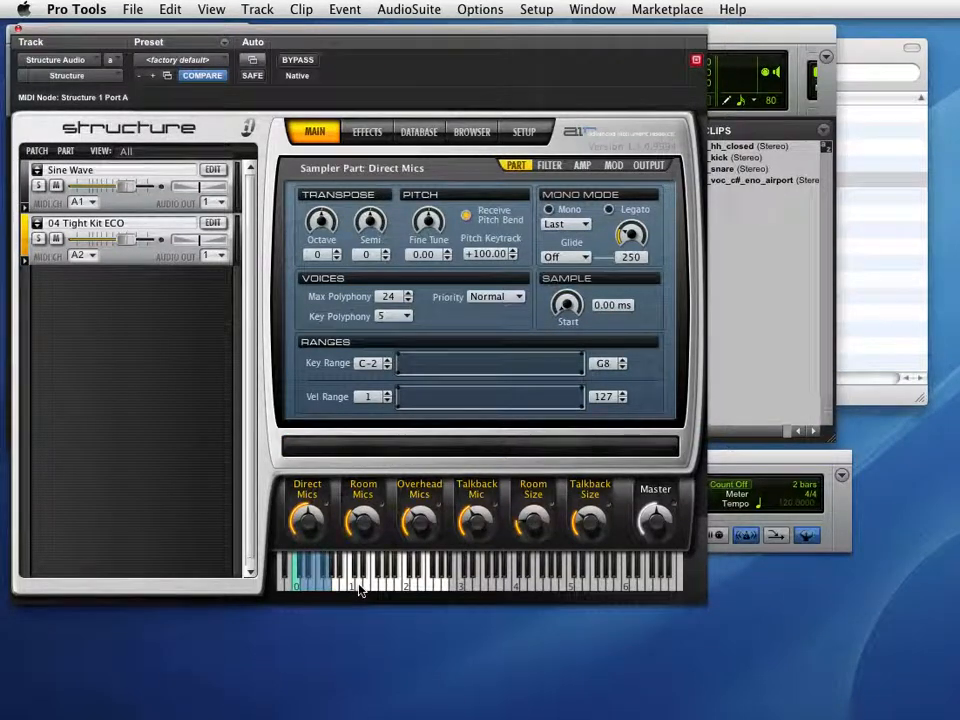
# Audition several drum sounds of the 04 Tight Kit ECO patch on the on-screen keyboard.
pyautogui.click(361, 590)
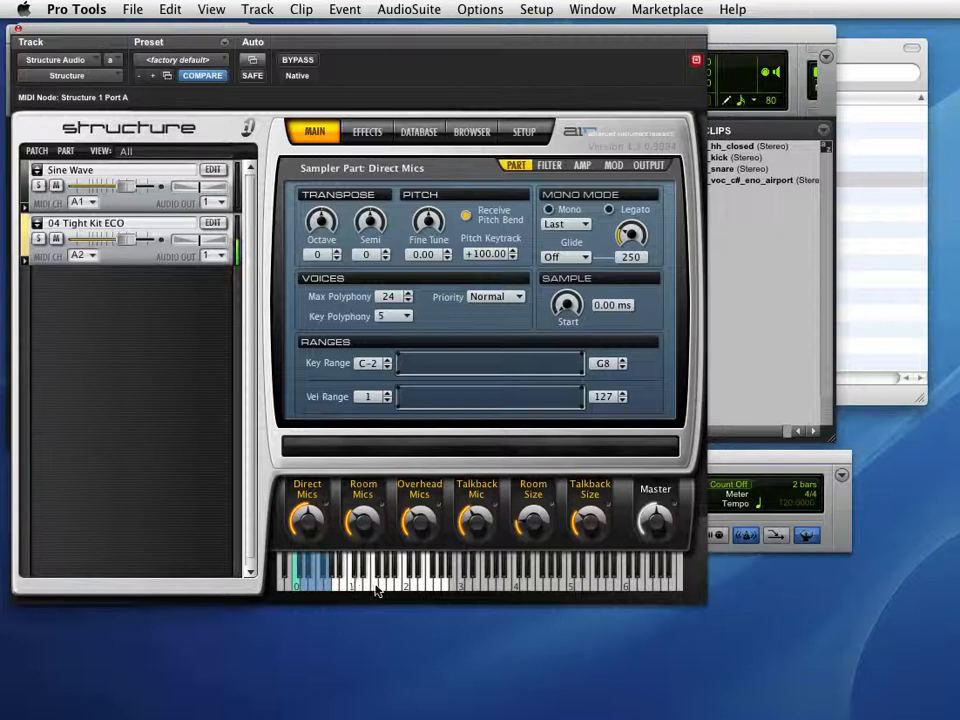
pyautogui.click(380, 589)
pyautogui.click(411, 587)
pyautogui.click(395, 569)
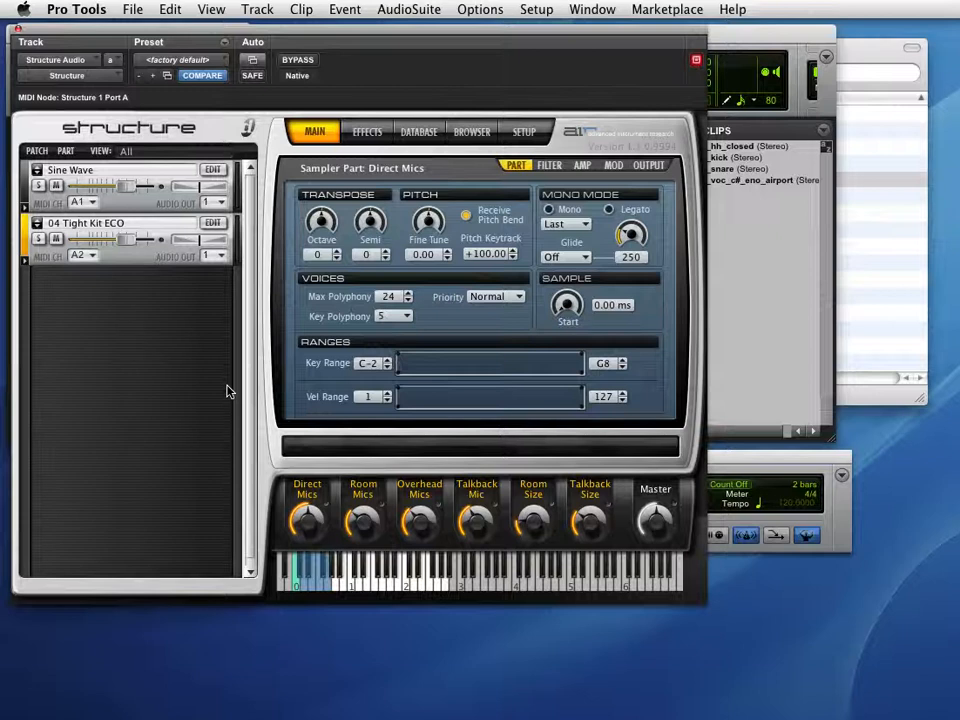
# Select the Sine Wave patch, briefly show its part list, and open the patch in the sample editor.
pyautogui.click(27, 182)
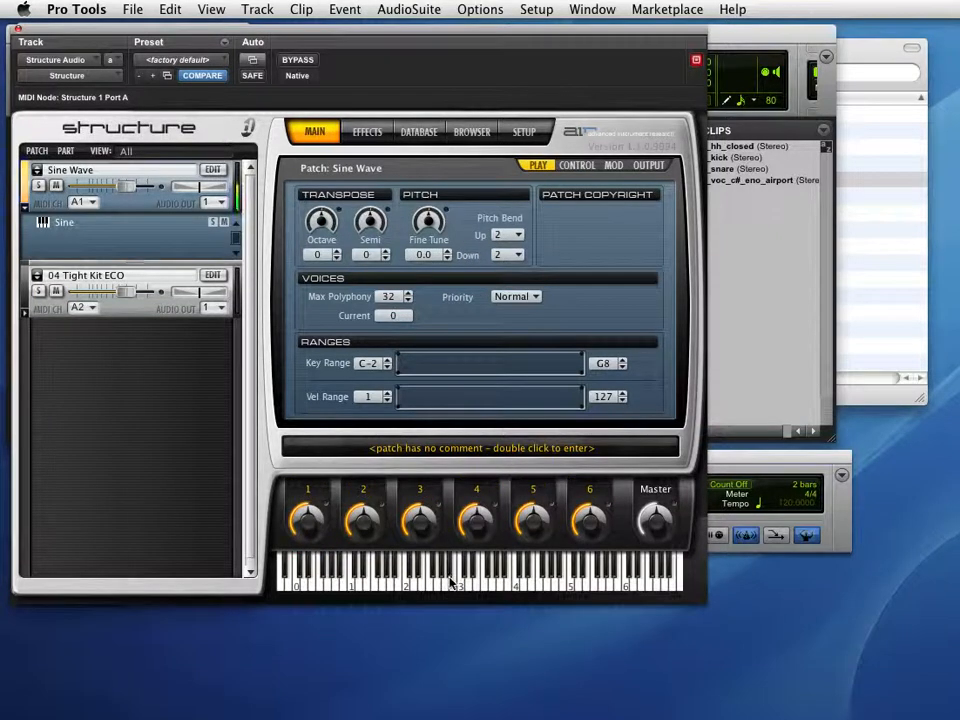
pyautogui.click(27, 206)
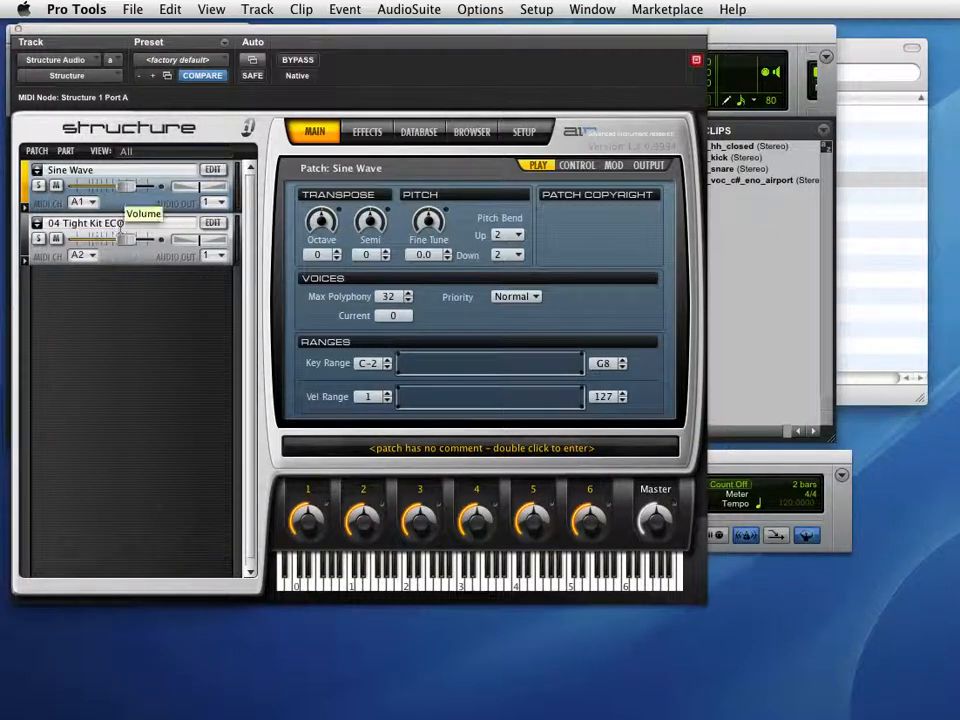
pyautogui.click(211, 173)
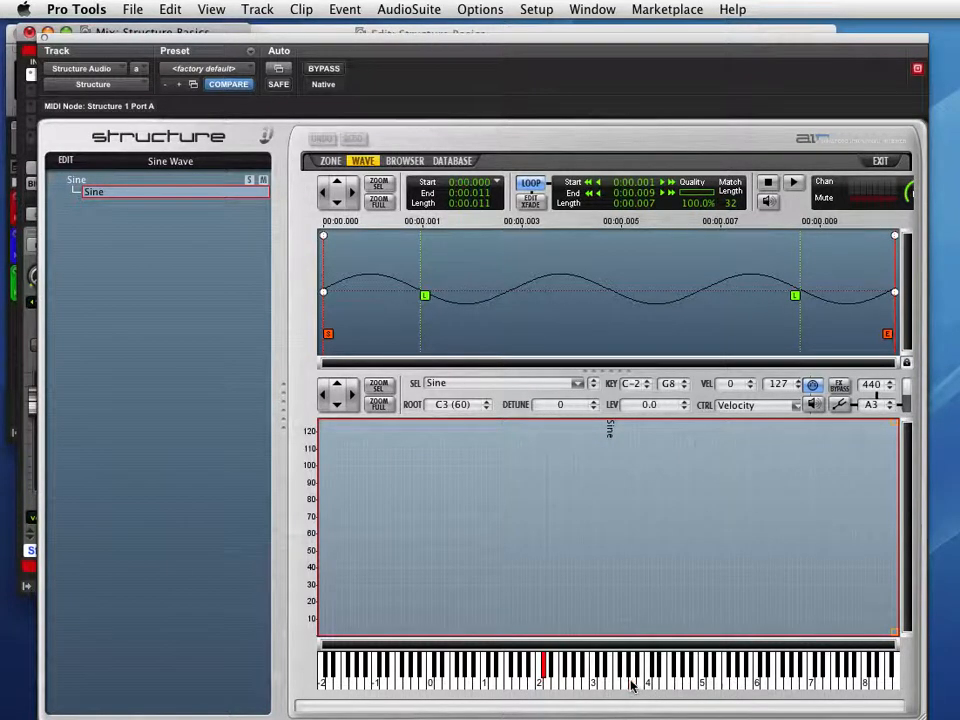
# Play the Sine sample at low and high pitches across the editor's keyboard, and exit the editor.
pyautogui.moveTo(631, 685); pyautogui.dragTo(538, 683)
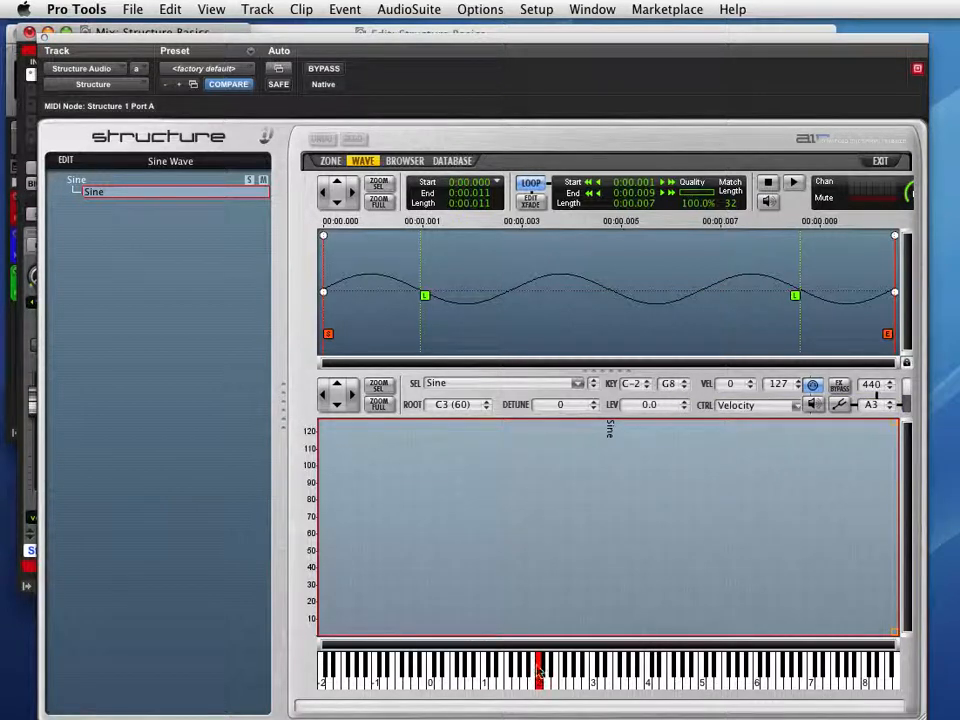
pyautogui.click(675, 671)
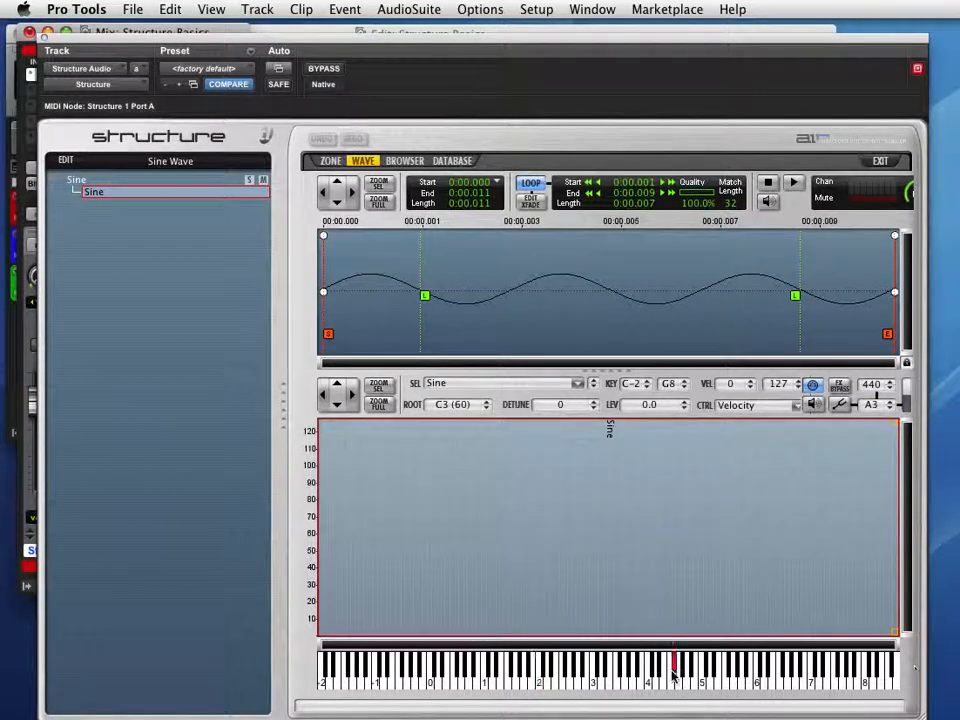
pyautogui.click(618, 680)
pyautogui.click(540, 680)
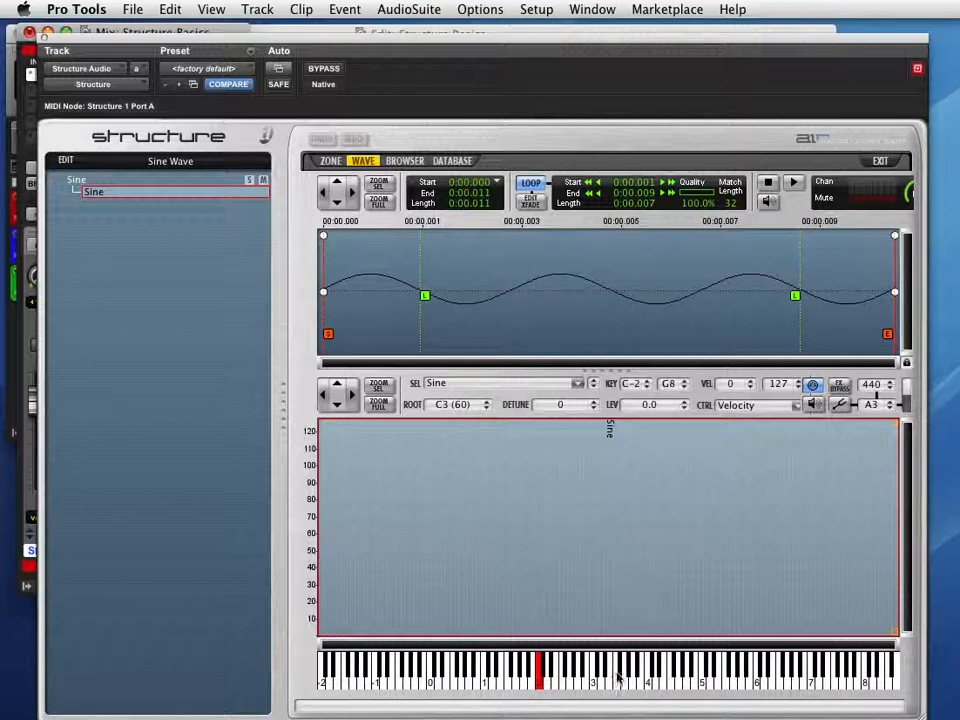
pyautogui.click(686, 677)
pyautogui.click(547, 679)
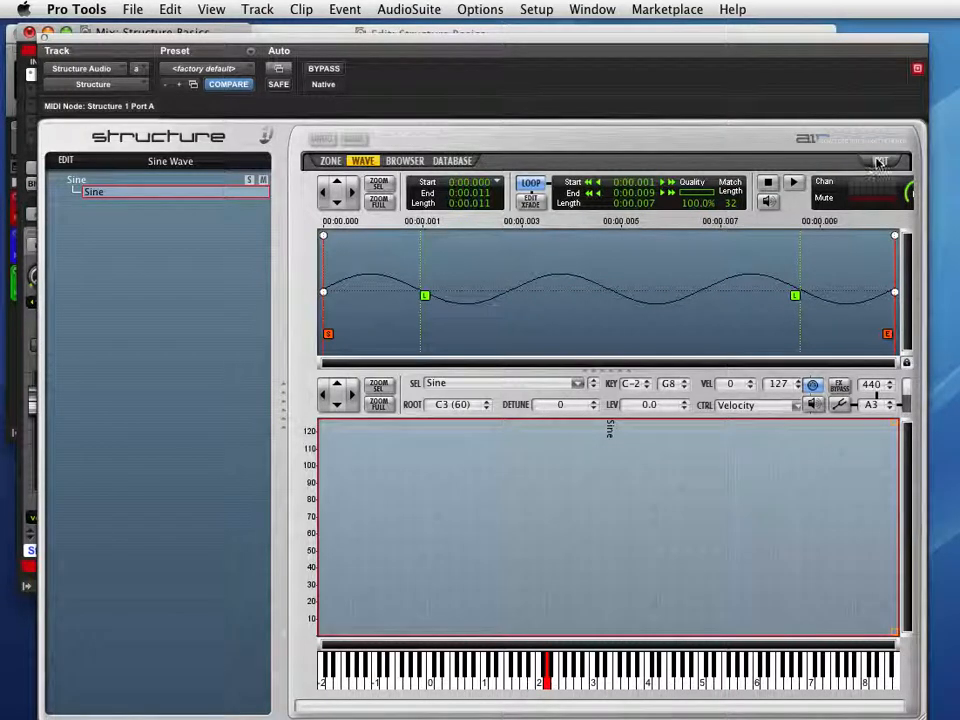
pyautogui.click(878, 162)
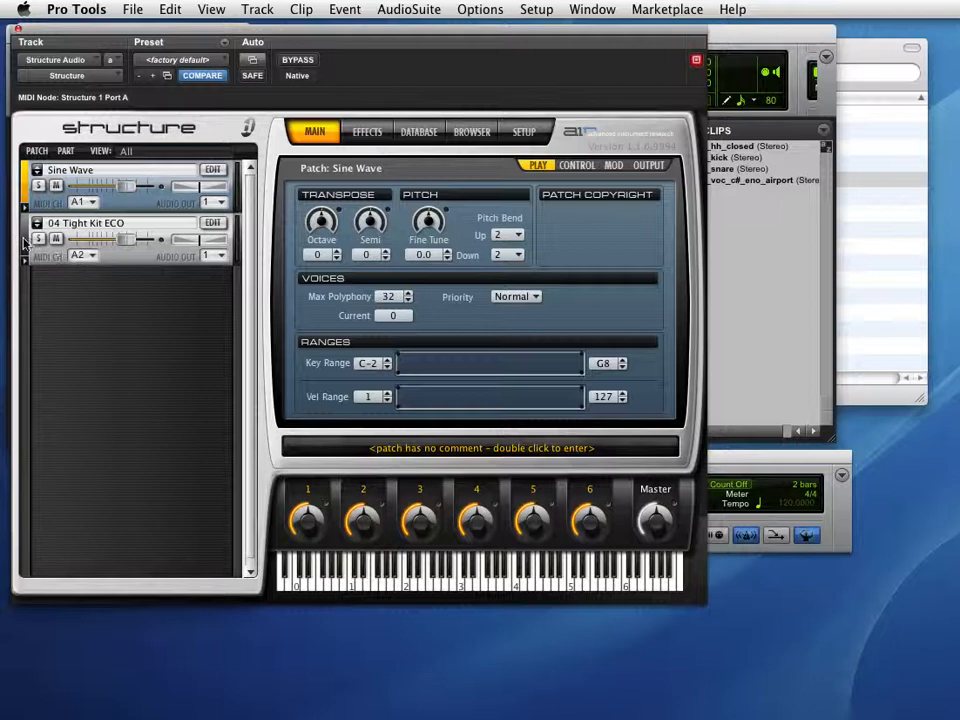
# Select the 04 Tight Kit ECO patch with its parts expanded and play a run of its drum sounds.
pyautogui.click(27, 241)
pyautogui.click(399, 587)
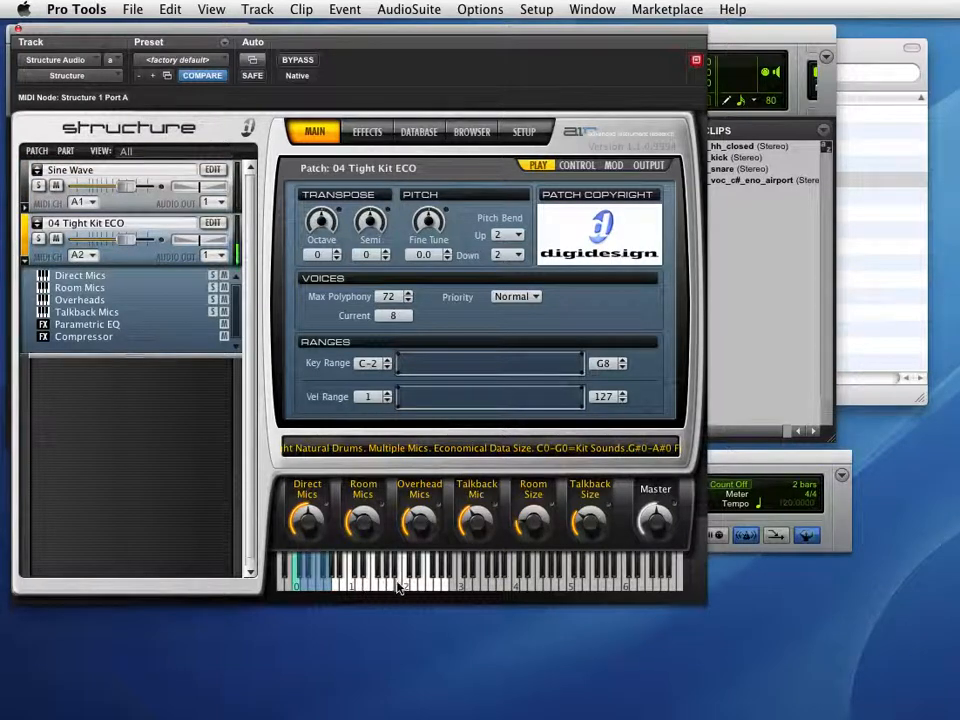
pyautogui.click(388, 586)
pyautogui.click(394, 587)
pyautogui.click(351, 587)
pyautogui.click(358, 587)
pyautogui.click(364, 583)
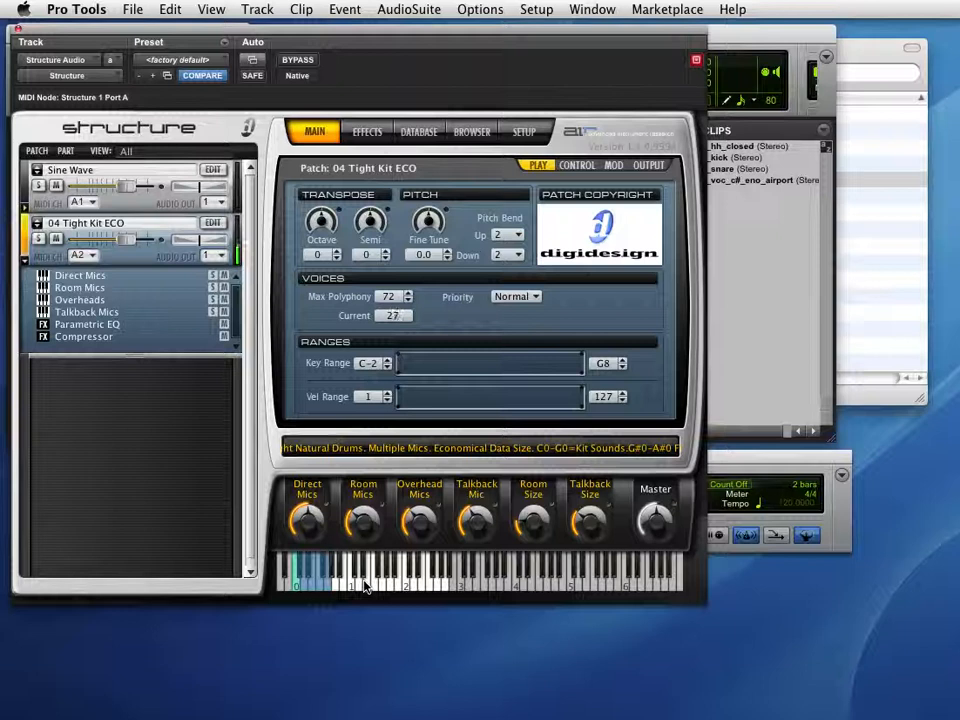
pyautogui.click(372, 577)
pyautogui.click(377, 570)
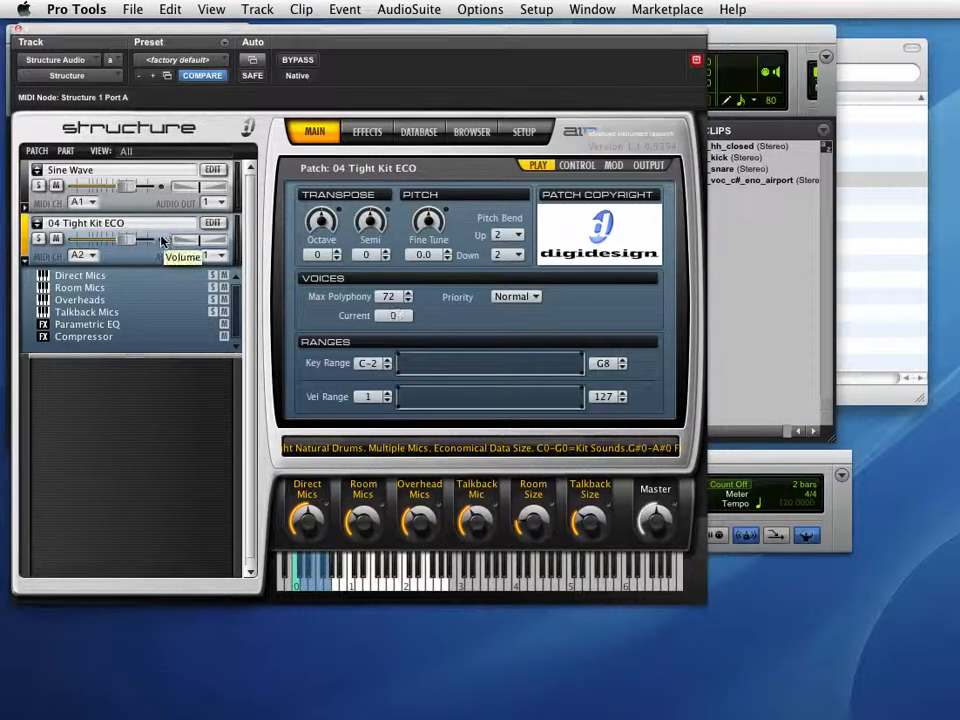
# Open the 04 Tight Kit ECO patch in the sample editor and view waveforms of several samples in the Rides and Kicks folders.
pyautogui.click(215, 227)
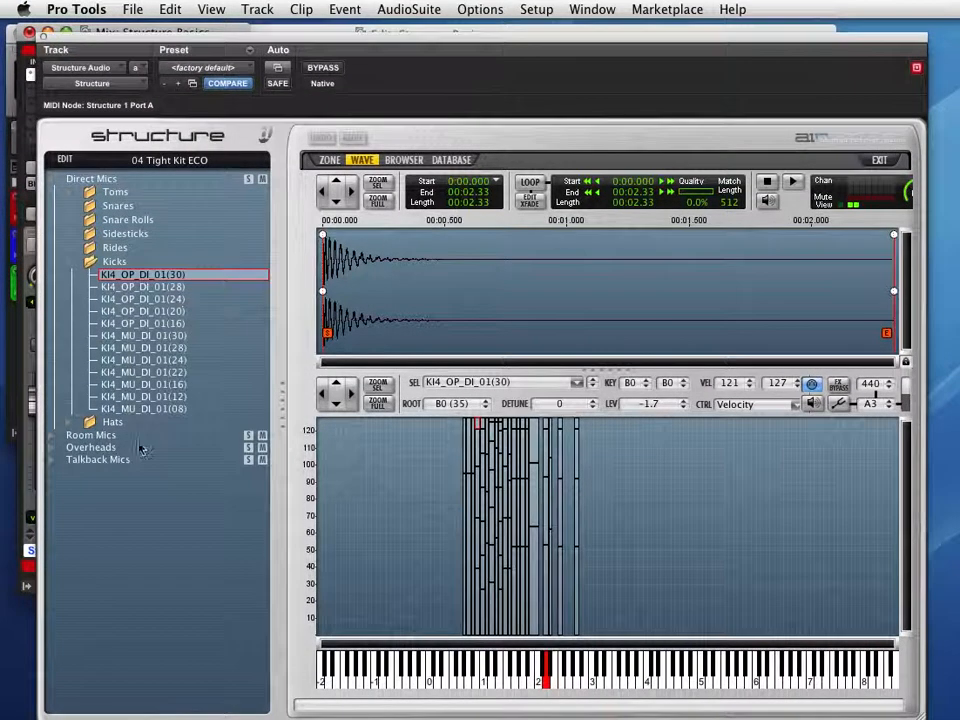
pyautogui.click(72, 250)
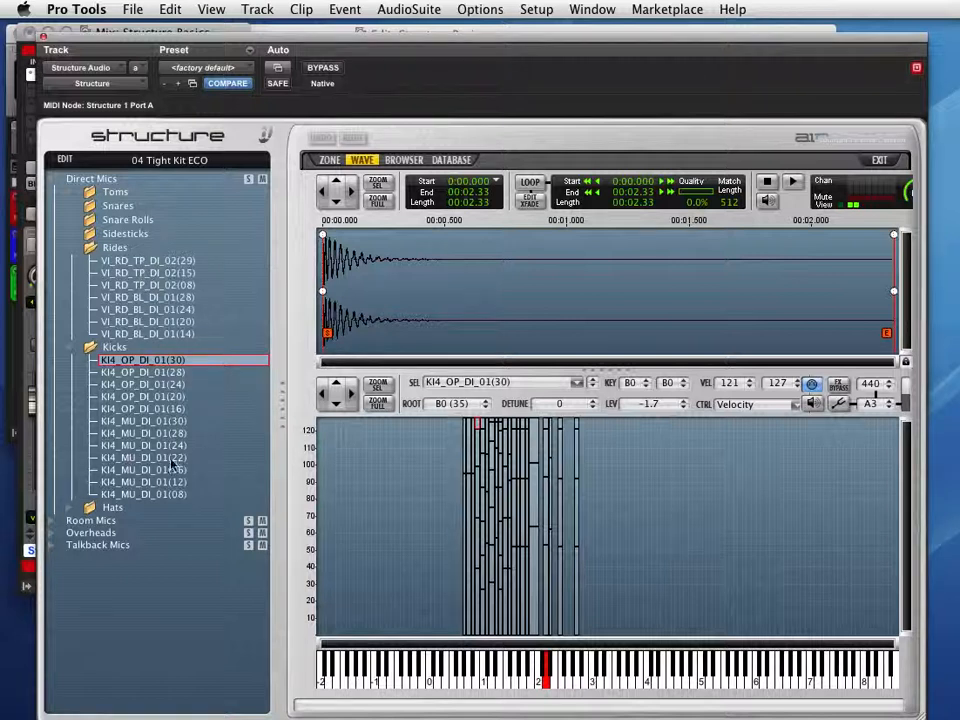
pyautogui.click(150, 285)
pyautogui.click(152, 298)
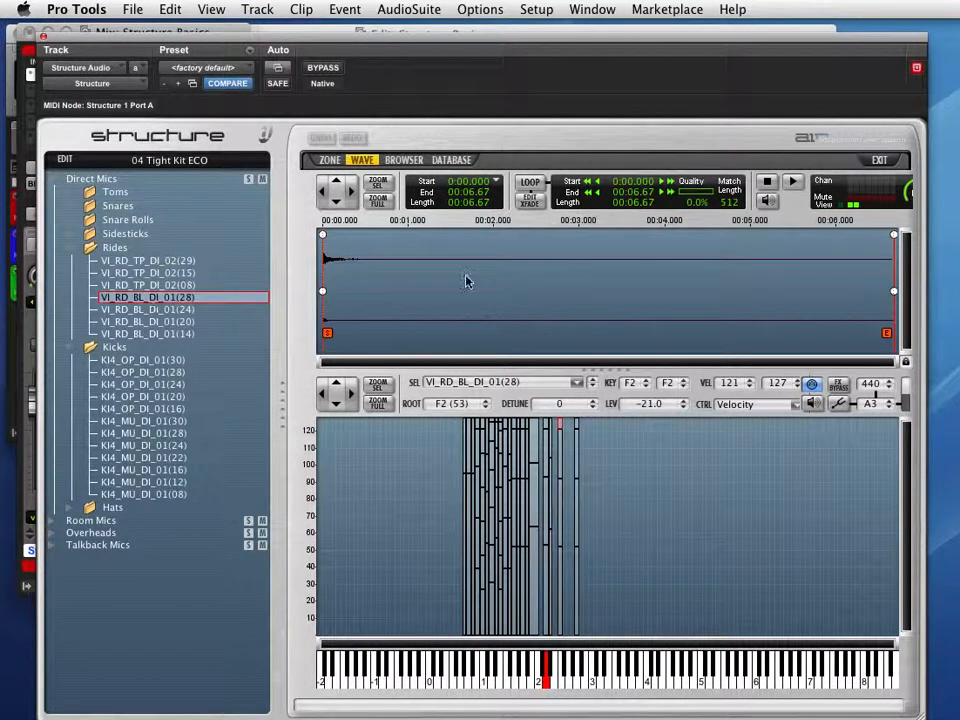
pyautogui.click(140, 372)
pyautogui.click(143, 408)
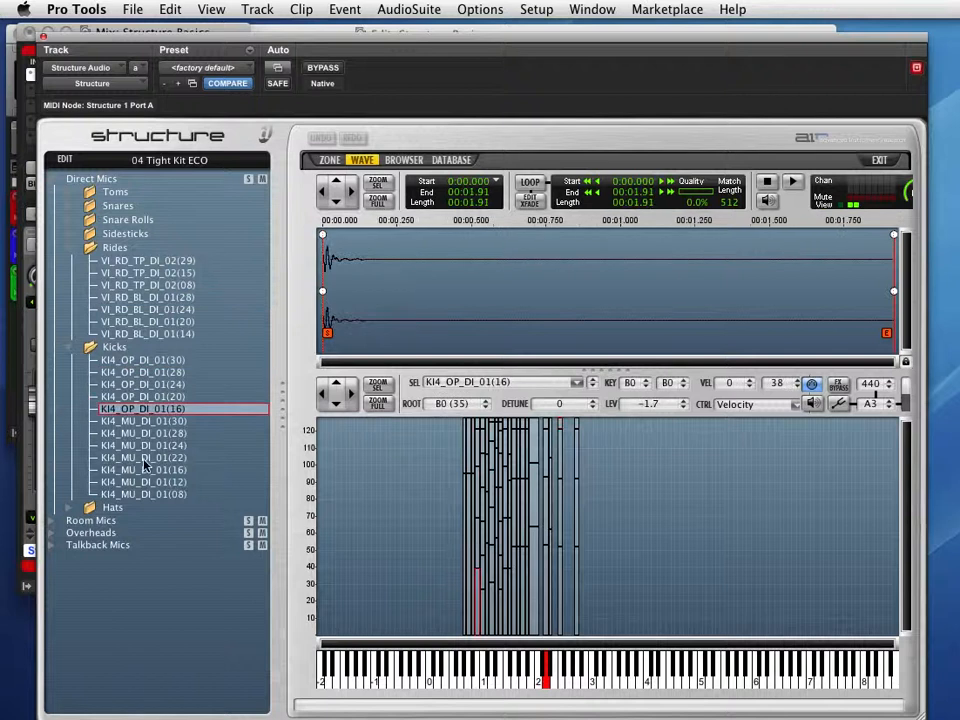
pyautogui.click(143, 458)
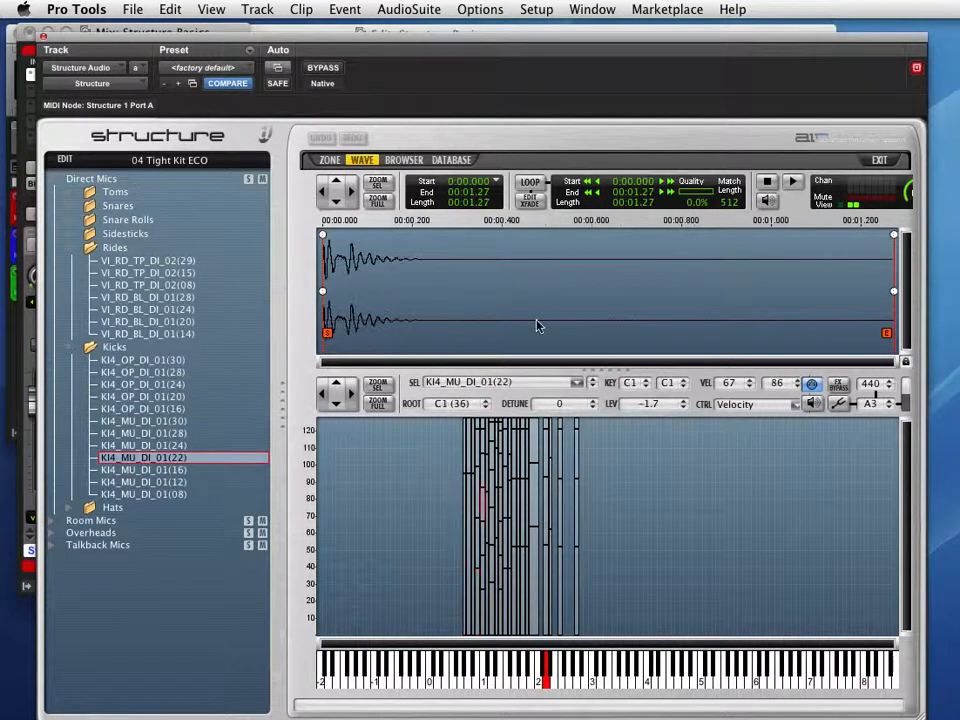
# Play back the kick samples KI4_OP_DI_01(16) and KI4_MU_DI_01(28) in the wave editor.
pyautogui.click(145, 410)
pyautogui.click(792, 181)
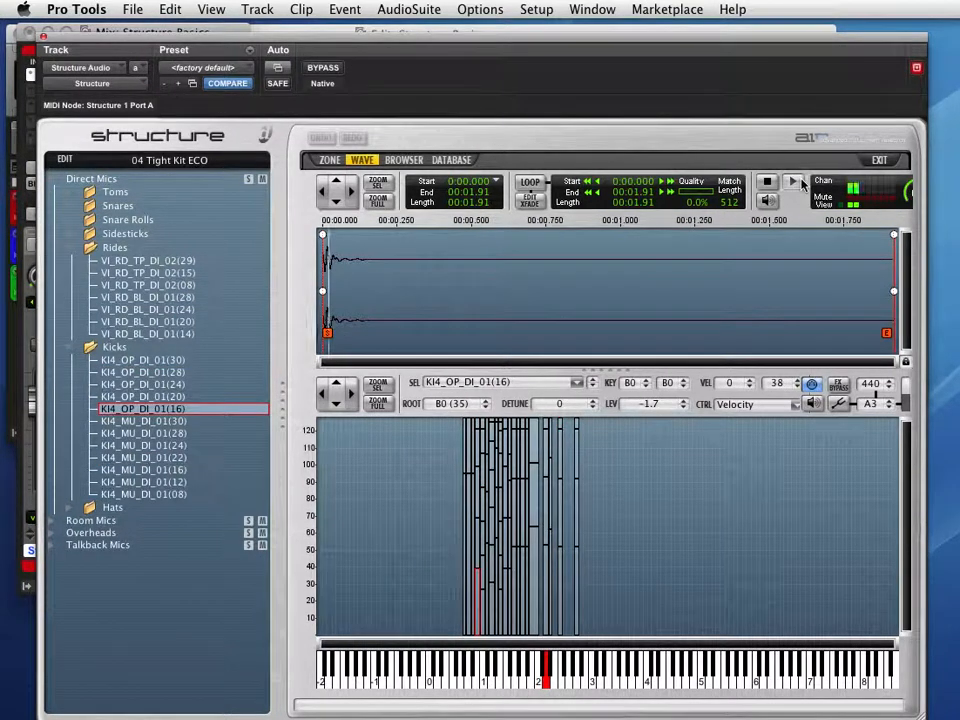
pyautogui.click(151, 436)
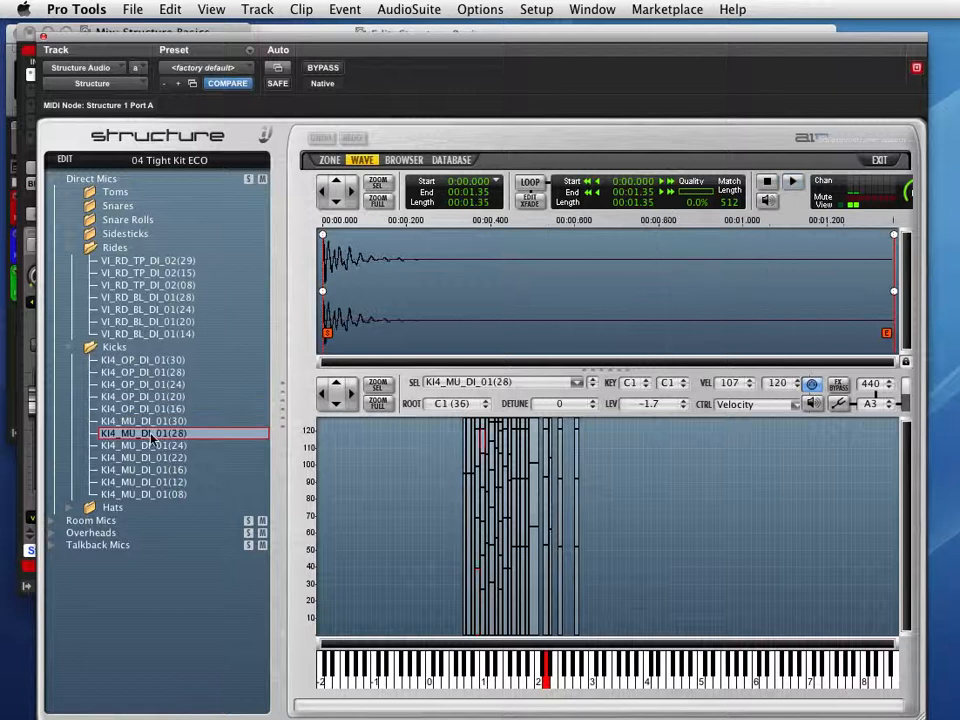
pyautogui.click(792, 186)
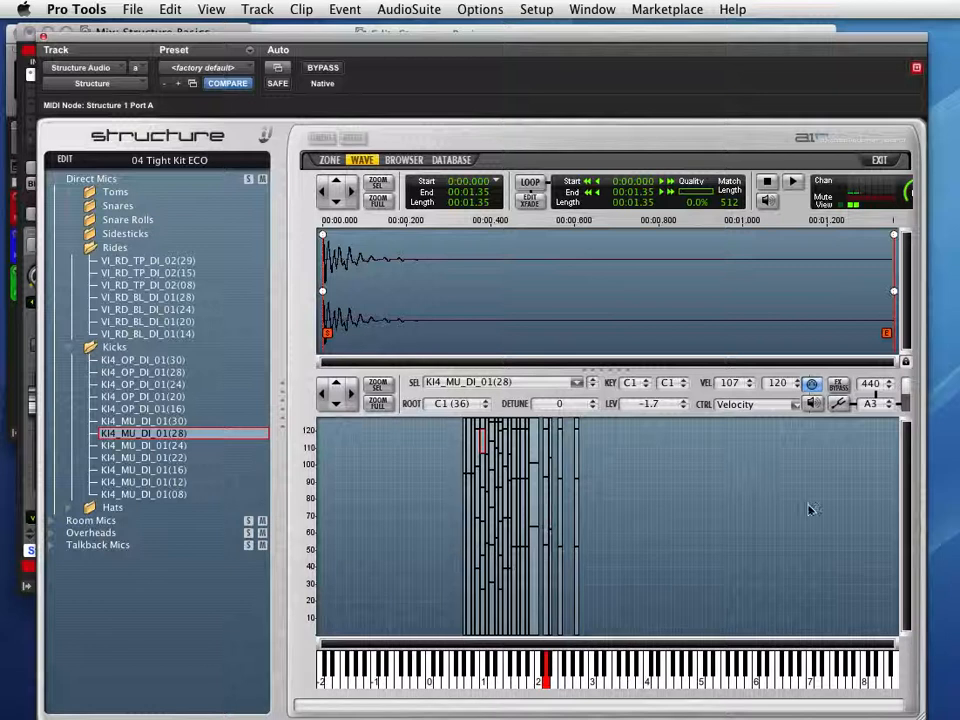
# Inspect the low-velocity mid tom and hi tom zones in the key map, and select all zones on key D2.
pyautogui.click(535, 617)
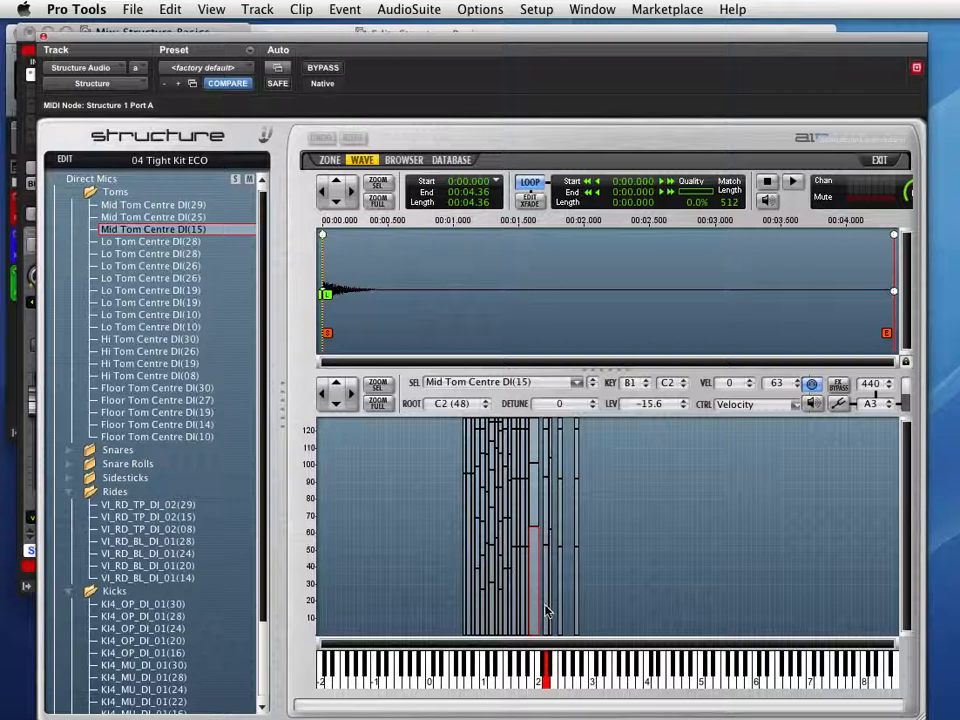
pyautogui.click(547, 615)
pyautogui.click(547, 688)
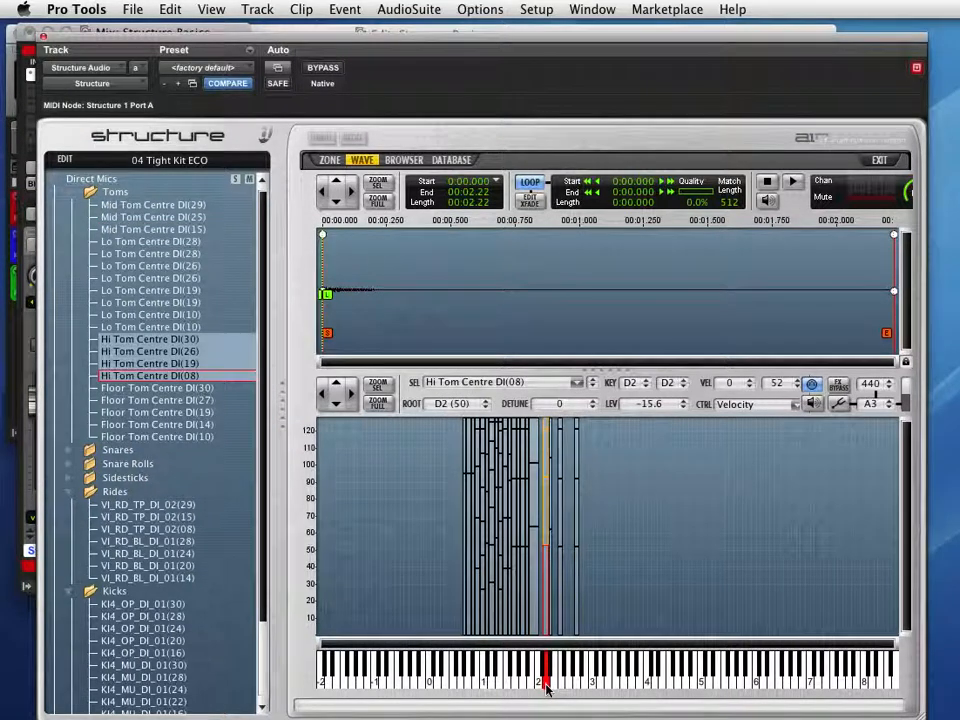
# Select the kick zones mapped to key C1 and step upward through their velocity layers in the key map.
pyautogui.click(482, 682)
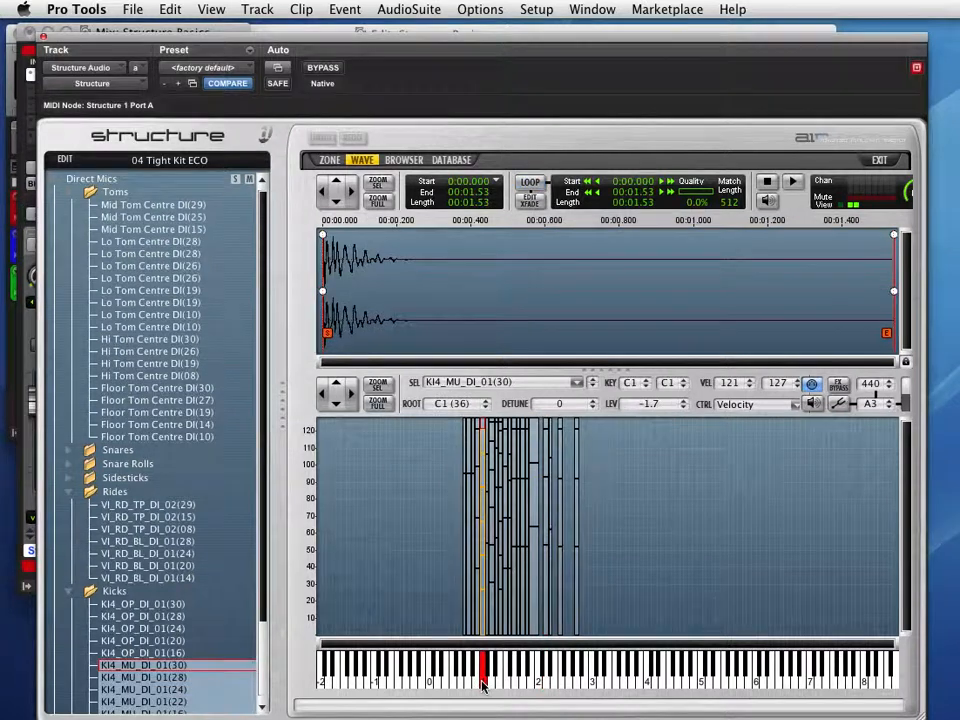
pyautogui.click(482, 595)
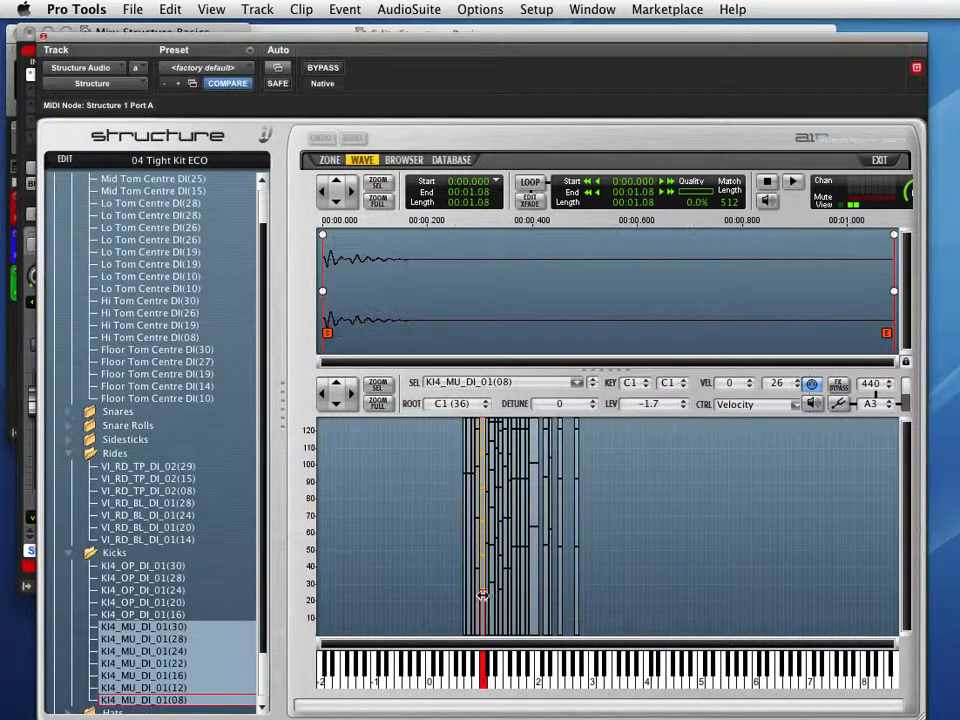
pyautogui.click(482, 580)
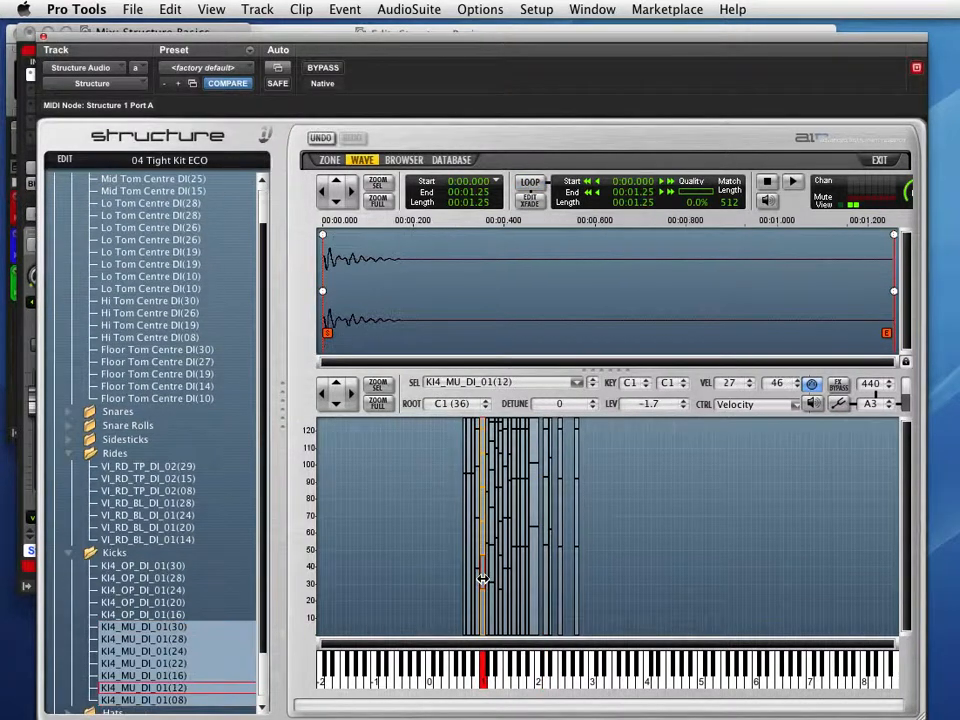
pyautogui.click(482, 499)
pyautogui.click(481, 471)
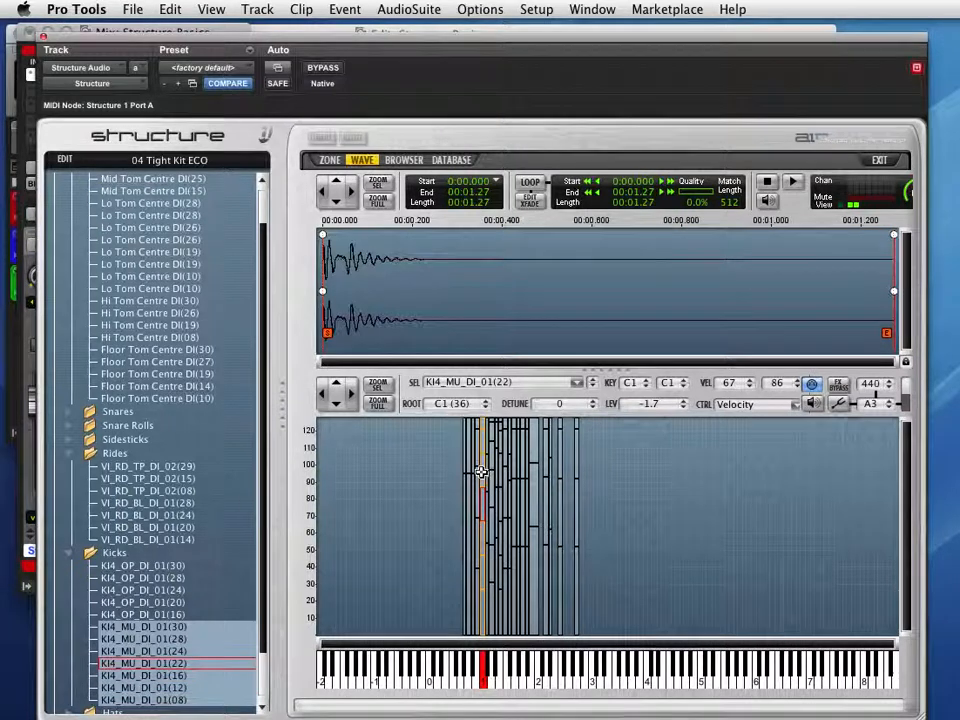
# Step through the velocity layers of the C1 kick, from KI4_MU_DI_01(28) down to KI4_MU_DI_01(08), comparing their waveforms and velocity ranges.
pyautogui.click(482, 470)
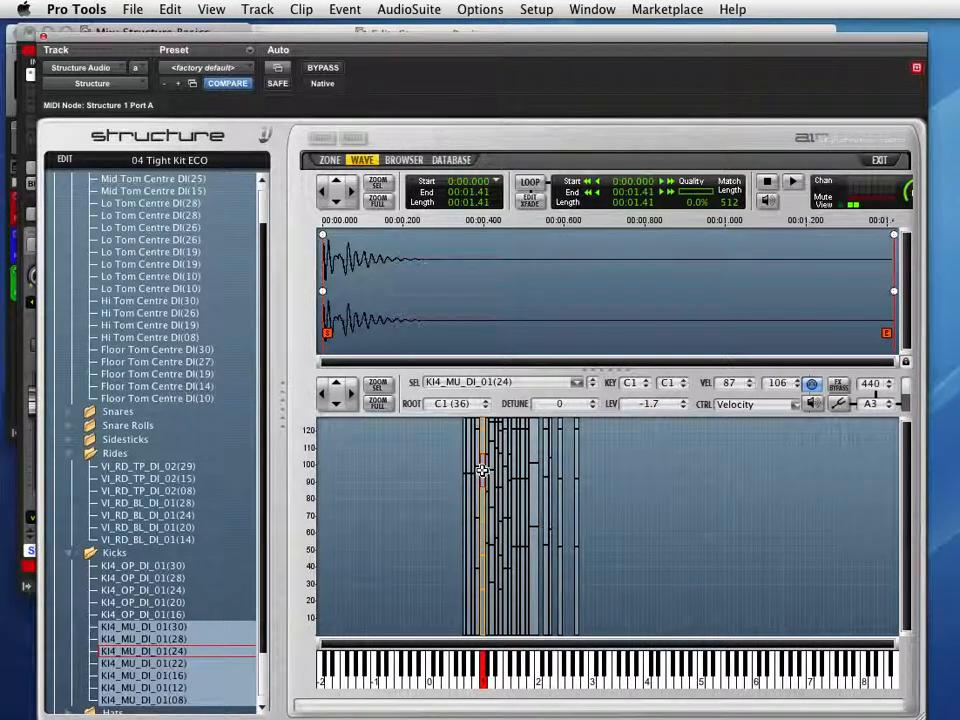
pyautogui.click(482, 444)
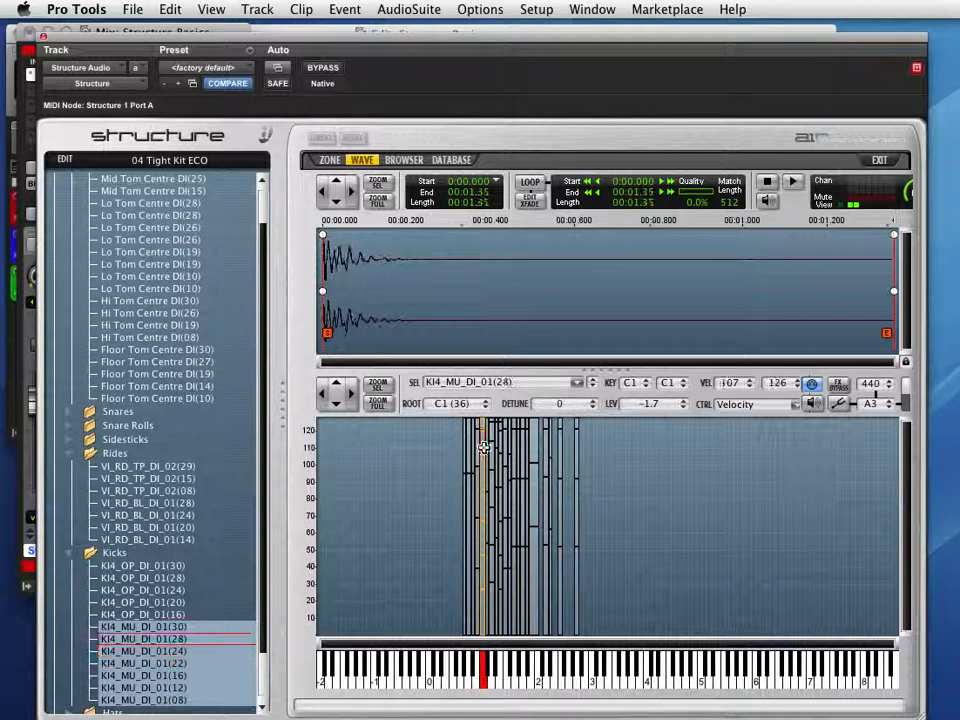
pyautogui.click(481, 477)
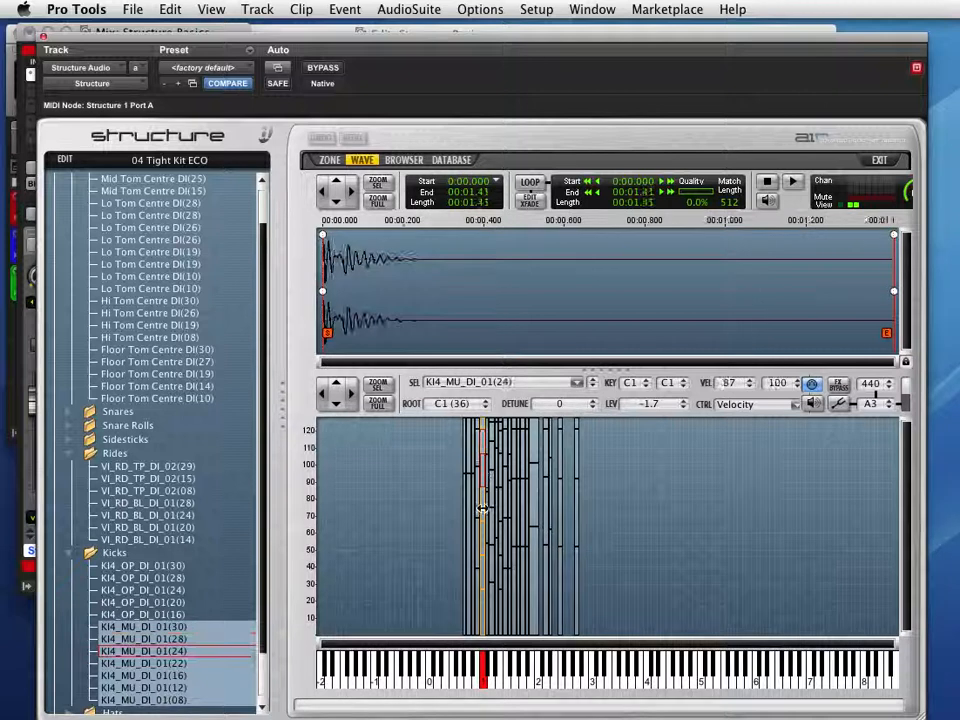
pyautogui.click(484, 549)
pyautogui.click(483, 553)
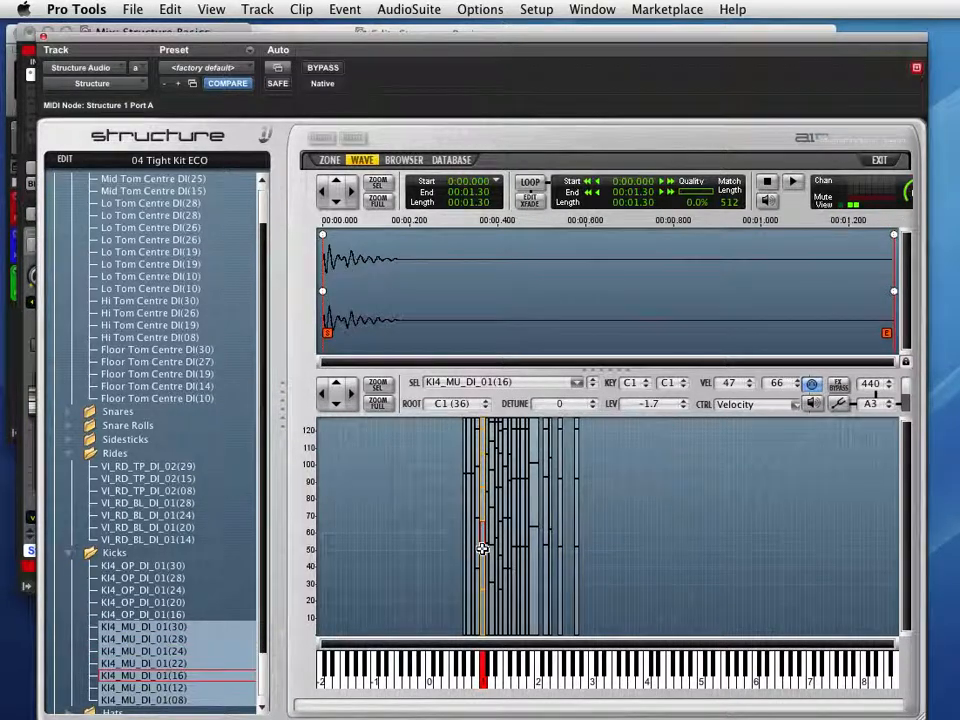
pyautogui.click(482, 572)
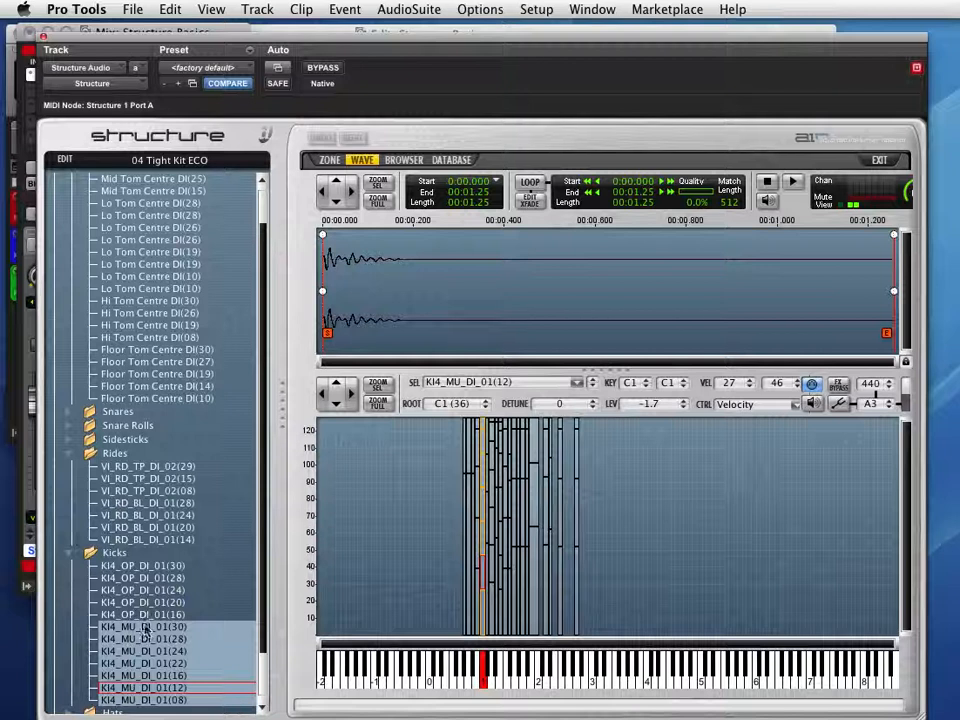
pyautogui.click(480, 621)
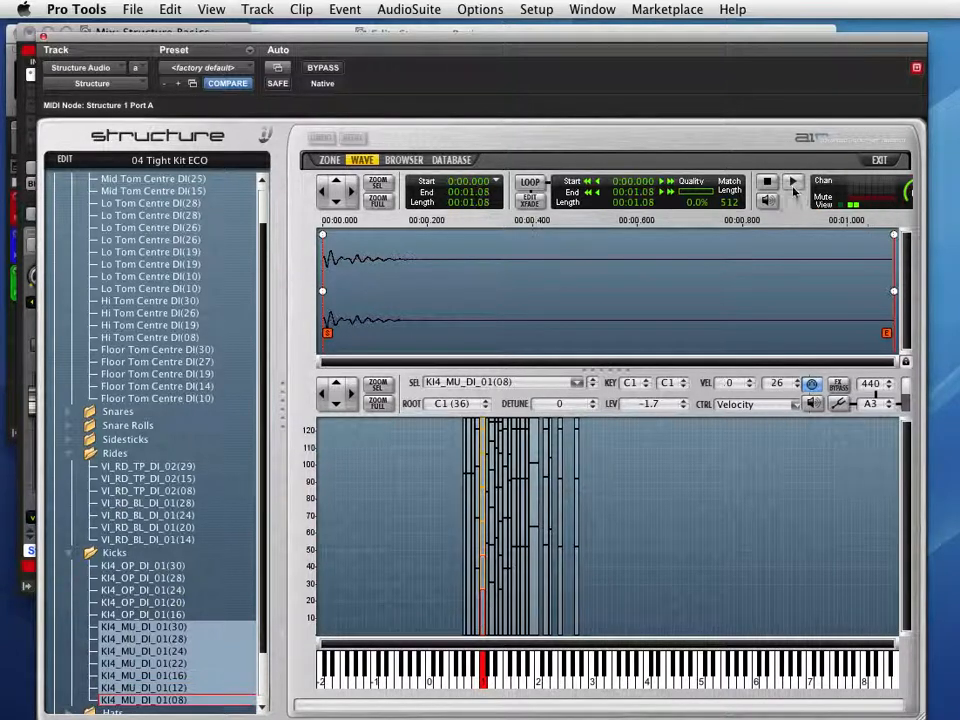
# Play back the softest kick layer KI4_MU_DI_01(08) and the louder layer KI4_MU_DI_01(28) to compare them.
pyautogui.click(791, 183)
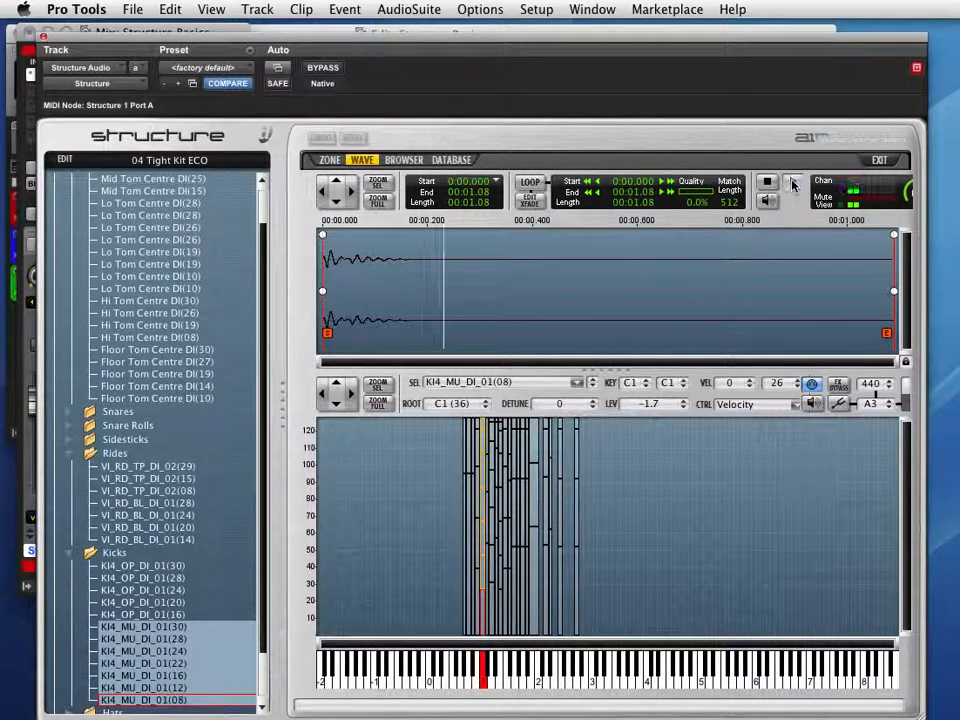
pyautogui.click(481, 440)
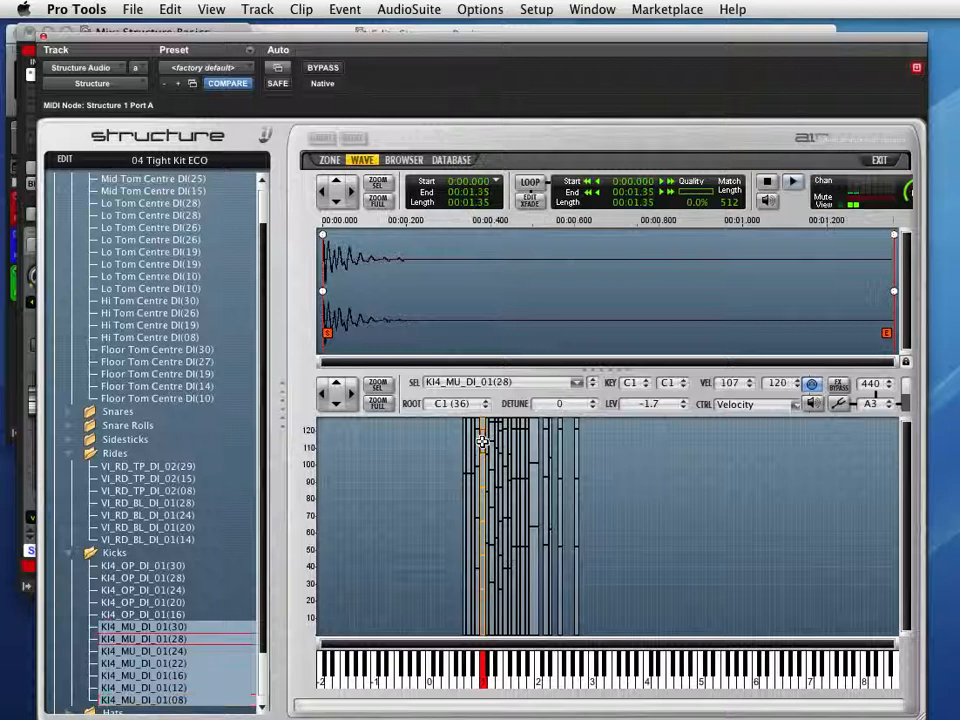
pyautogui.click(791, 183)
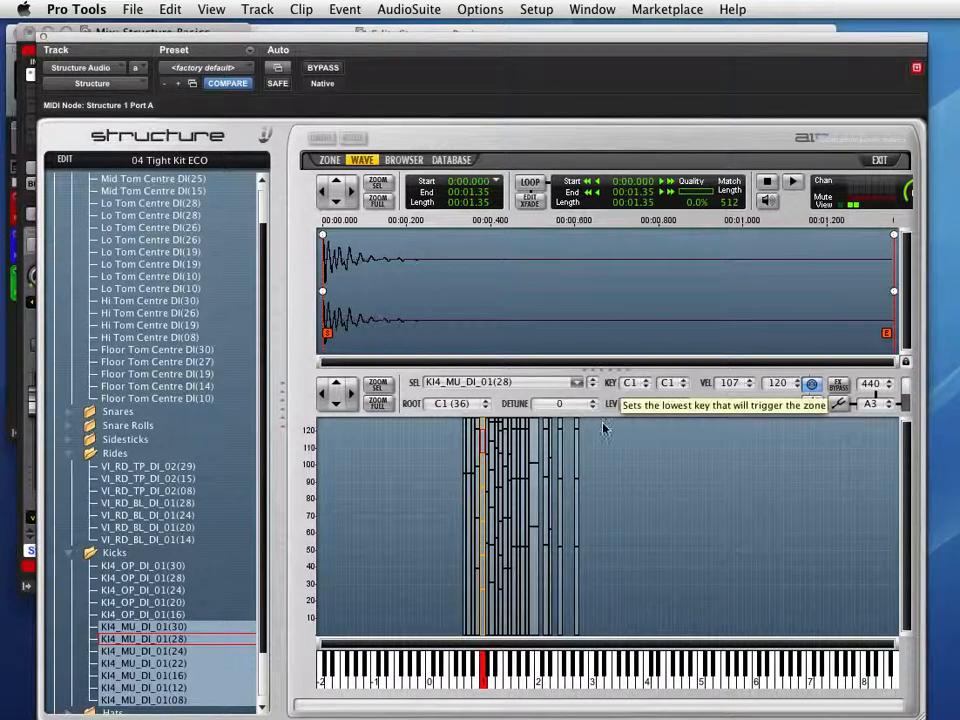
# Select the lowest-velocity kick zone, then the lowest-velocity hi-hat zone VI_HH_OP_DI_01(18) on A2, and play back the hi-hat sample.
pyautogui.click(481, 617)
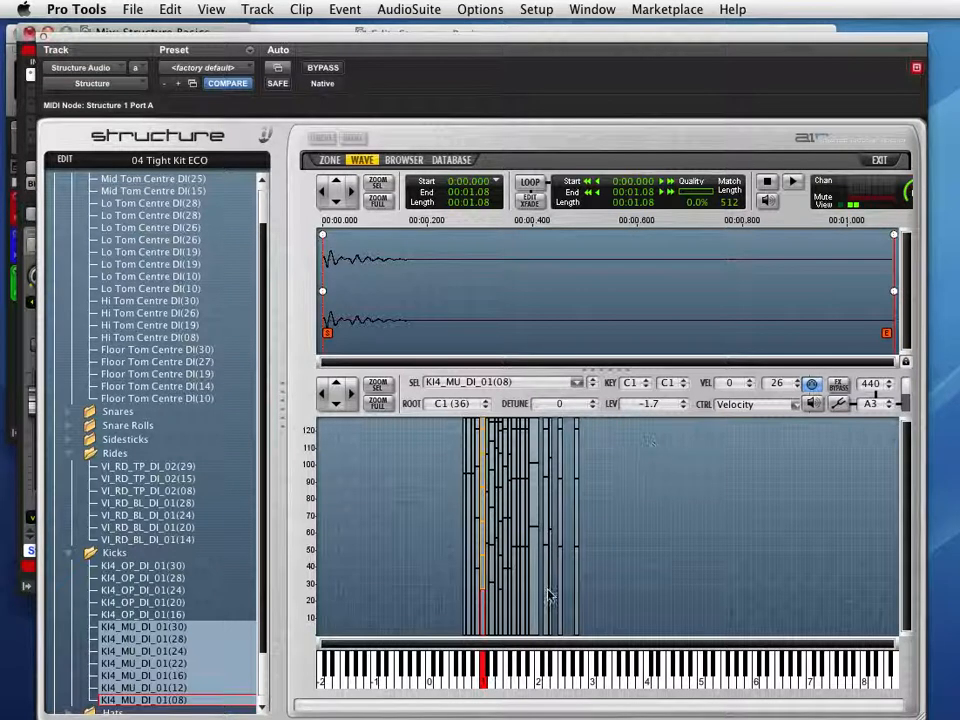
pyautogui.click(577, 599)
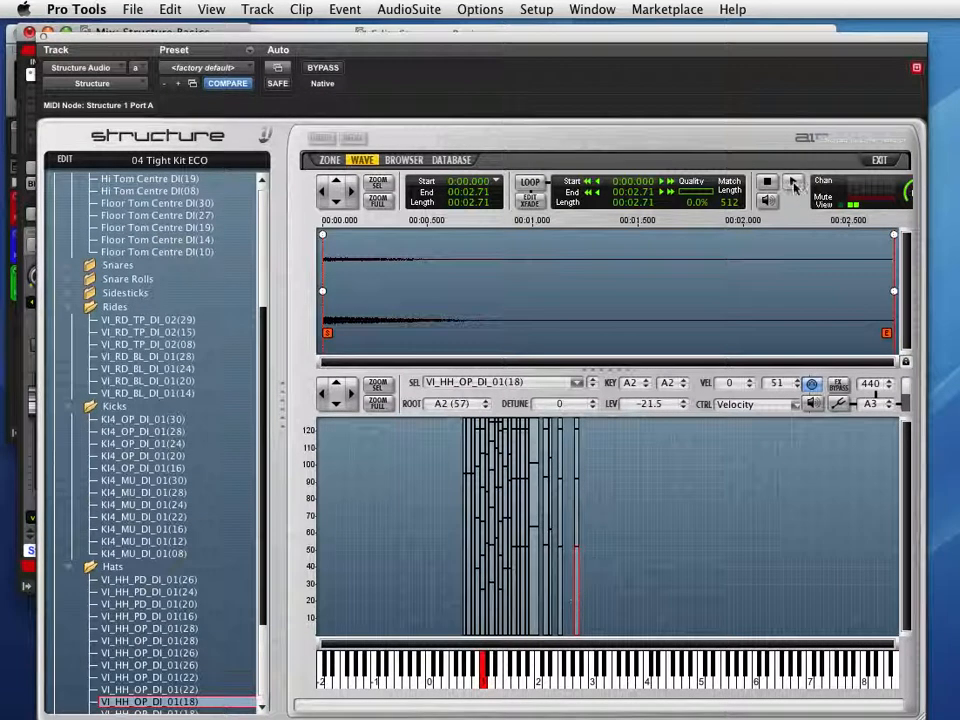
pyautogui.click(793, 182)
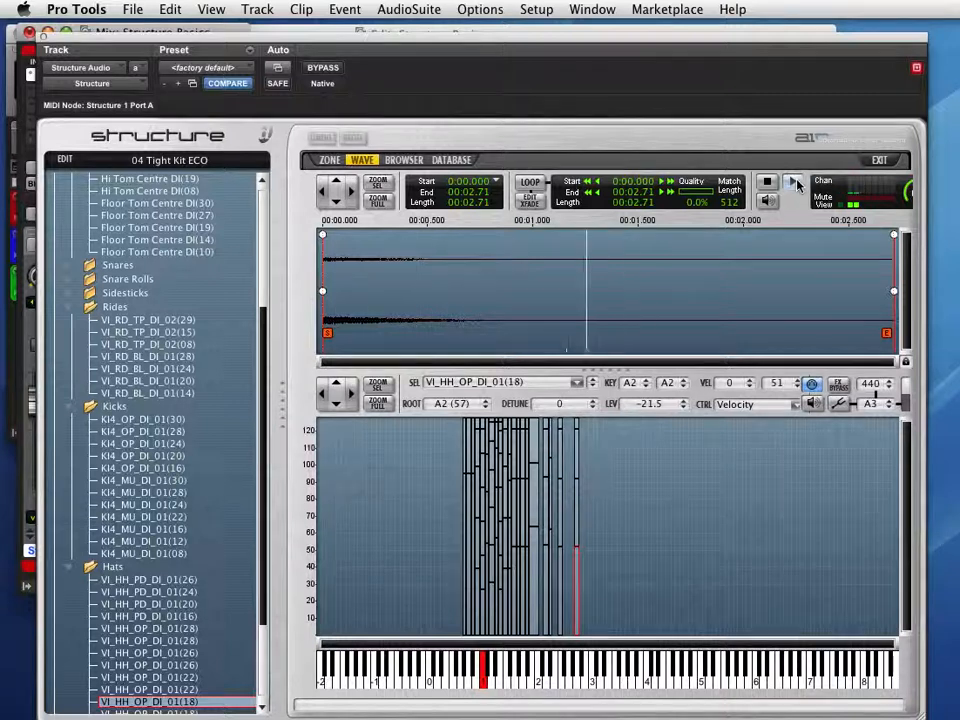
# Extend the VI_HH_OP_DI_01(18) zone upward by setting its highest key to F4.
pyautogui.click(685, 381)
pyautogui.click(685, 381)
pyautogui.click(685, 381)
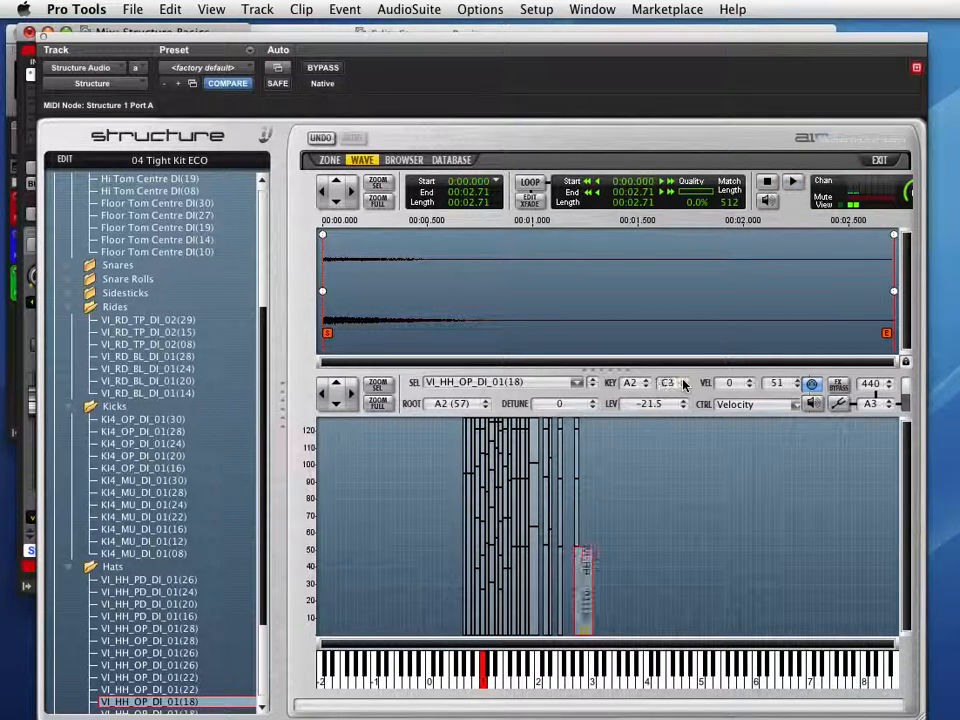
pyautogui.click(685, 381)
pyautogui.click(685, 381)
pyautogui.click(685, 381)
pyautogui.click(685, 381)
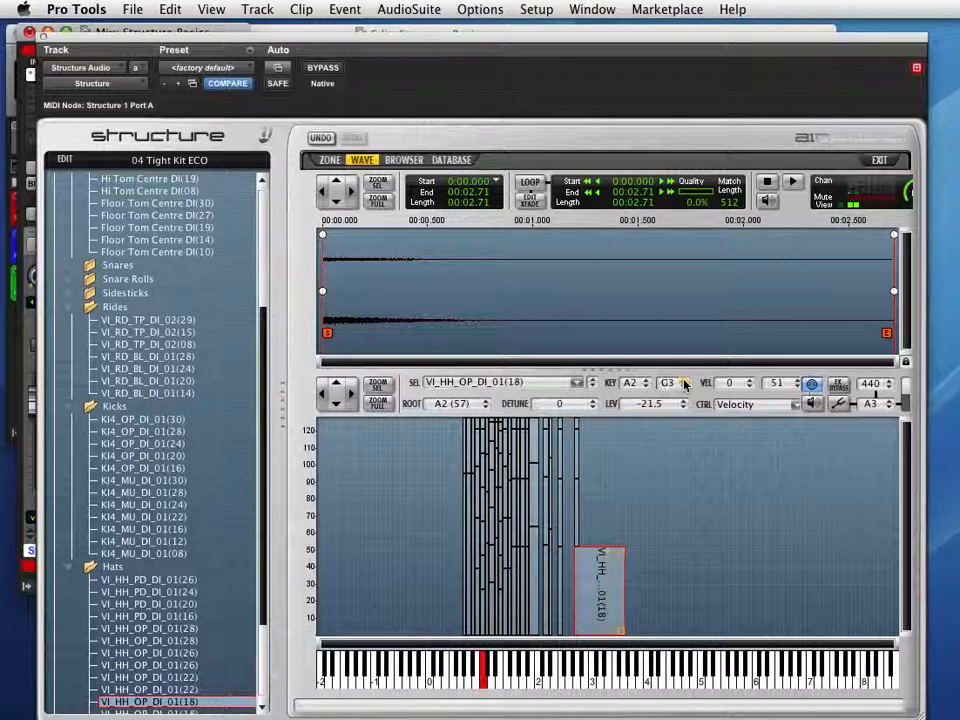
pyautogui.click(685, 381)
pyautogui.click(685, 381)
pyautogui.click(685, 381)
pyautogui.click(685, 381)
pyautogui.click(685, 381)
pyautogui.click(685, 381)
pyautogui.click(685, 381)
pyautogui.click(685, 381)
pyautogui.click(685, 381)
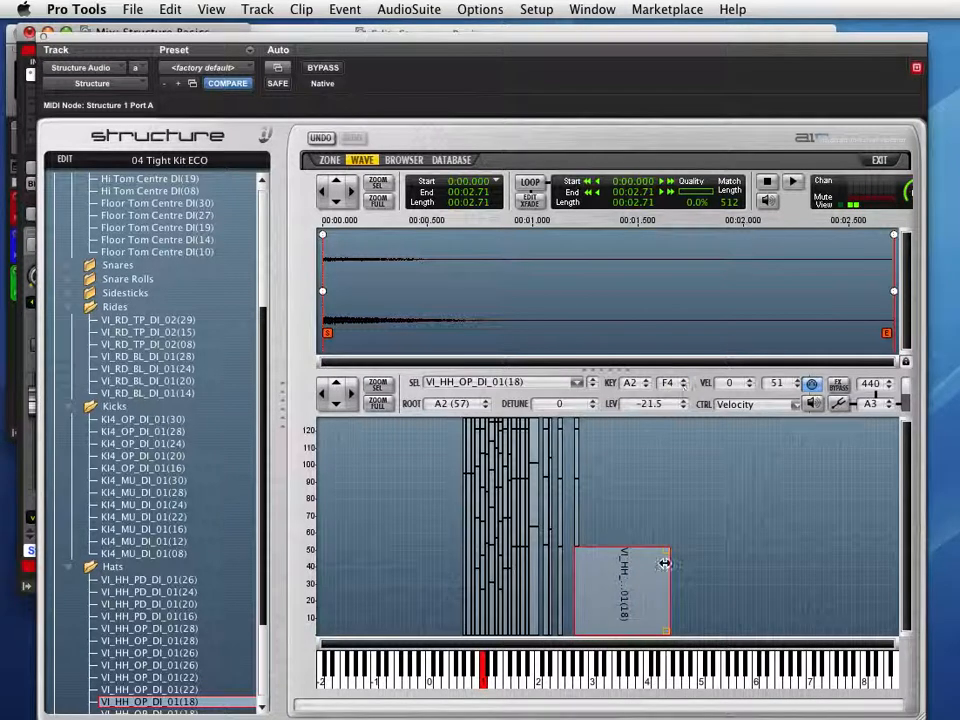
# Audition keys across the widened hi-hat zone, check the VI_HH_OP_DI_01(22) zone above it, and trigger key A2 to show all its zones.
pyautogui.click(591, 668)
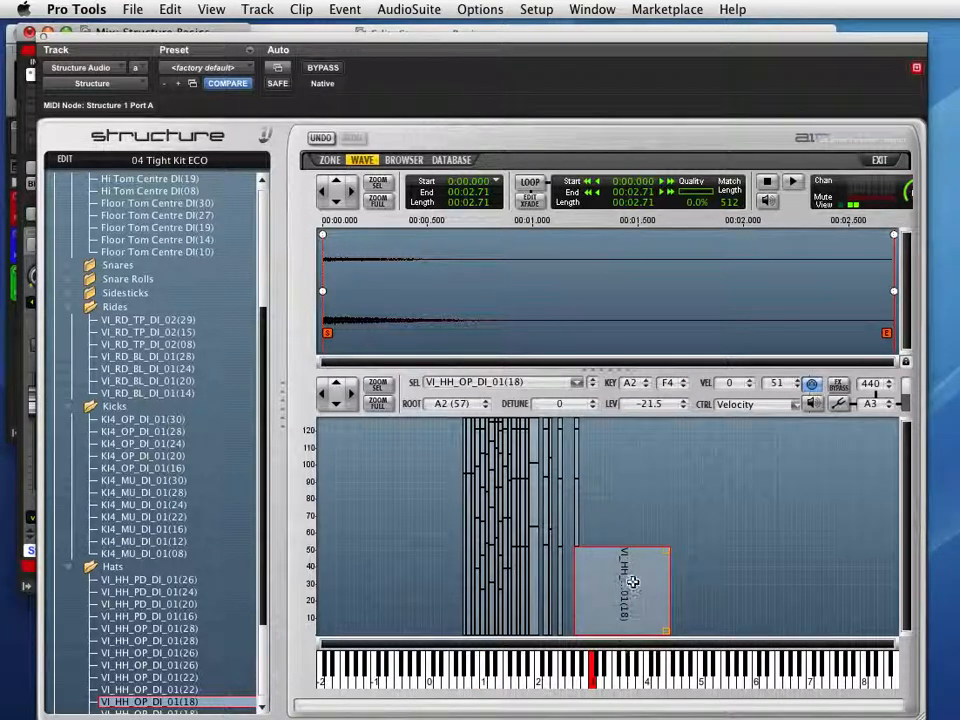
pyautogui.click(620, 678)
pyautogui.click(640, 678)
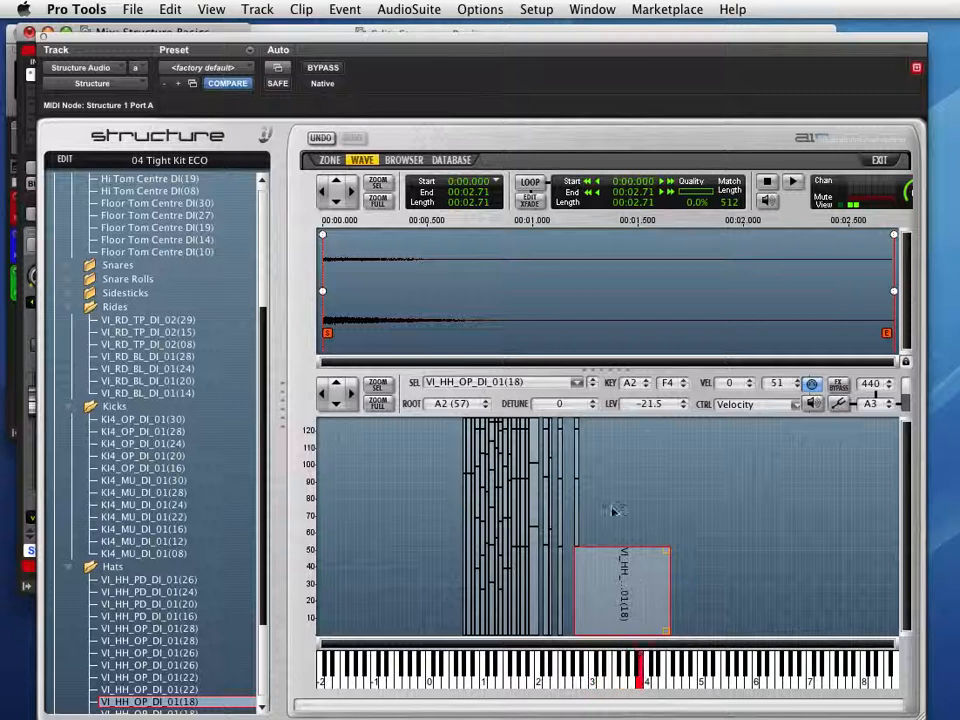
pyautogui.click(576, 525)
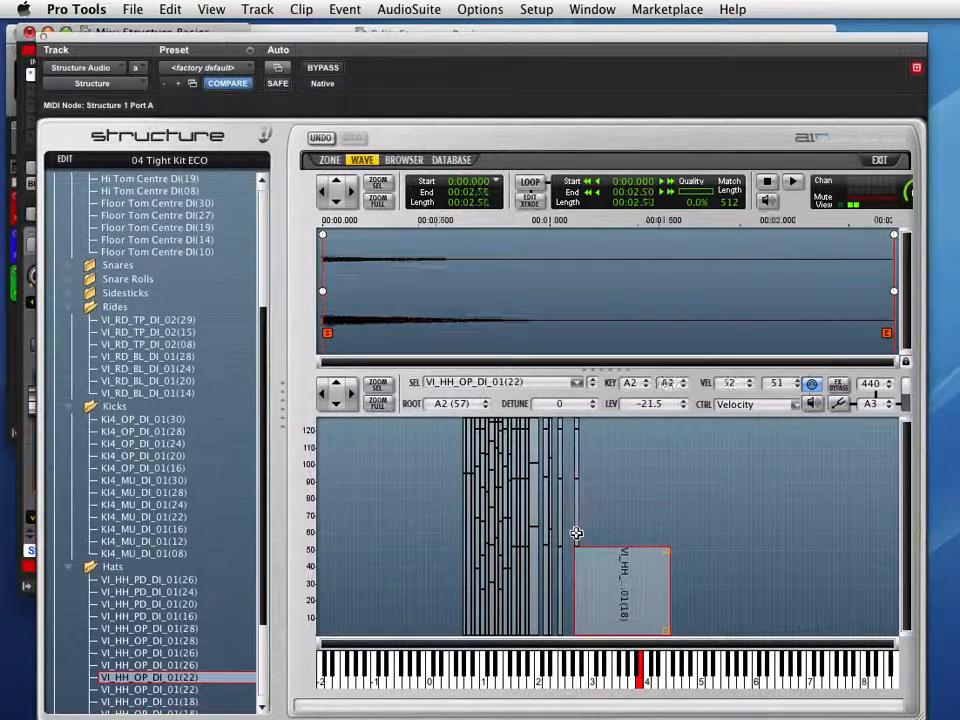
pyautogui.click(615, 682)
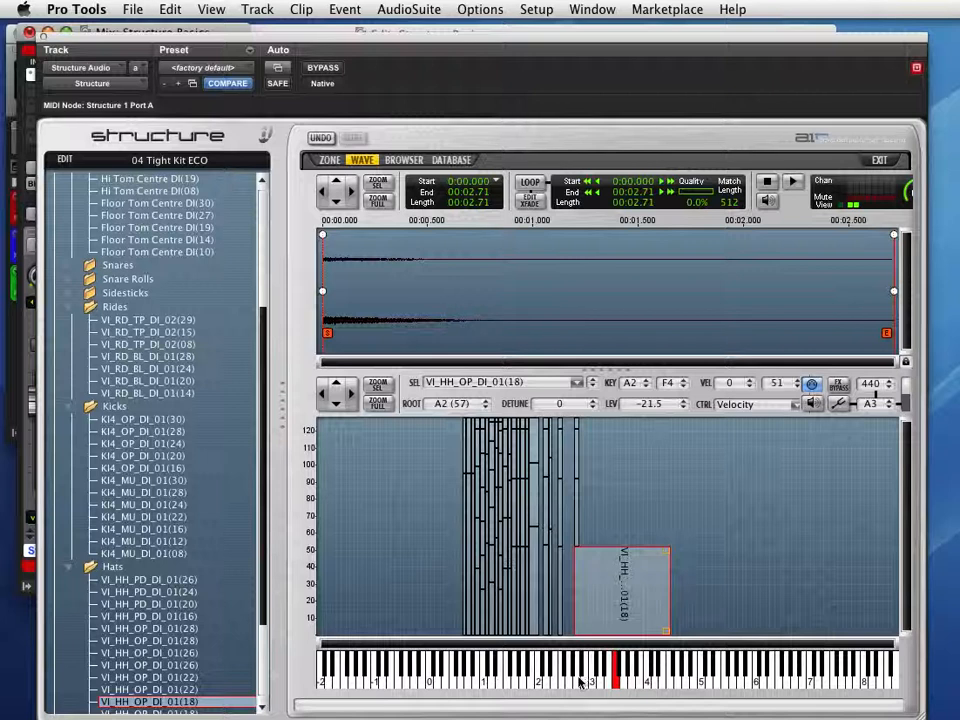
pyautogui.click(578, 680)
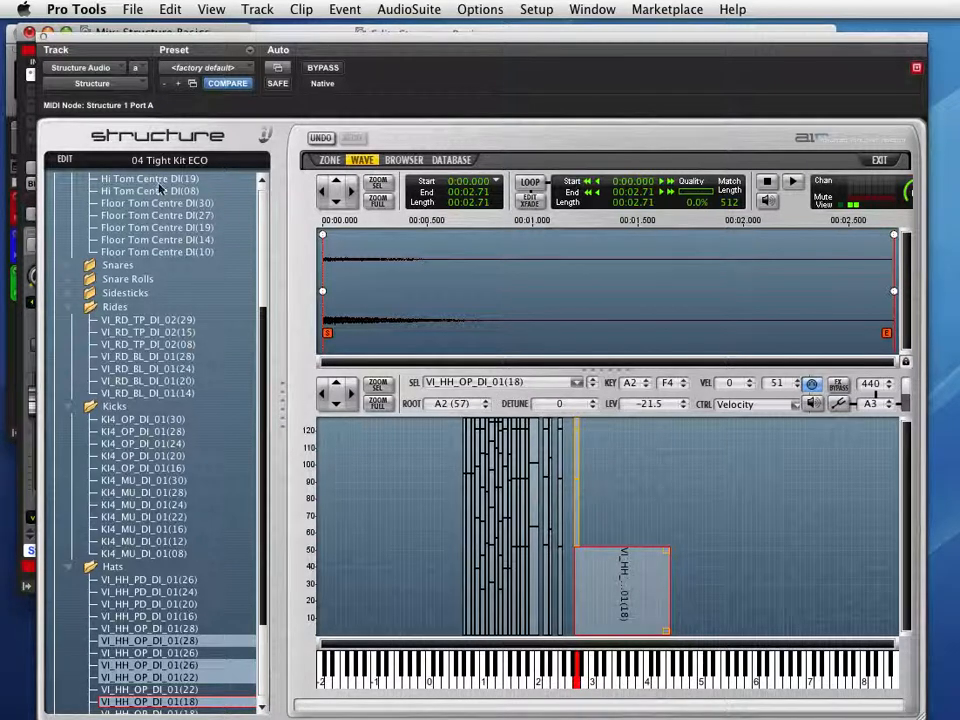
# Exit the sample editor and collapse the parts list of the 04 Tight Kit ECO patch.
pyautogui.click(885, 163)
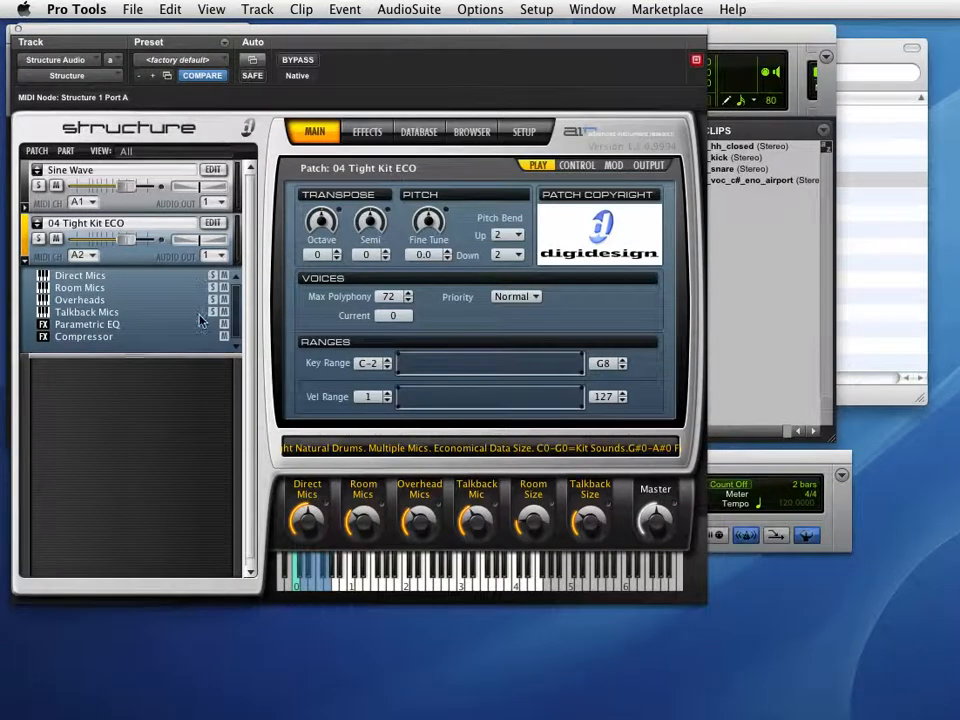
pyautogui.click(25, 261)
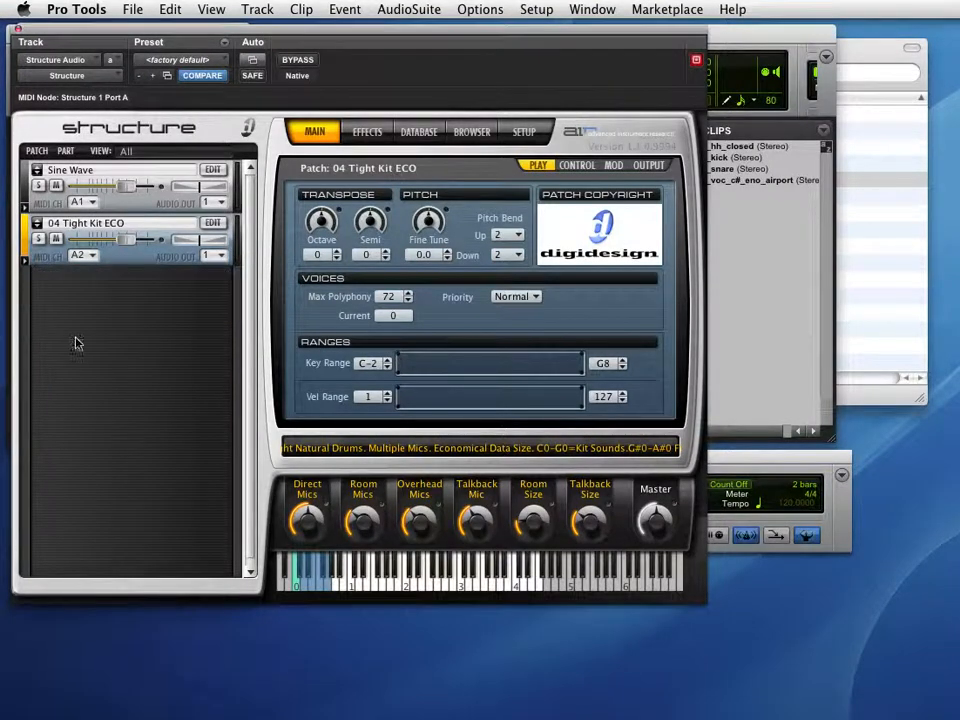
# View the available MIDI channel ports and audio outputs for the Sine Wave patch without changing them.
pyautogui.click(78, 203)
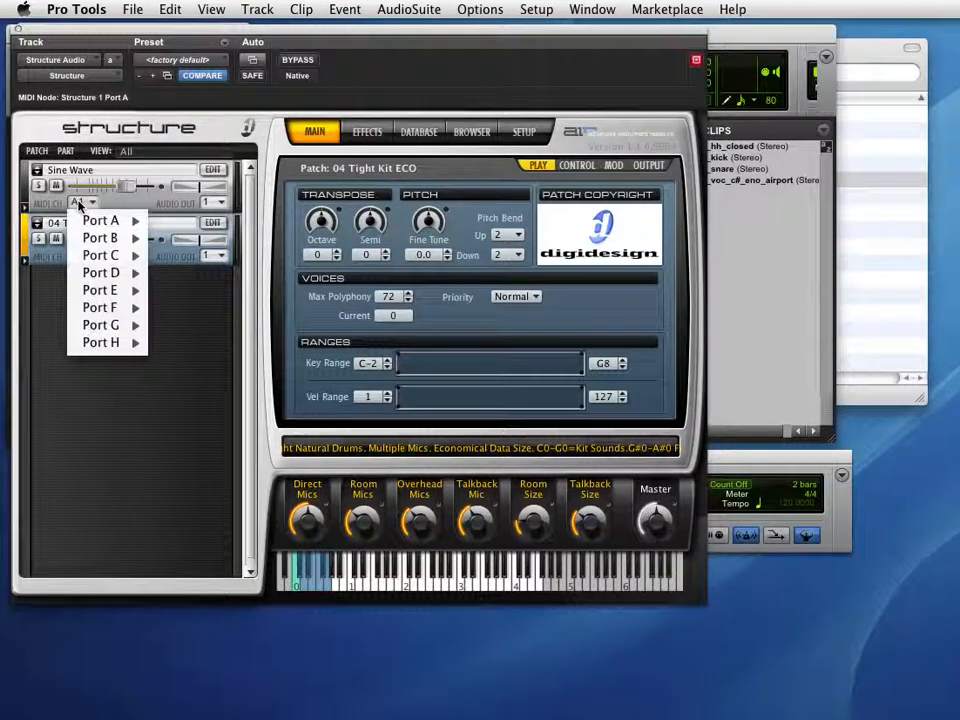
pyautogui.click(78, 203)
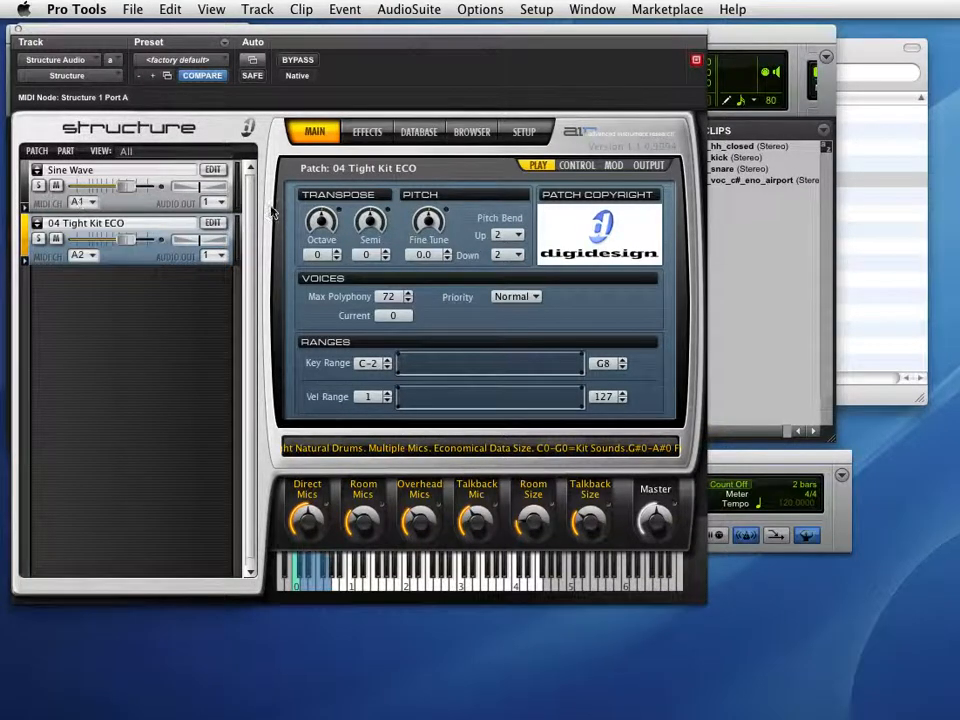
pyautogui.click(209, 204)
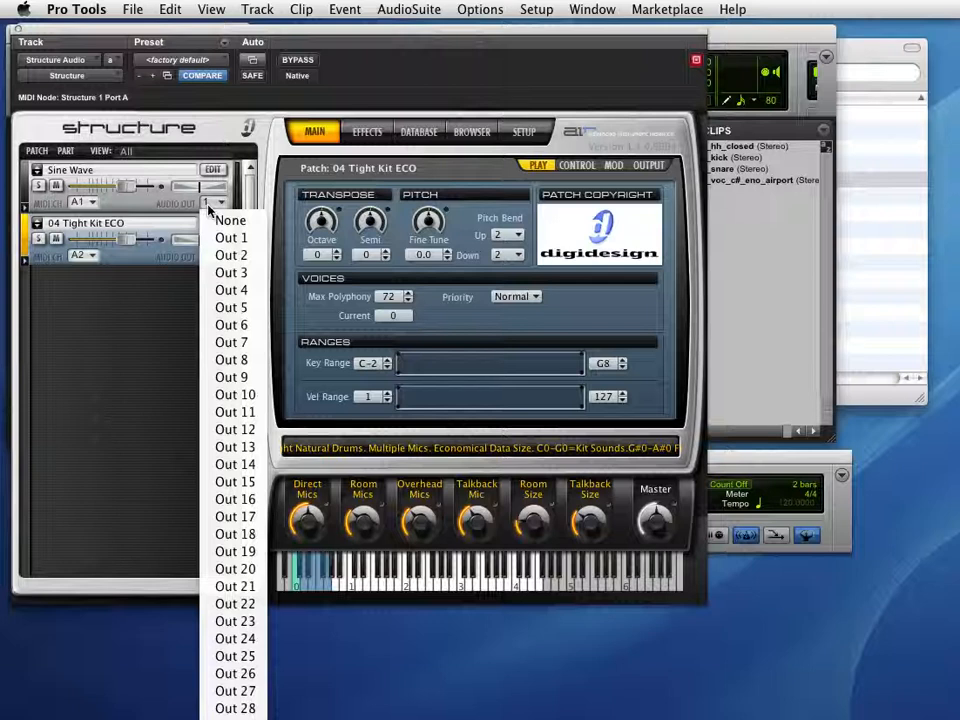
pyautogui.click(209, 208)
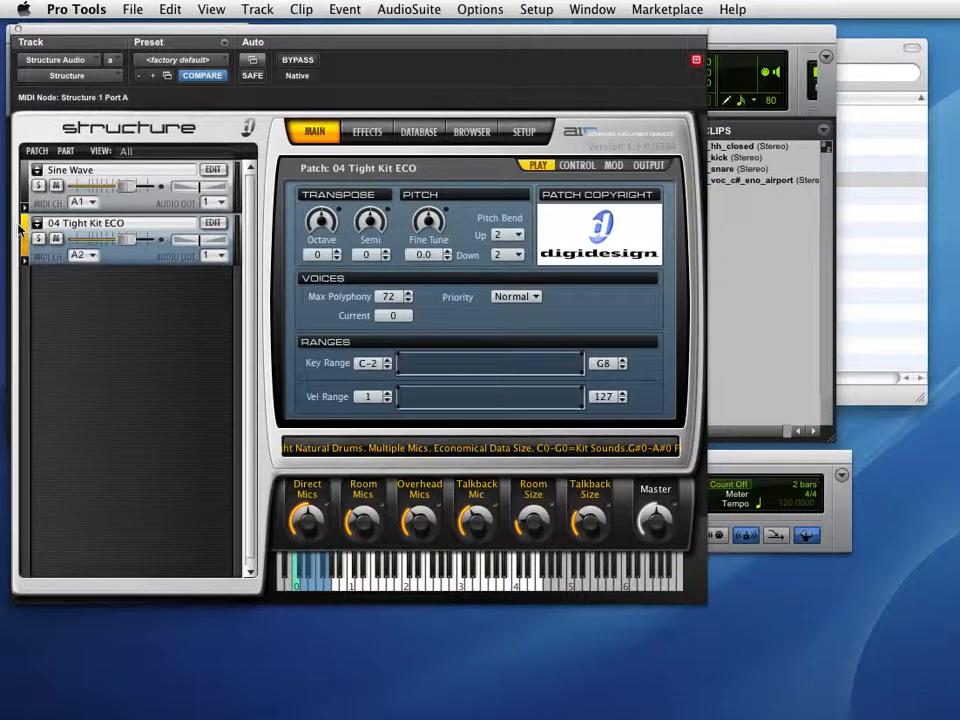
# Remove the 04 Tight Kit ECO patch and the Sine Wave patch from the patch list.
pyautogui.click(25, 259)
pyautogui.click(37, 151)
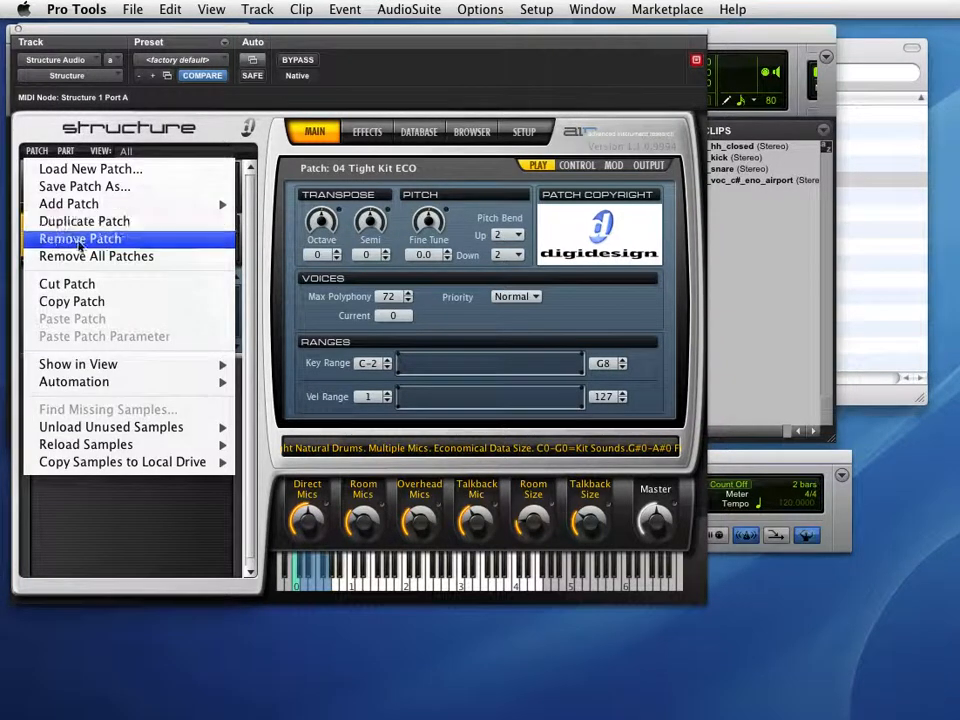
pyautogui.click(78, 238)
pyautogui.click(27, 183)
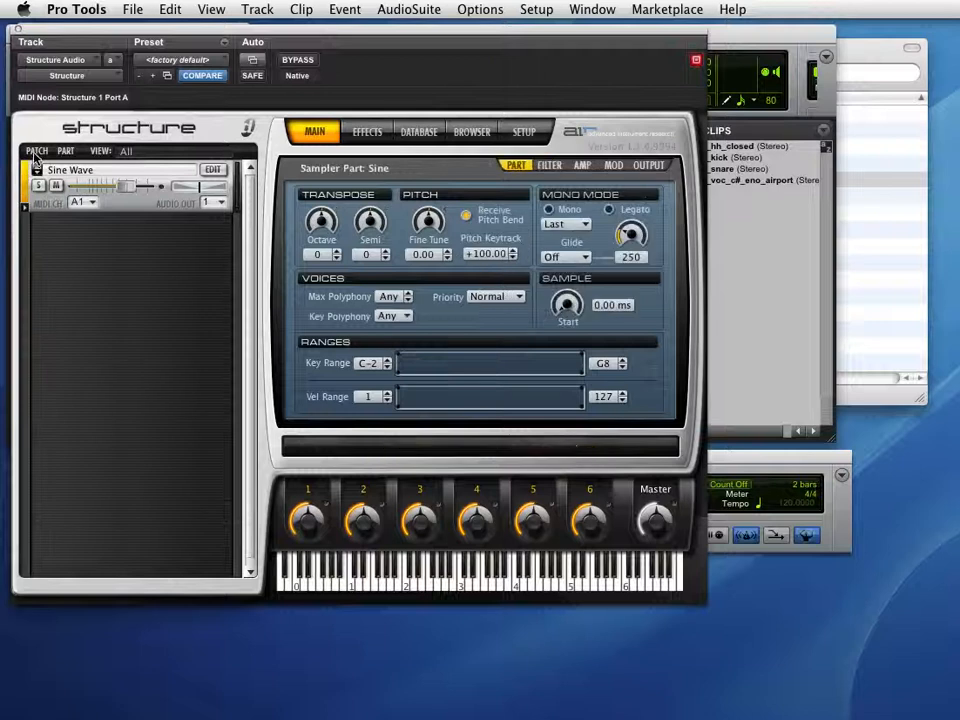
pyautogui.click(37, 151)
pyautogui.click(62, 240)
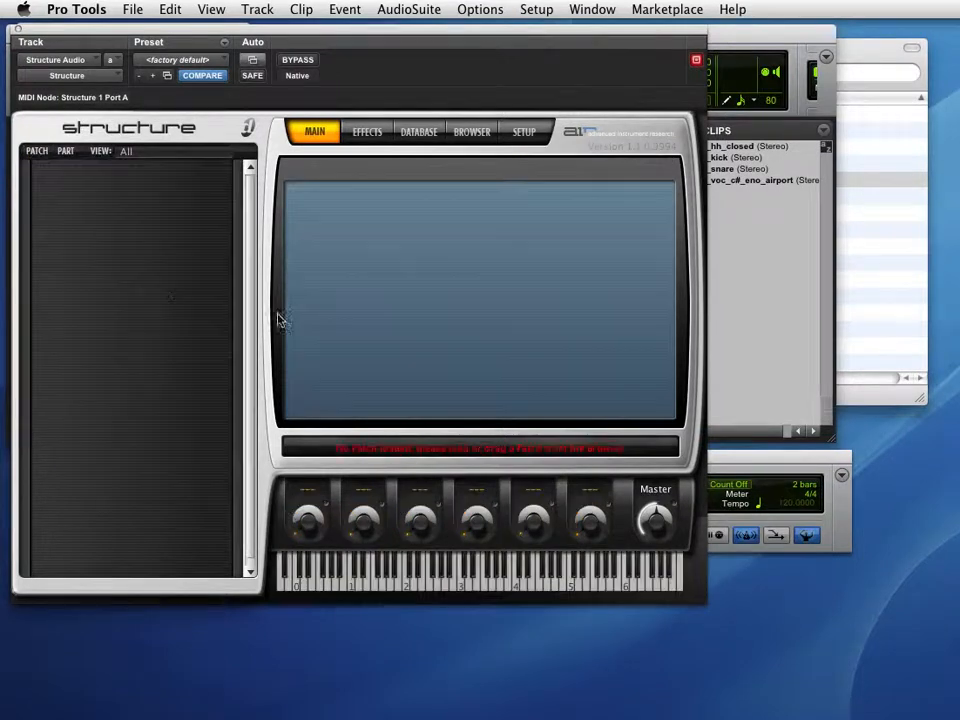
# Add an empty patch and name it Voice Ahh.
pyautogui.click(44, 152)
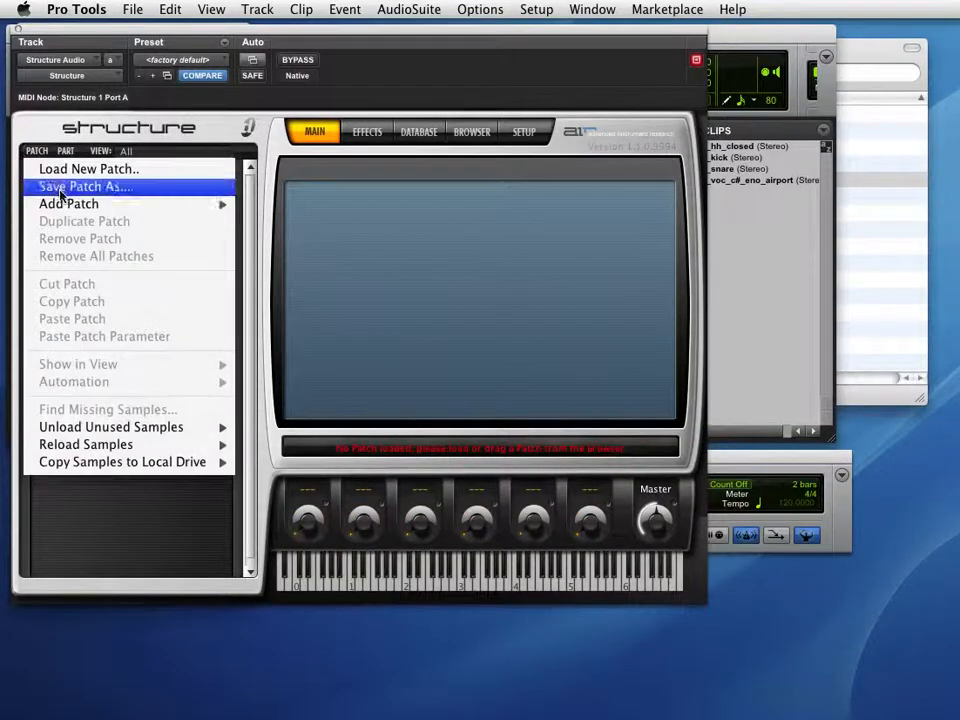
pyautogui.moveTo(99, 208)
pyautogui.click(278, 208)
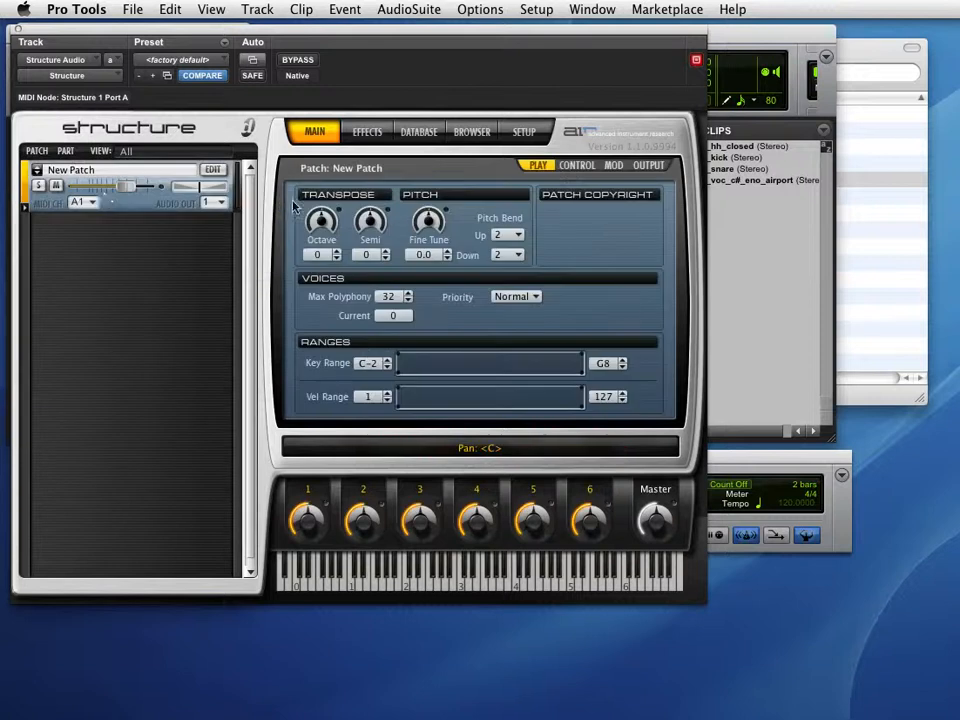
pyautogui.doubleClick(71, 171)
pyautogui.write('Voice Ahh')
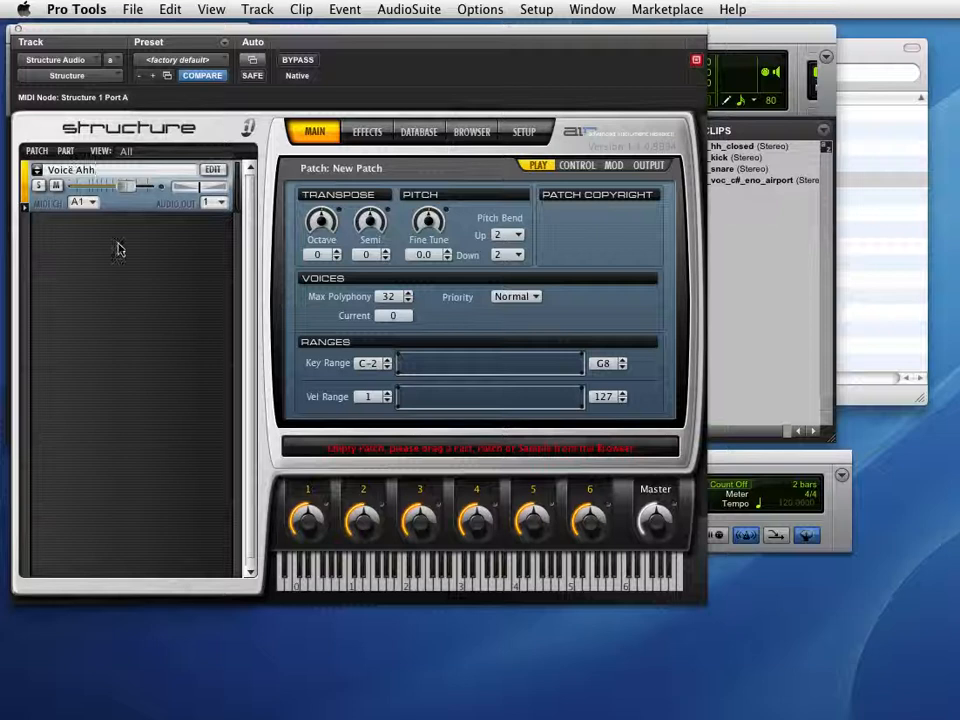
pyautogui.press('Return')
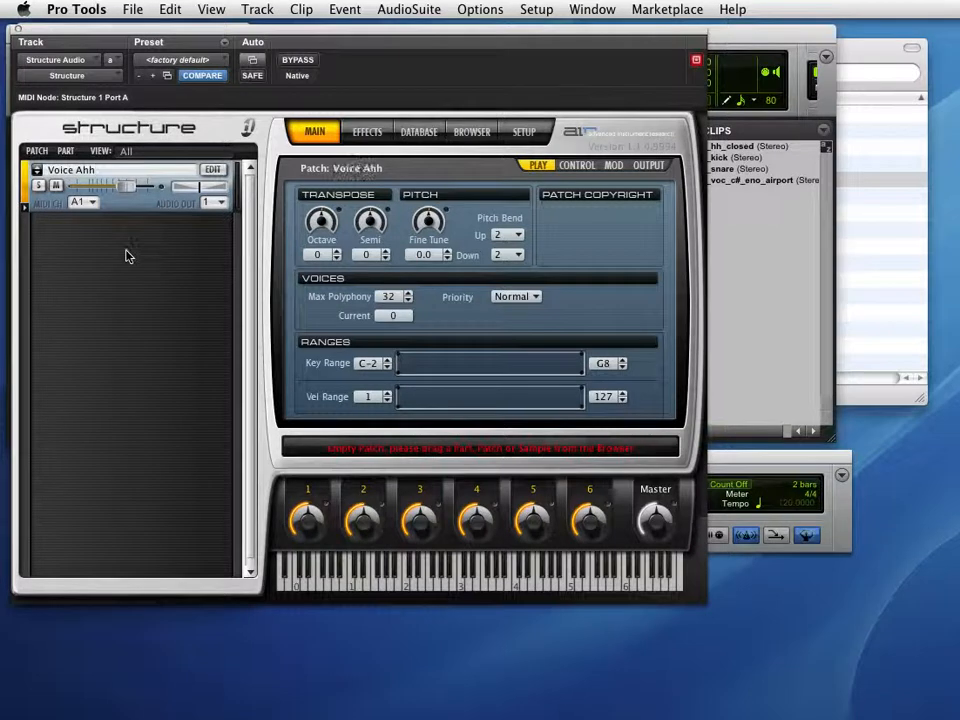
# Add a second empty patch below Voice Ahh and name it Drums.
pyautogui.click(37, 150)
pyautogui.moveTo(67, 206)
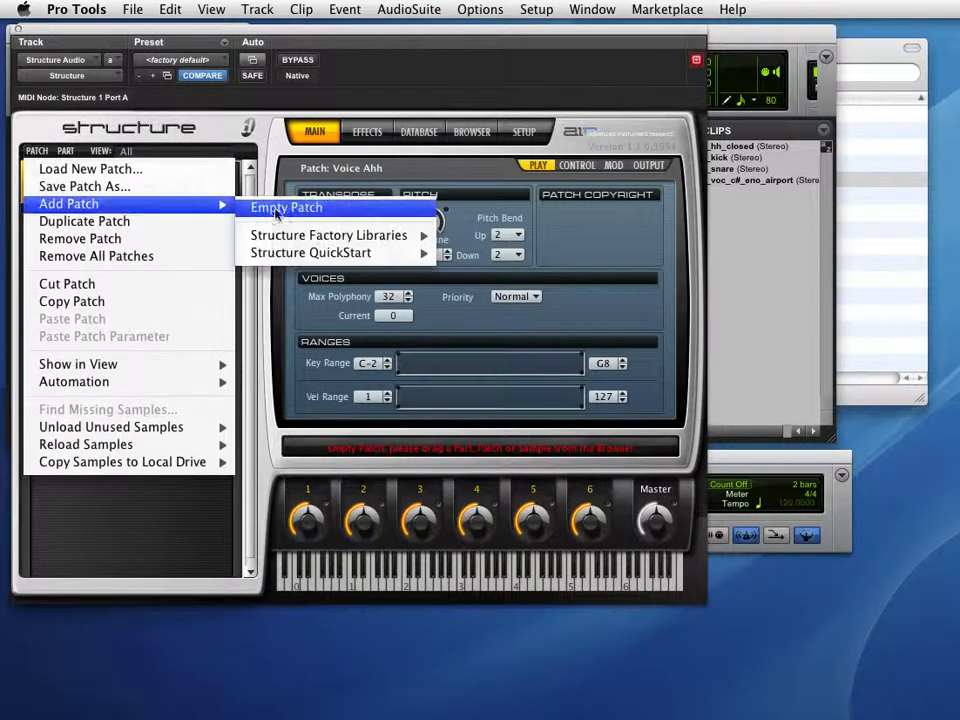
pyautogui.click(262, 206)
pyautogui.doubleClick(68, 223)
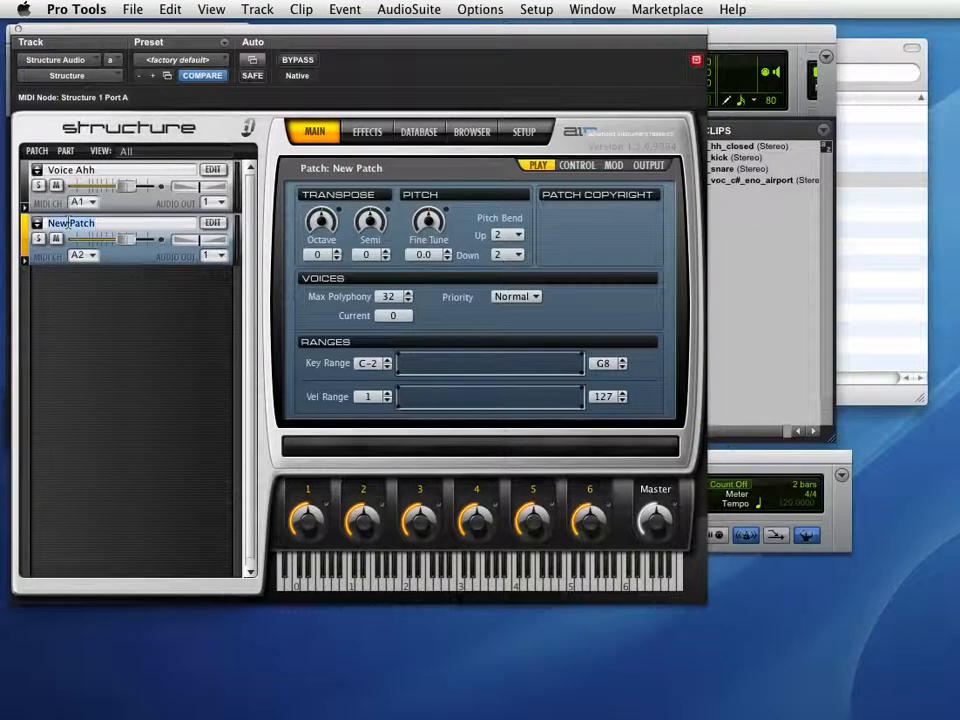
pyautogui.write('Drums')
pyautogui.press('Return')
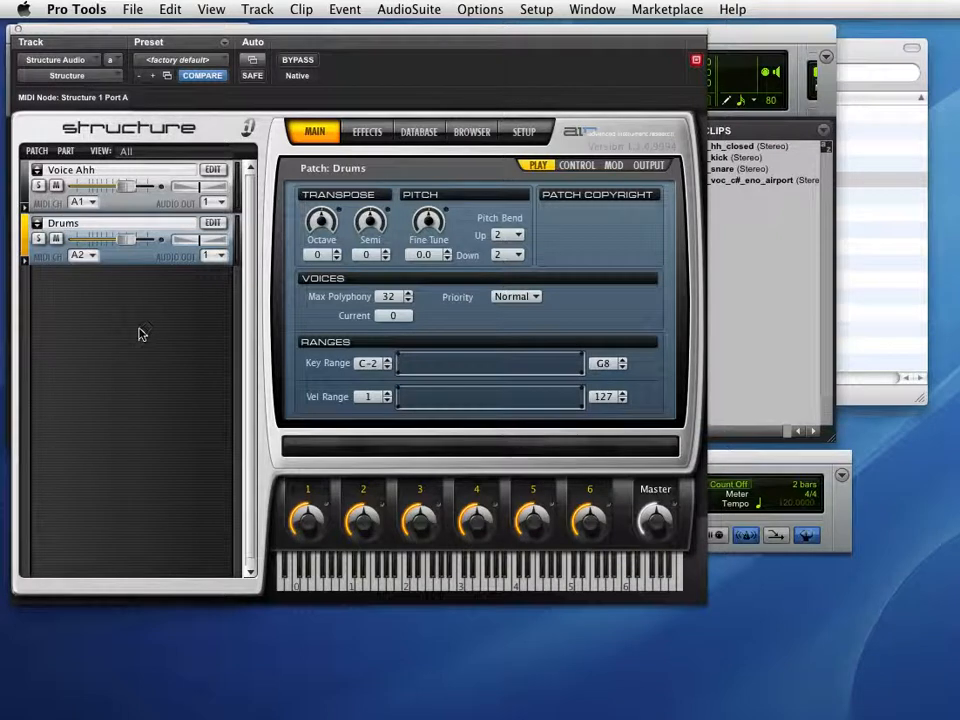
# Route the Voice track's MIDI output to Structure 1 Port A channel-1 and the Drums track's to channel-2.
pyautogui.moveTo(220, 30); pyautogui.dragTo(465, 50)
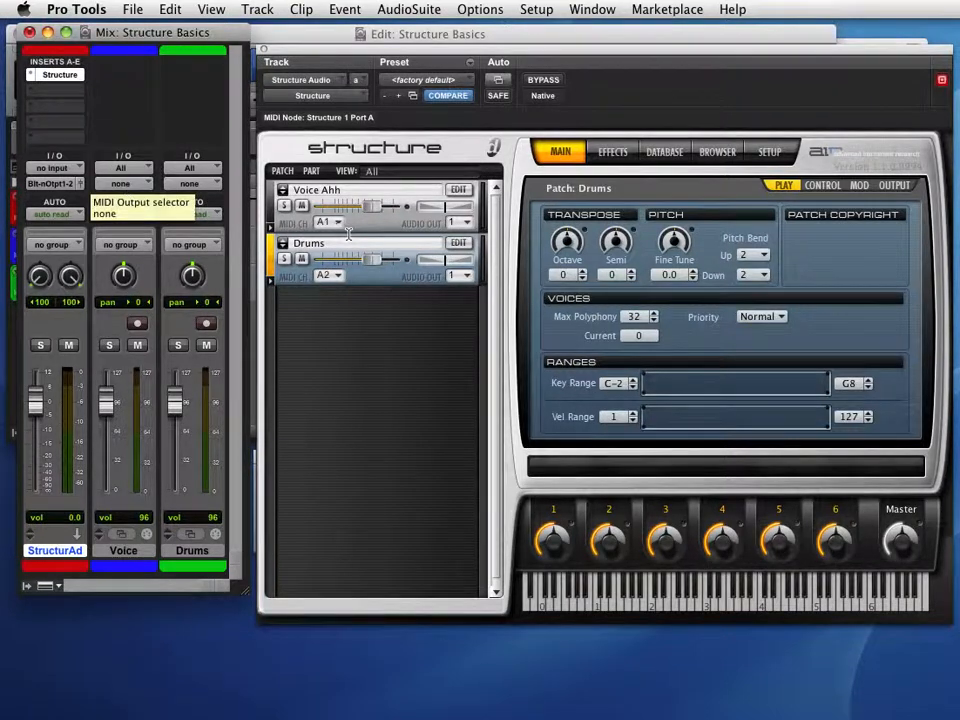
pyautogui.click(126, 187)
pyautogui.moveTo(288, 213)
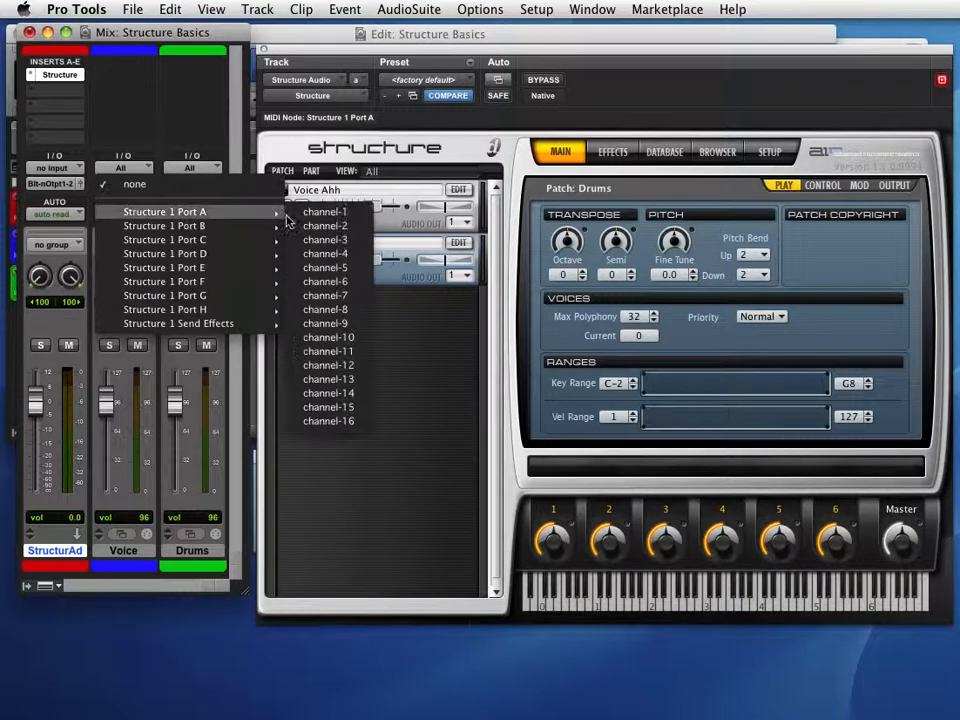
pyautogui.click(316, 222)
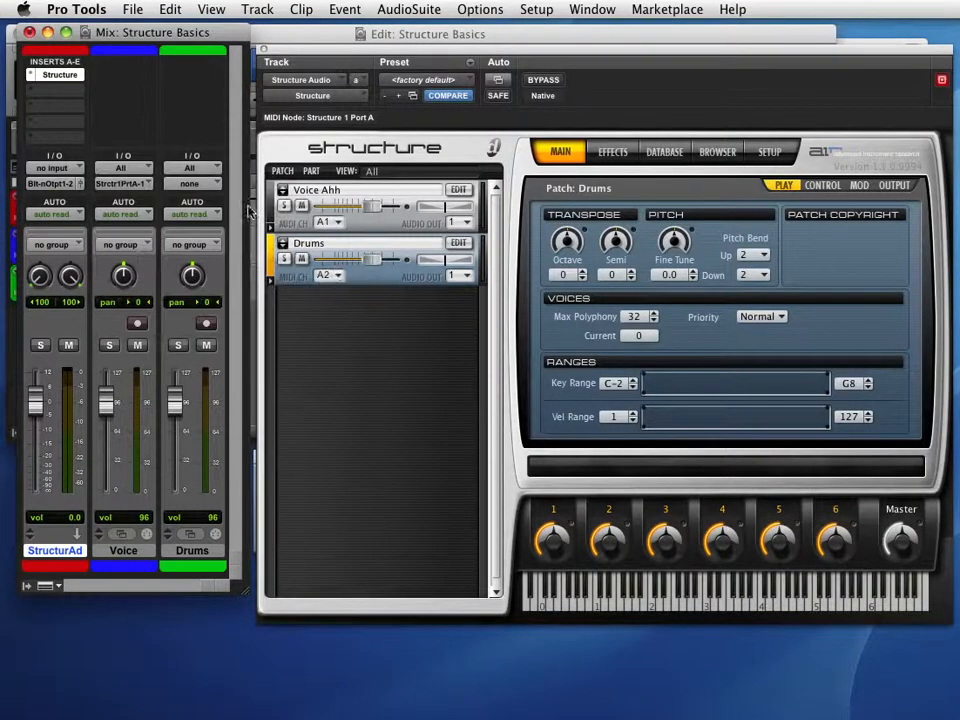
pyautogui.click(203, 190)
pyautogui.moveTo(345, 199)
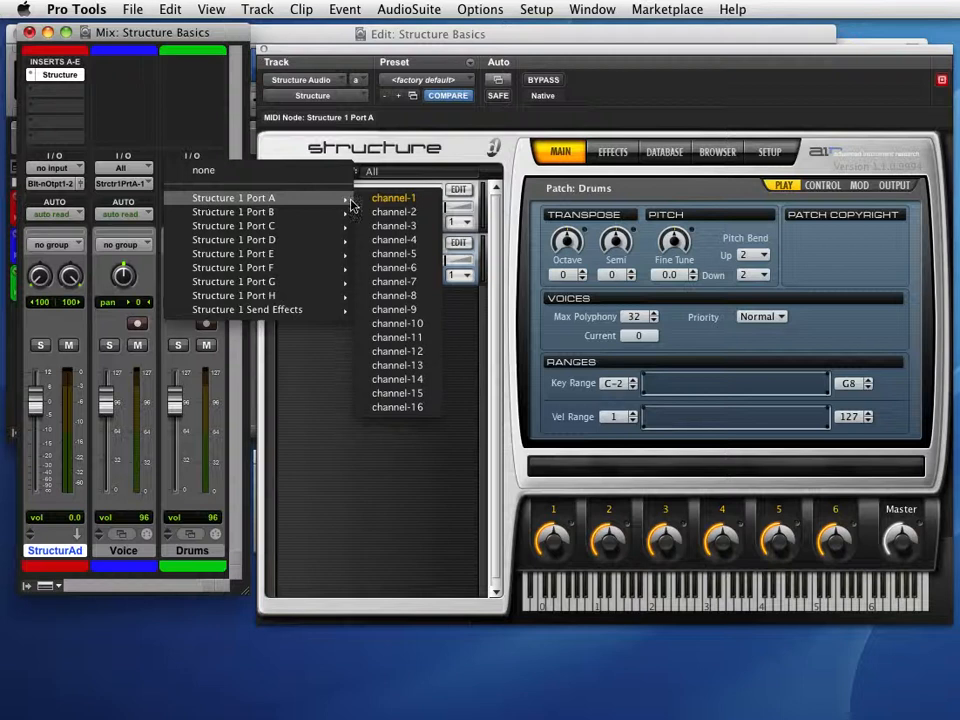
pyautogui.click(386, 213)
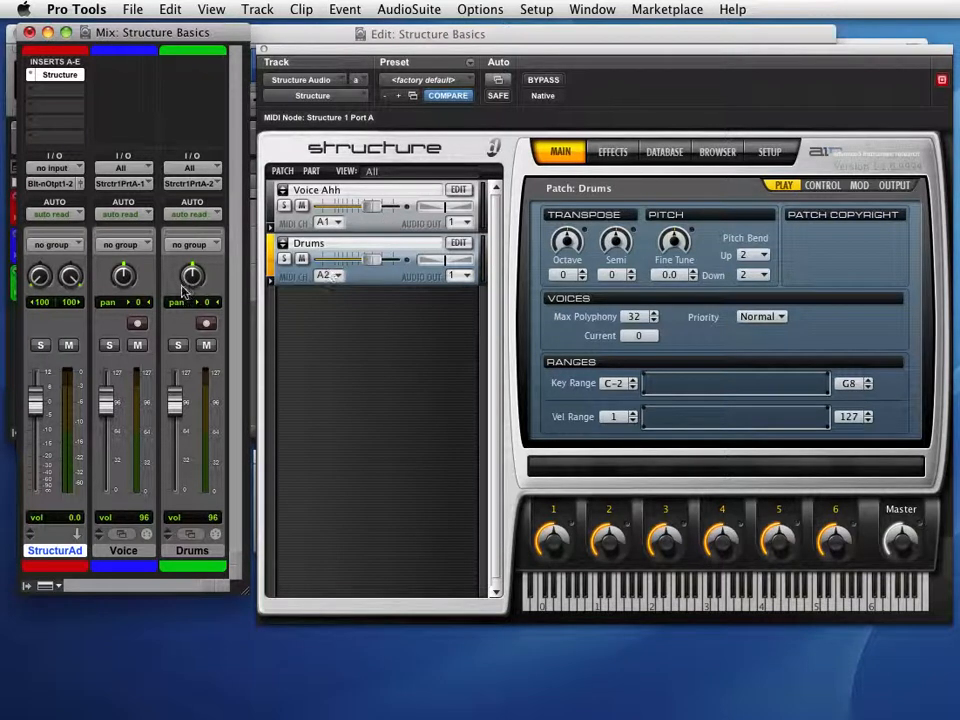
# Record-enable the Voice track, then switch to MidiKeys and play a few test notes on its keyboard.
pyautogui.click(136, 324)
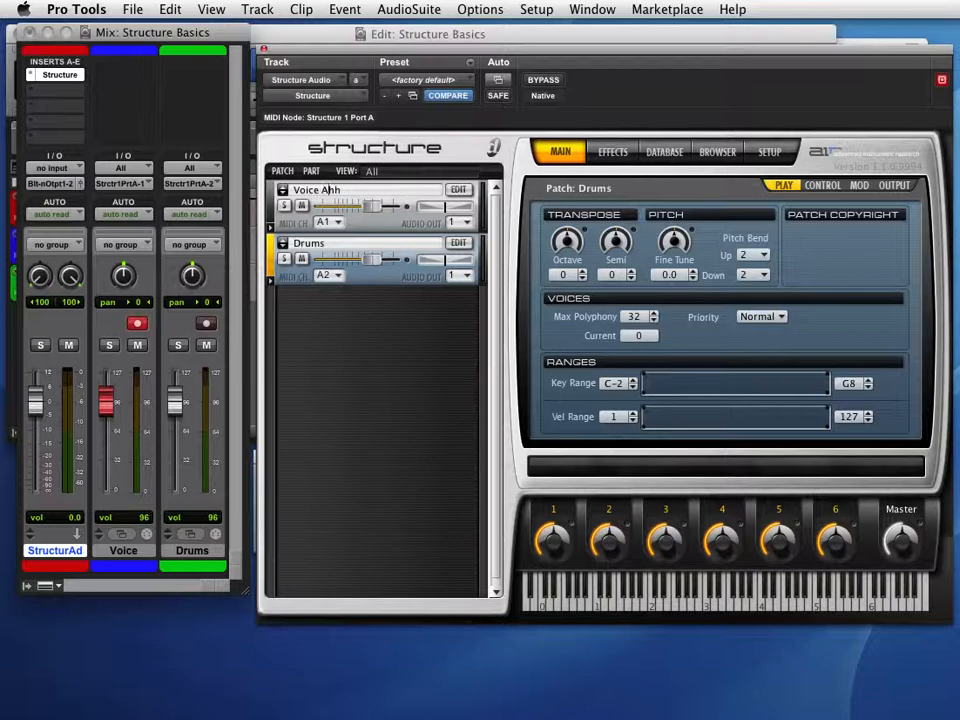
pyautogui.press('super+1')
pyautogui.press('super+Tab')
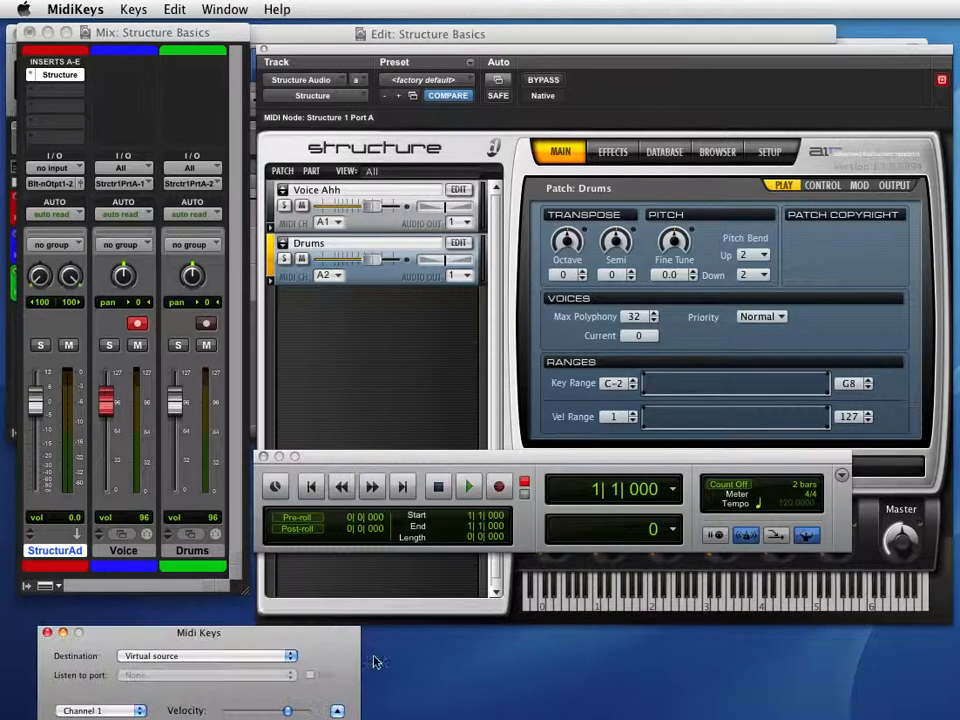
pyautogui.moveTo(326, 636); pyautogui.dragTo(380, 468)
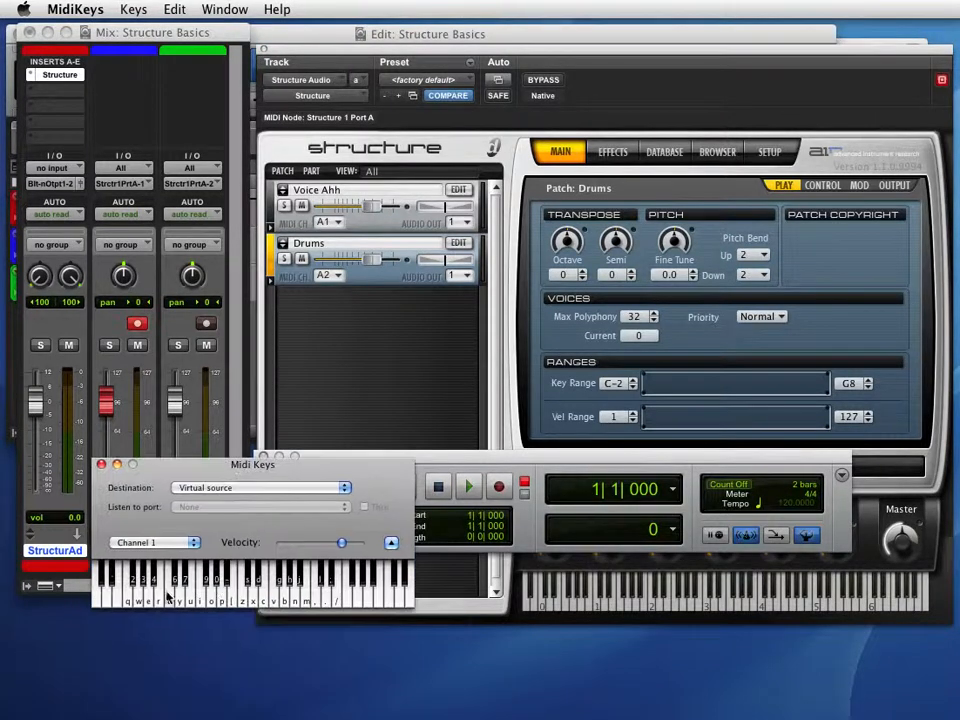
pyautogui.click(171, 599)
pyautogui.click(272, 597)
pyautogui.click(307, 599)
# Set the MIDI input of both the Voice and Drums tracks to MidiKeys, all channels.
pyautogui.click(123, 168)
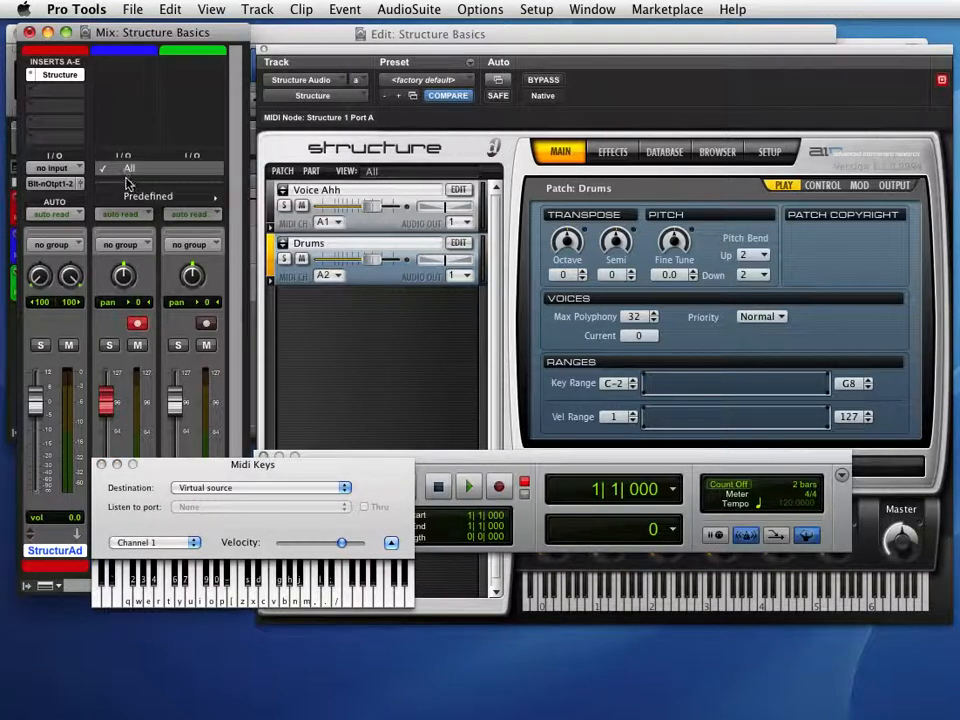
pyautogui.moveTo(150, 196)
pyautogui.moveTo(285, 197)
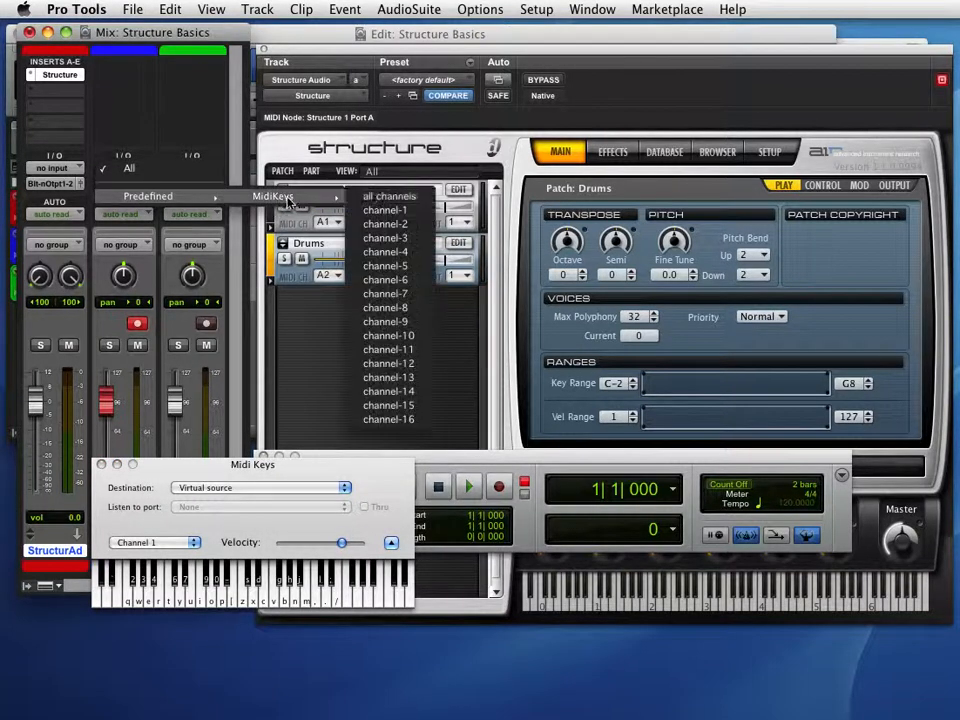
pyautogui.click(372, 196)
pyautogui.click(198, 172)
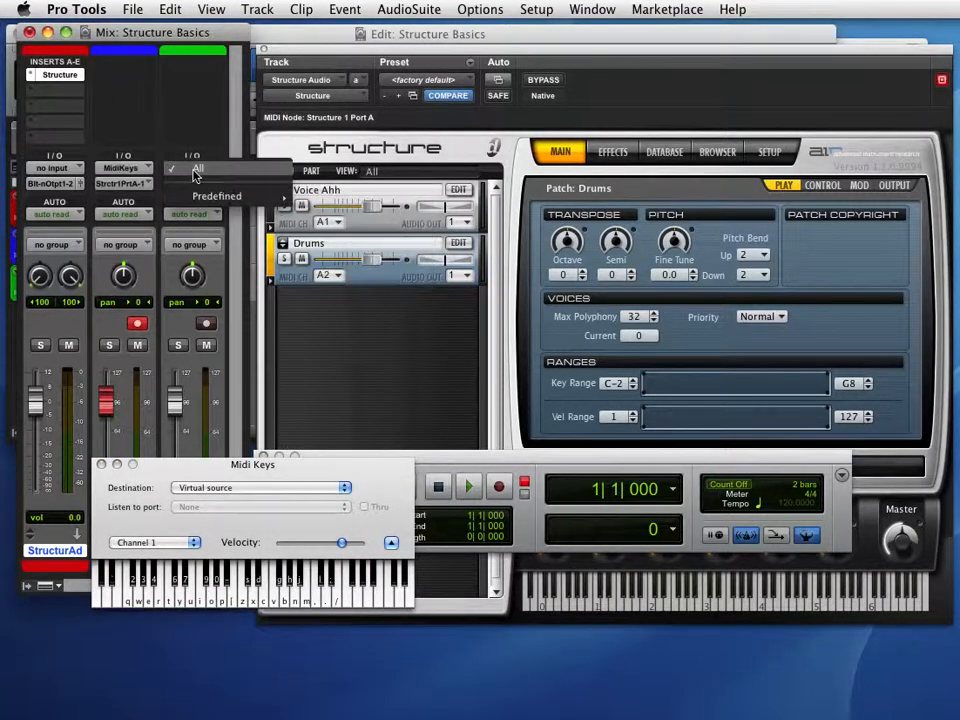
pyautogui.moveTo(230, 196)
pyautogui.moveTo(369, 197)
pyautogui.click(432, 197)
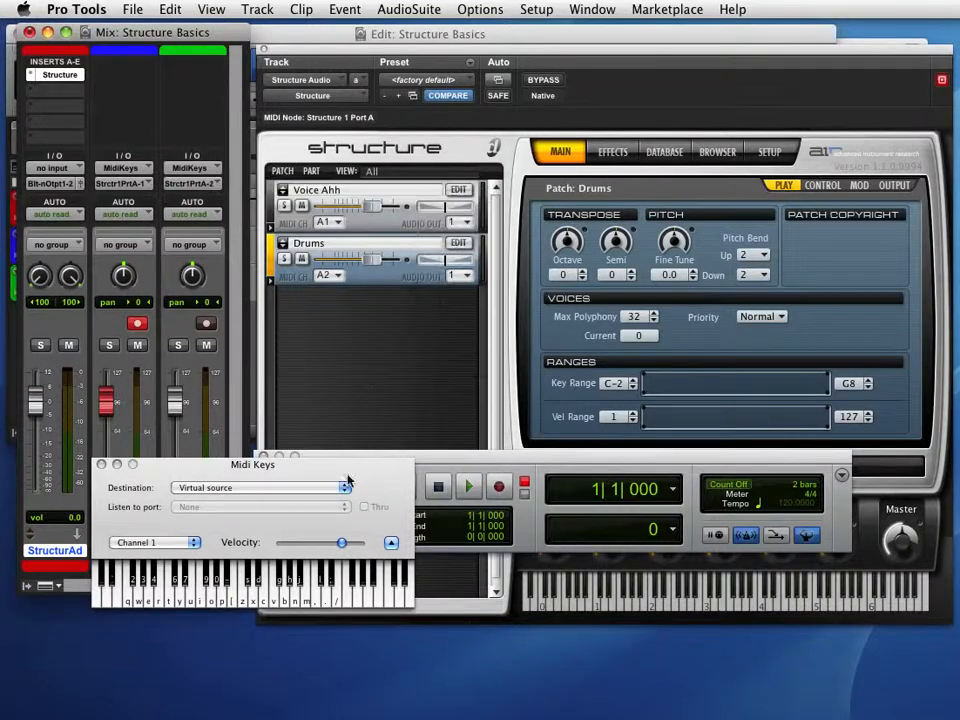
# Play a test note in MidiKeys, move its window out of the way and bring the Structure window back to the front.
pyautogui.moveTo(379, 466); pyautogui.dragTo(363, 409)
pyautogui.click(168, 530)
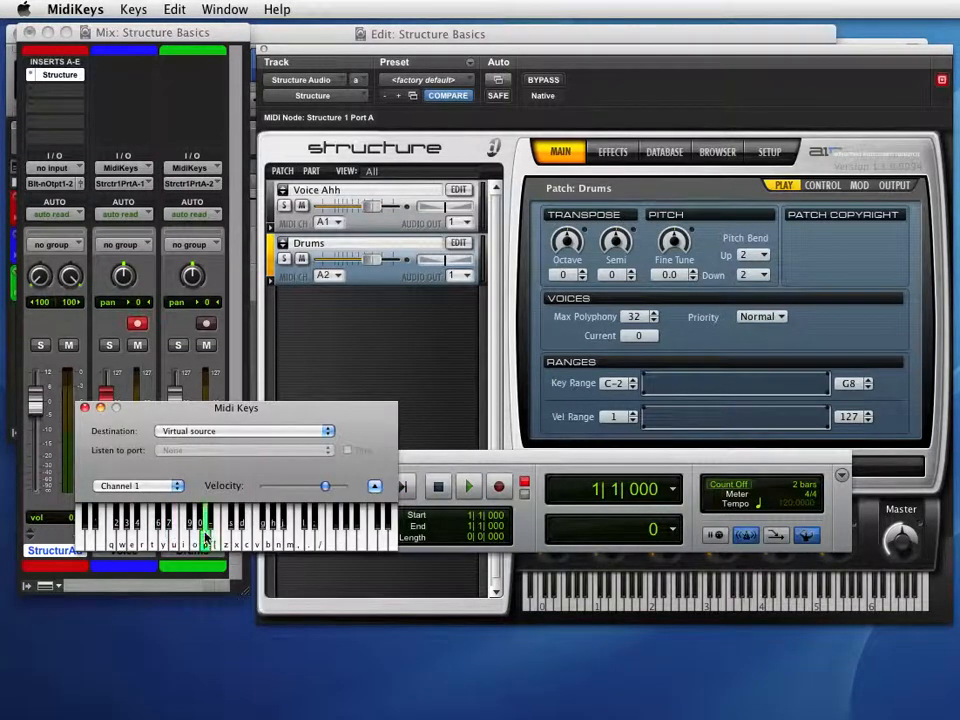
pyautogui.moveTo(137, 408); pyautogui.dragTo(315, 365)
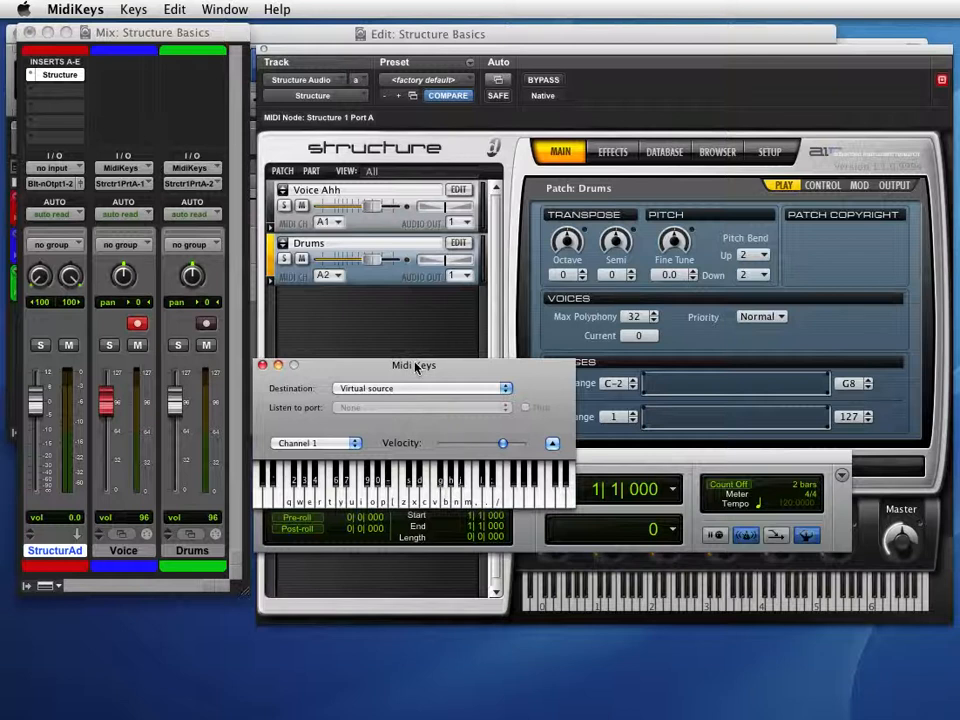
pyautogui.moveTo(415, 367); pyautogui.dragTo(330, 452)
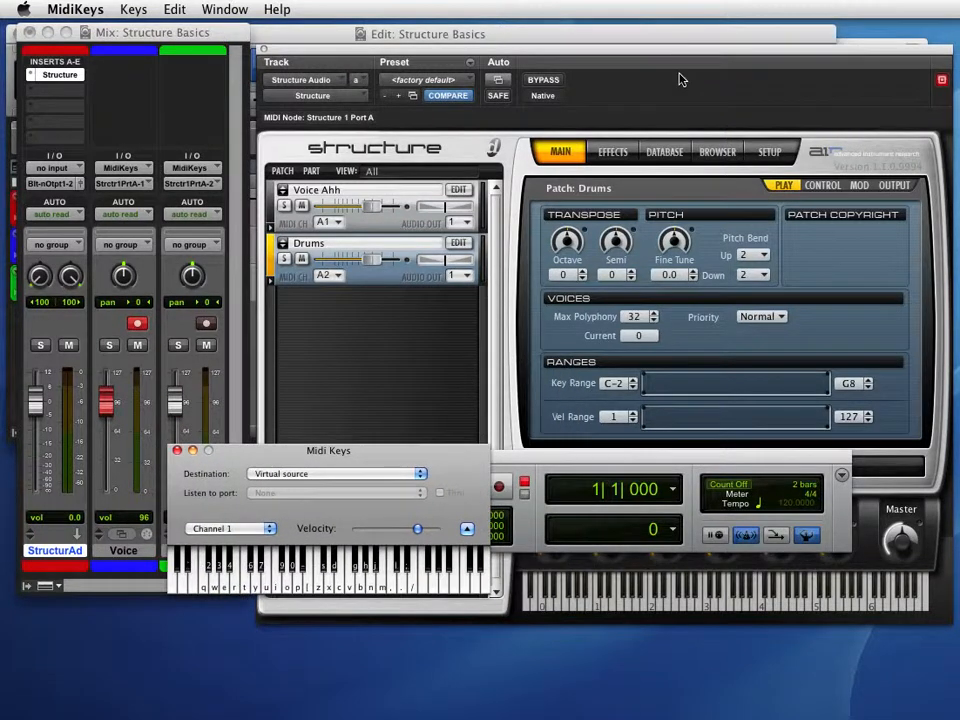
pyautogui.click(512, 243)
pyautogui.moveTo(413, 457); pyautogui.dragTo(374, 667)
pyautogui.click(560, 52)
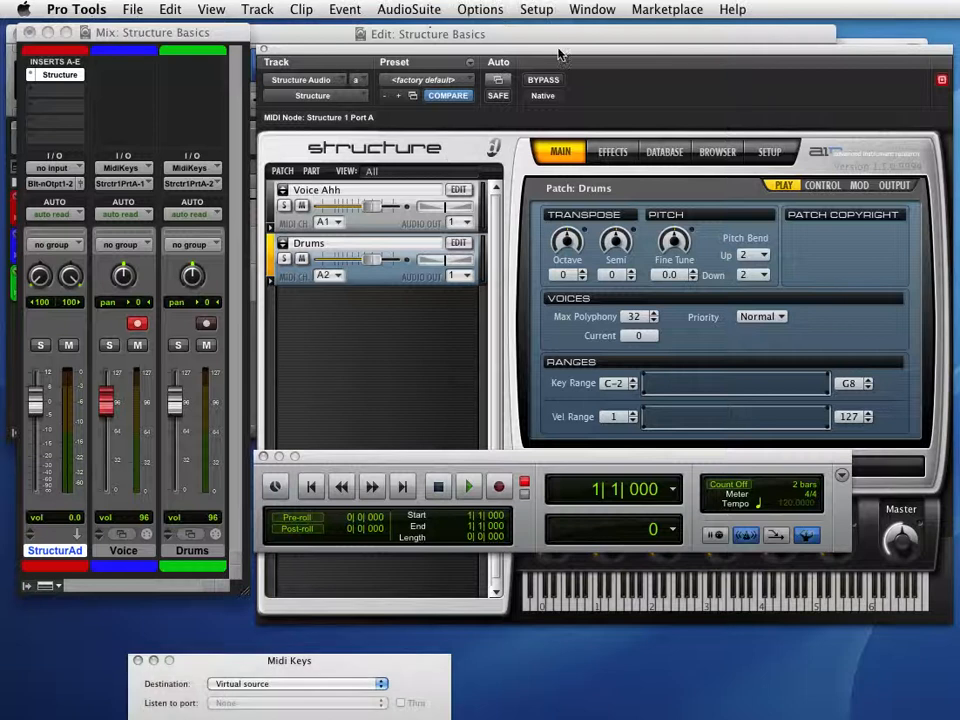
pyautogui.moveTo(432, 41); pyautogui.dragTo(181, 33)
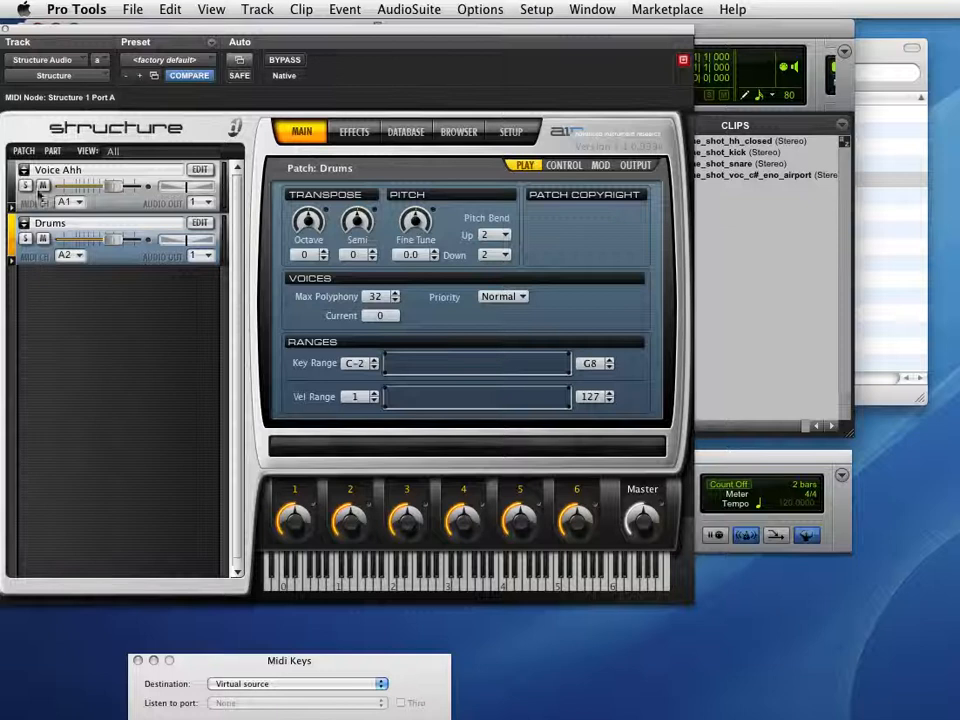
# Open the Voice Ahh patch for editing and import the one_shot_voc_c#_eno_airport clip as a new part, mapped chromatically from A2.
pyautogui.click(199, 170)
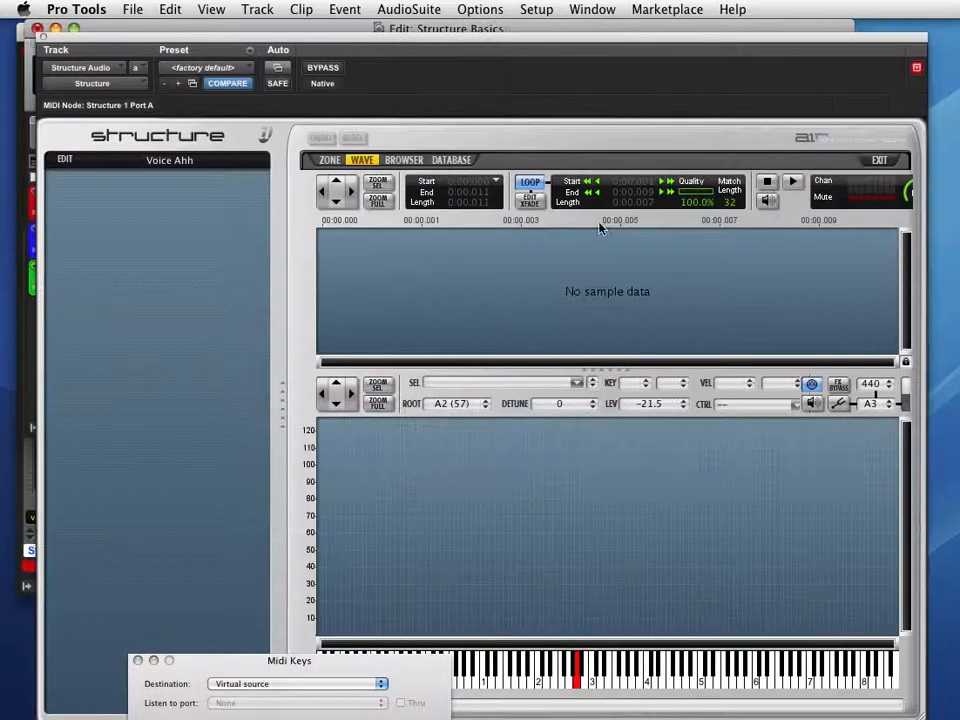
pyautogui.moveTo(585, 43); pyautogui.dragTo(959, 374)
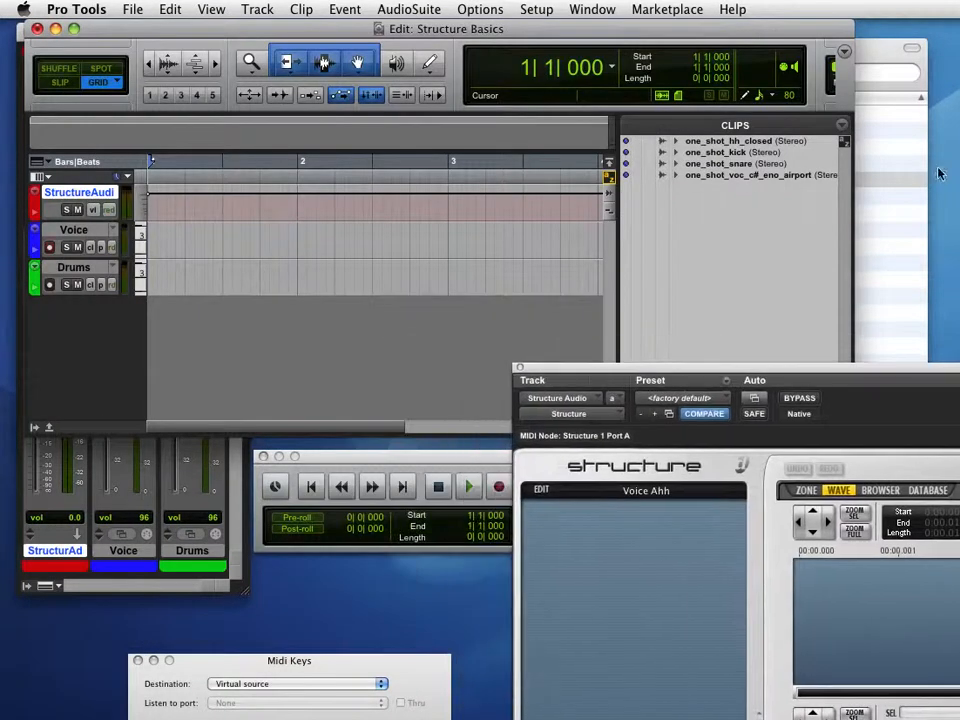
pyautogui.click(748, 179)
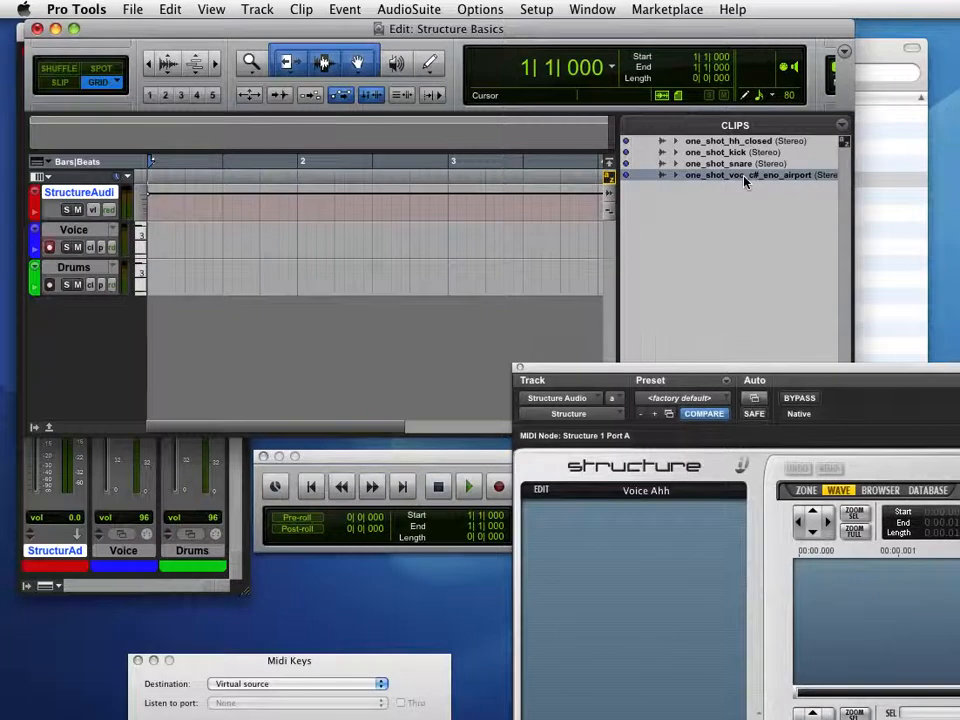
pyautogui.keyDown('alt'); pyautogui.click(748, 177); pyautogui.keyUp('alt')
pyautogui.moveTo(688, 342); pyautogui.dragTo(621, 583)
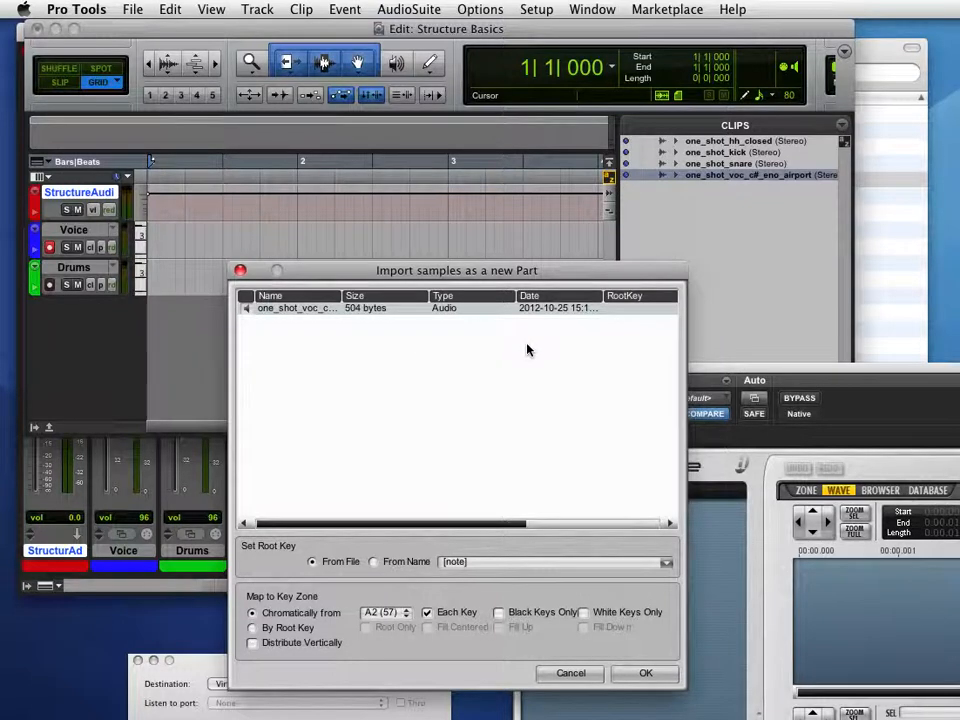
pyautogui.click(640, 673)
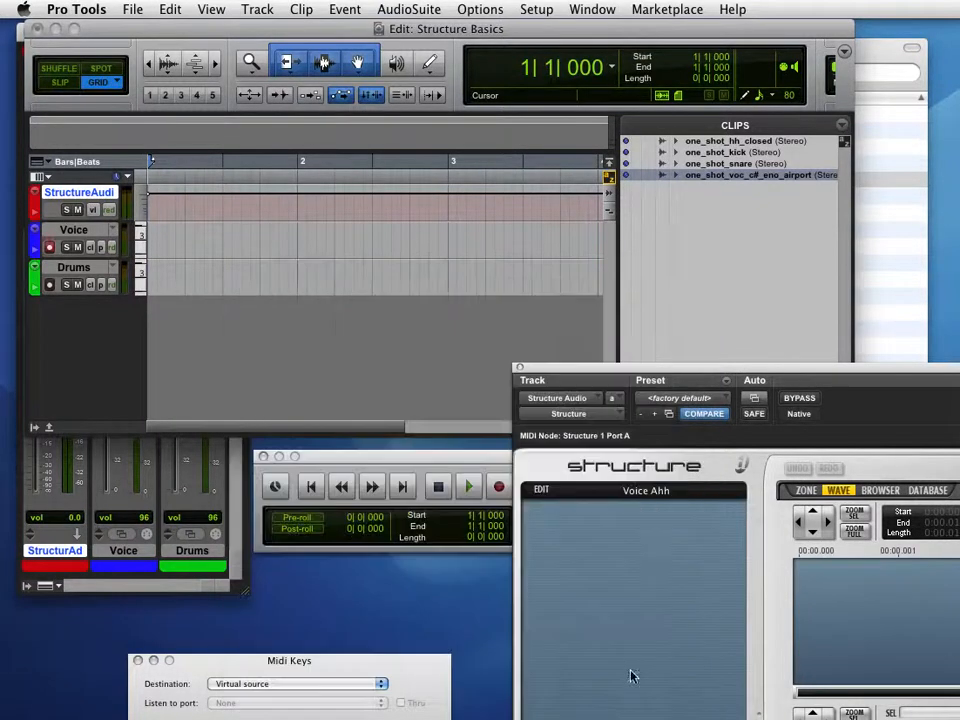
# Move the Structure editor fully into view and audition the imported voice sample, stopping playback partway through.
pyautogui.moveTo(957, 367); pyautogui.dragTo(524, 49)
pyautogui.click(457, 655)
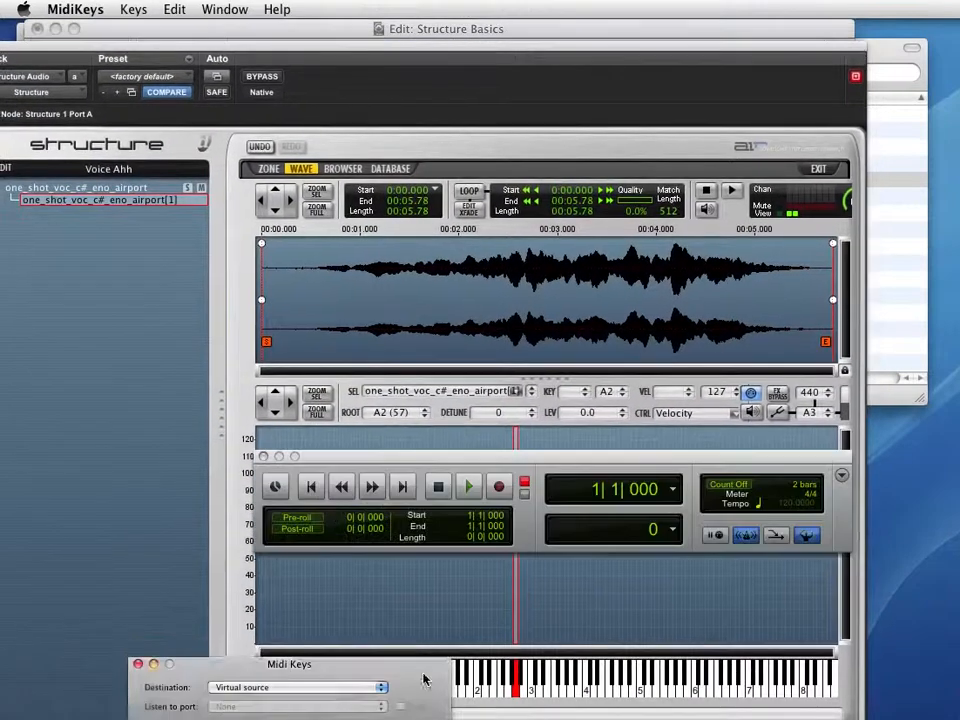
pyautogui.click(509, 45)
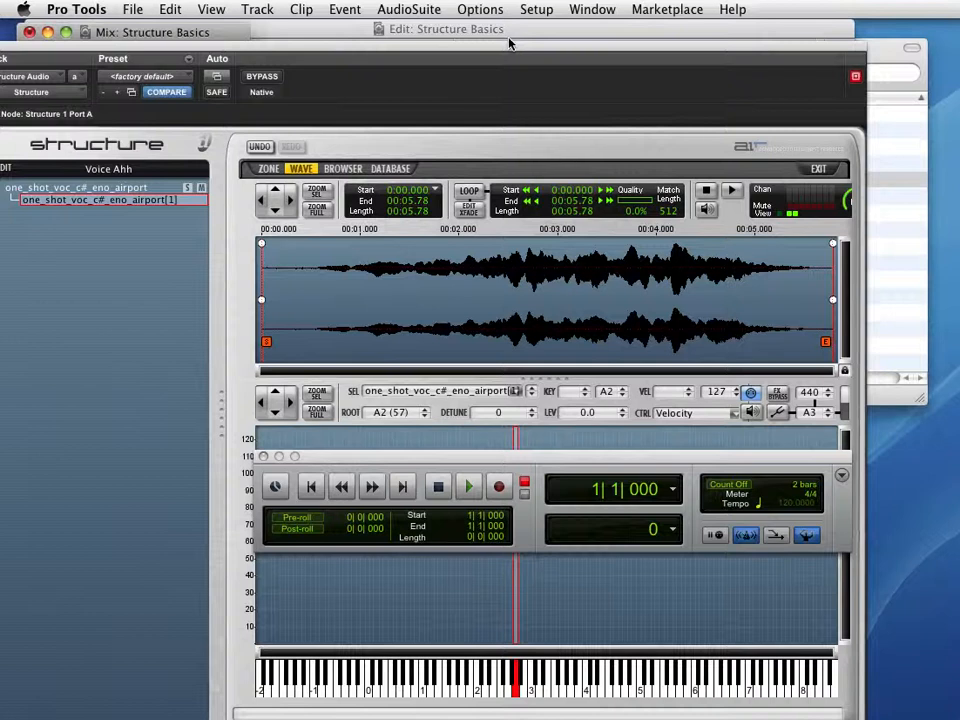
pyautogui.moveTo(509, 45); pyautogui.dragTo(513, 32)
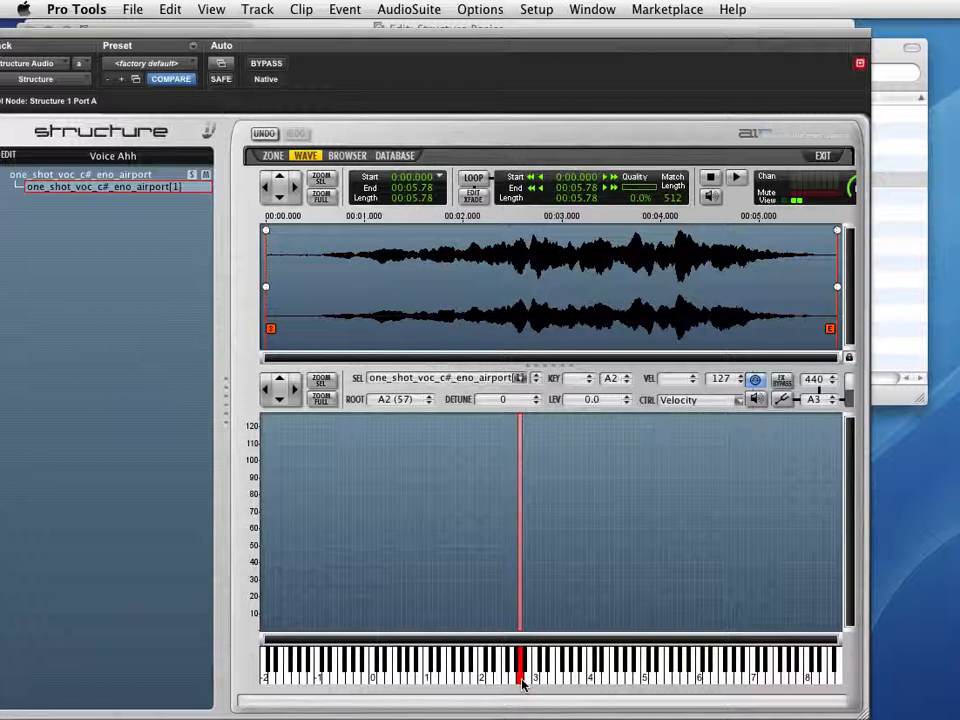
pyautogui.click(737, 181)
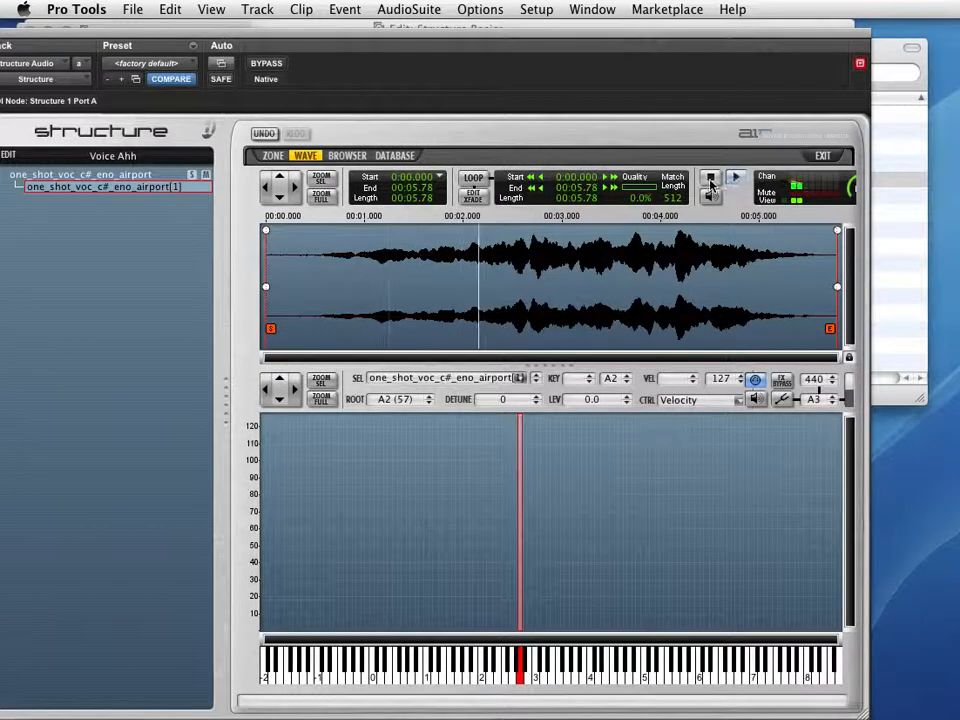
pyautogui.click(711, 180)
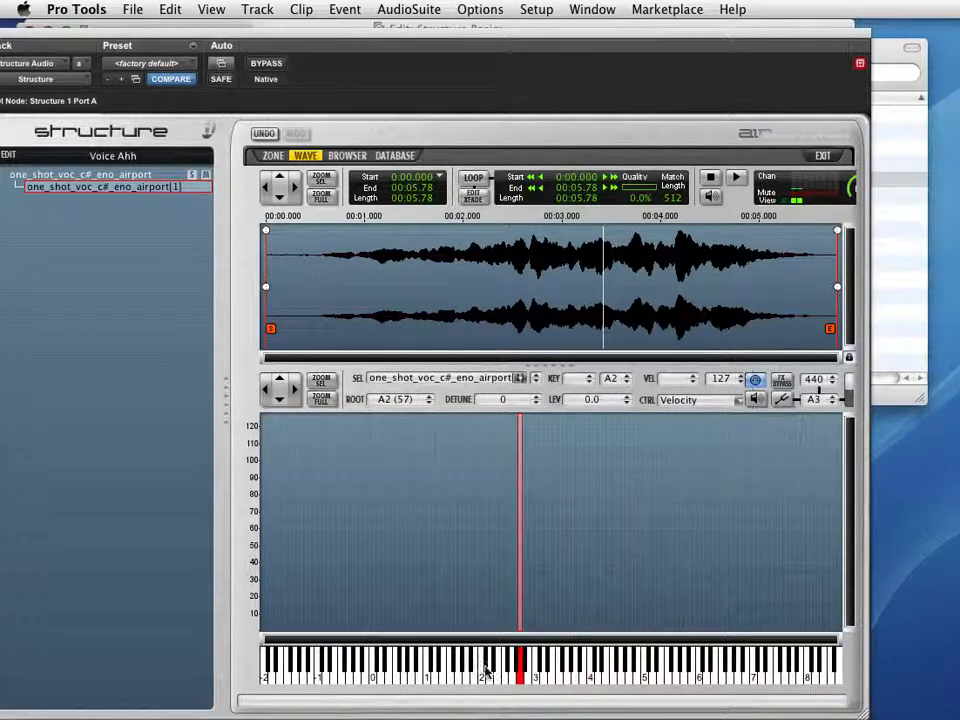
# Lower the voice sample's root key to C#2 (49).
pyautogui.click(428, 403)
pyautogui.click(428, 403)
pyautogui.click(428, 403)
pyautogui.click(428, 403)
pyautogui.click(428, 403)
pyautogui.click(428, 403)
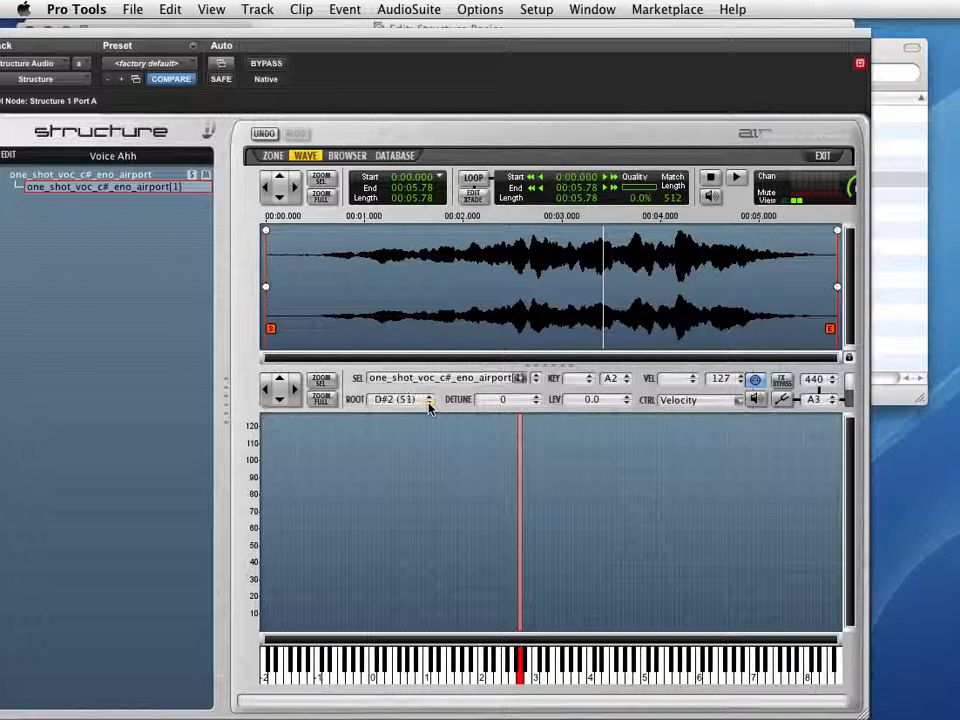
pyautogui.click(429, 404)
pyautogui.click(429, 404)
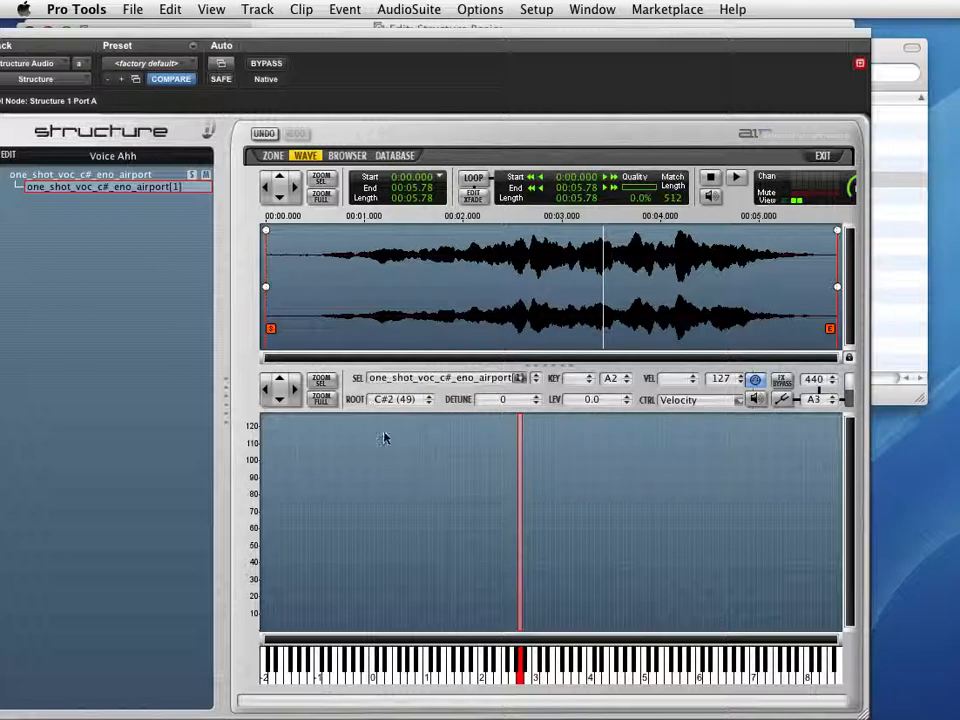
# Move the voice sample's key zone to C#2 and restore its root key to C#2 (49).
pyautogui.click(487, 660)
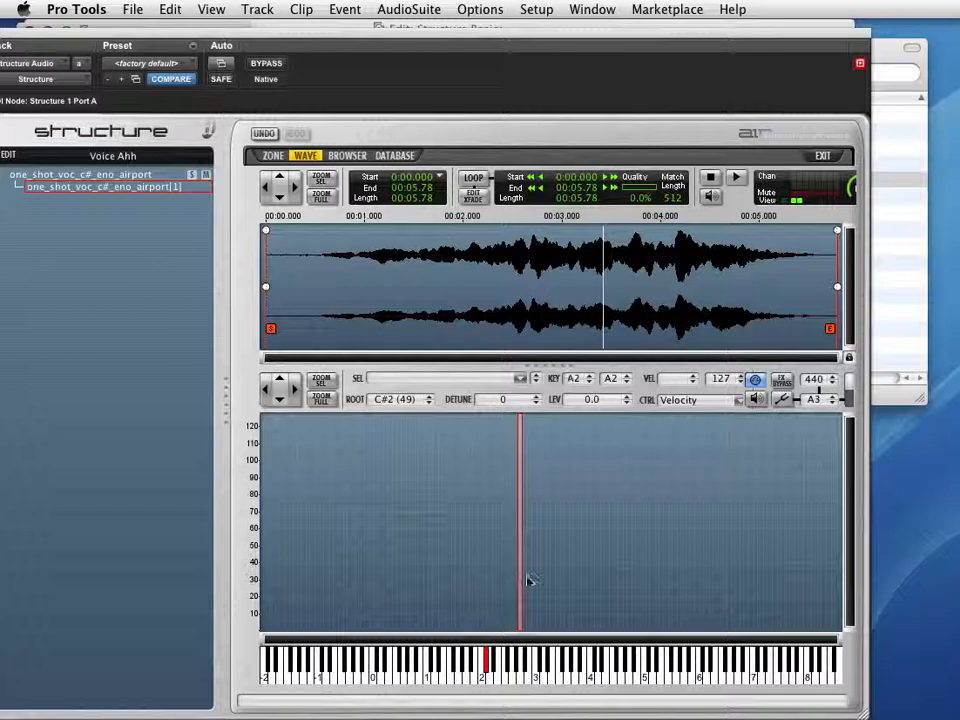
pyautogui.moveTo(519, 578); pyautogui.dragTo(484, 577)
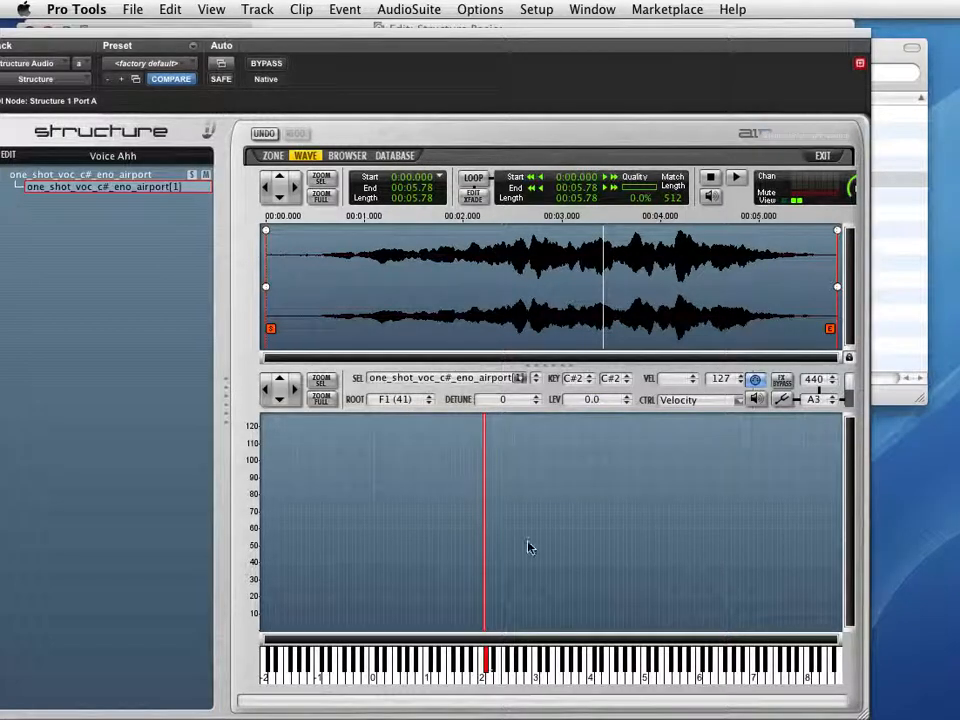
pyautogui.click(429, 398)
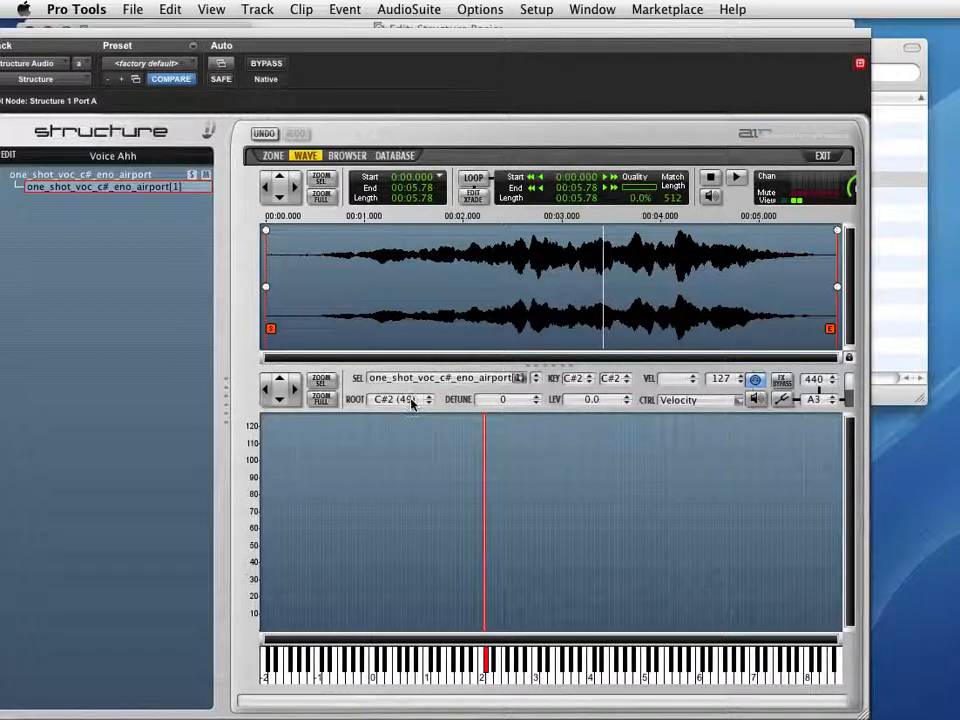
# Lower the low limit of the voice sample's key zone to D0.
pyautogui.click(589, 383)
pyautogui.click(589, 383)
pyautogui.click(589, 383)
pyautogui.click(589, 384)
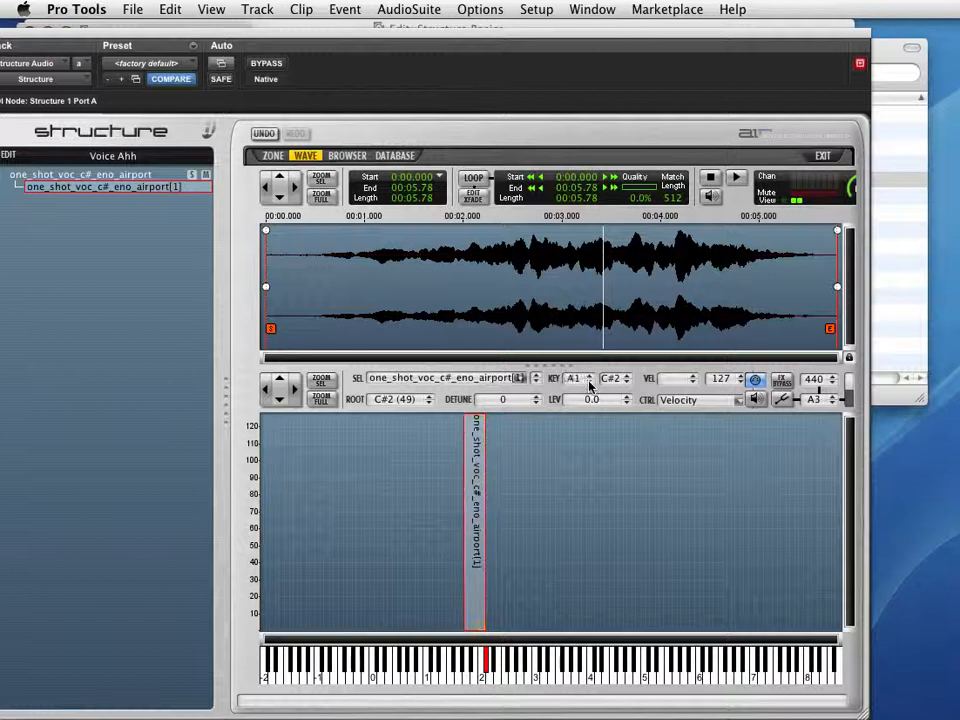
pyautogui.click(589, 385)
pyautogui.click(589, 385)
pyautogui.click(589, 385)
pyautogui.click(589, 385)
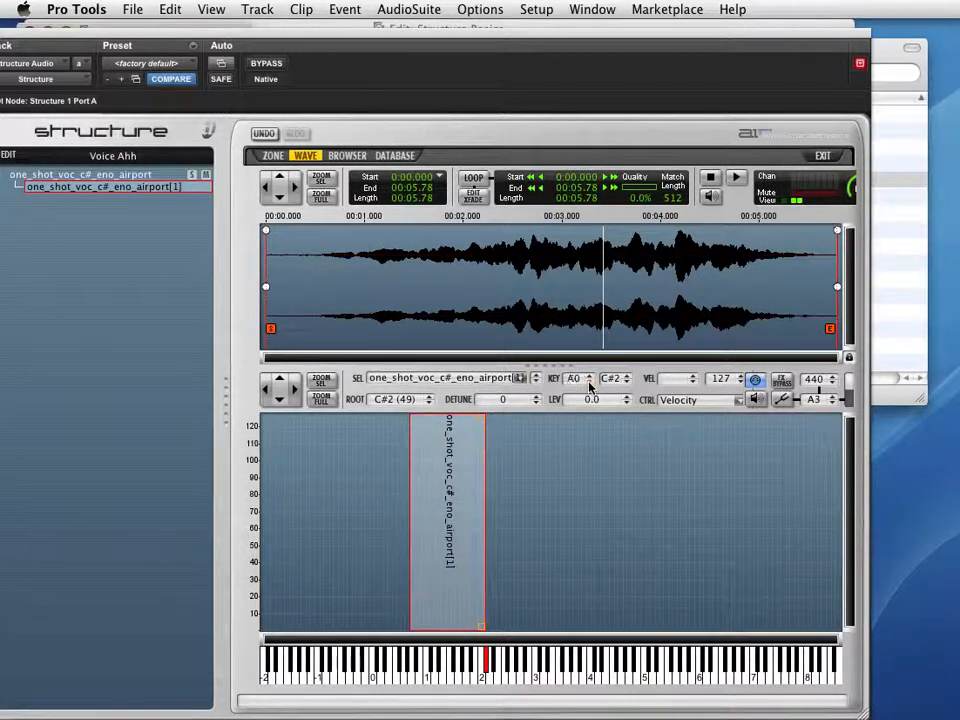
pyautogui.click(589, 385)
pyautogui.click(589, 385)
pyautogui.click(589, 385)
pyautogui.click(589, 385)
pyautogui.click(589, 385)
pyautogui.click(589, 385)
pyautogui.click(589, 385)
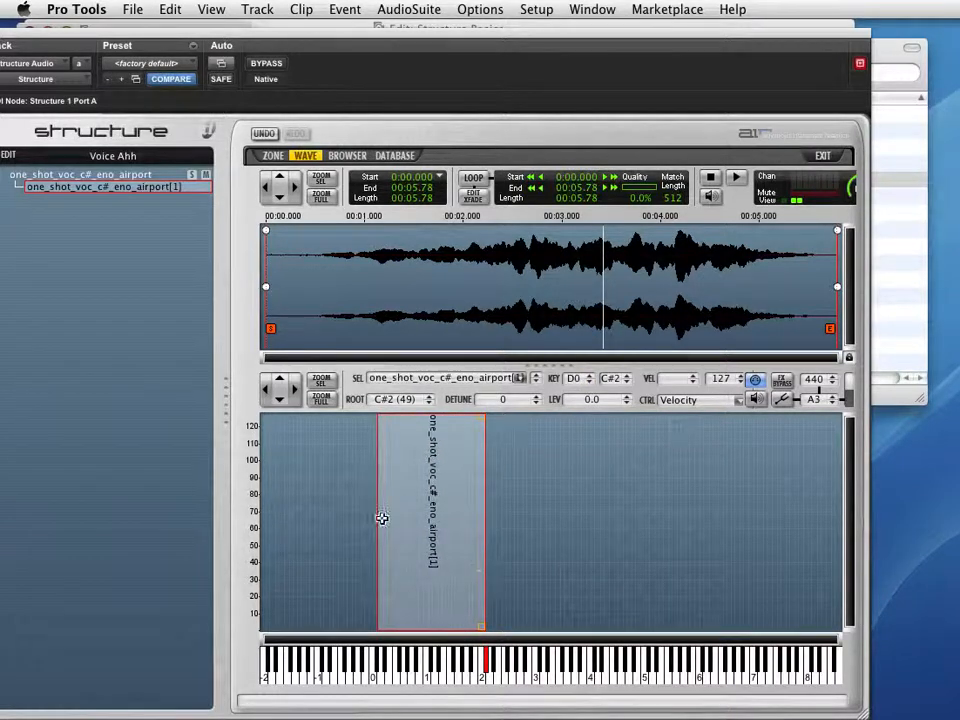
# Stretch the voice sample's key zone across the full range from C-2 to G8 and audition it on several keys.
pyautogui.moveTo(379, 520); pyautogui.dragTo(225, 514)
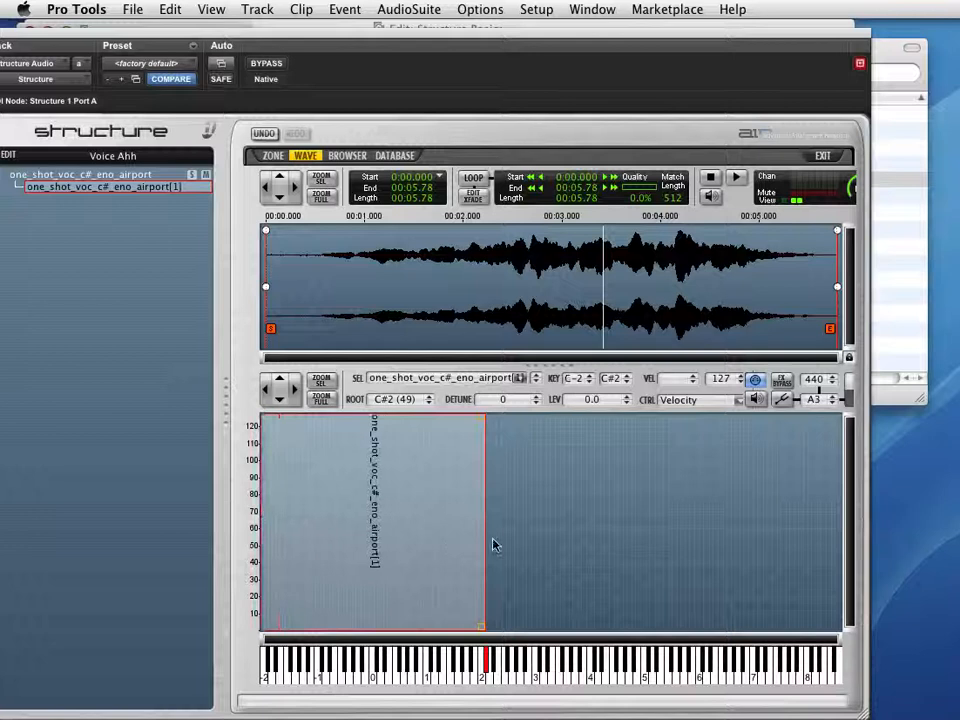
pyautogui.moveTo(484, 540); pyautogui.dragTo(836, 540)
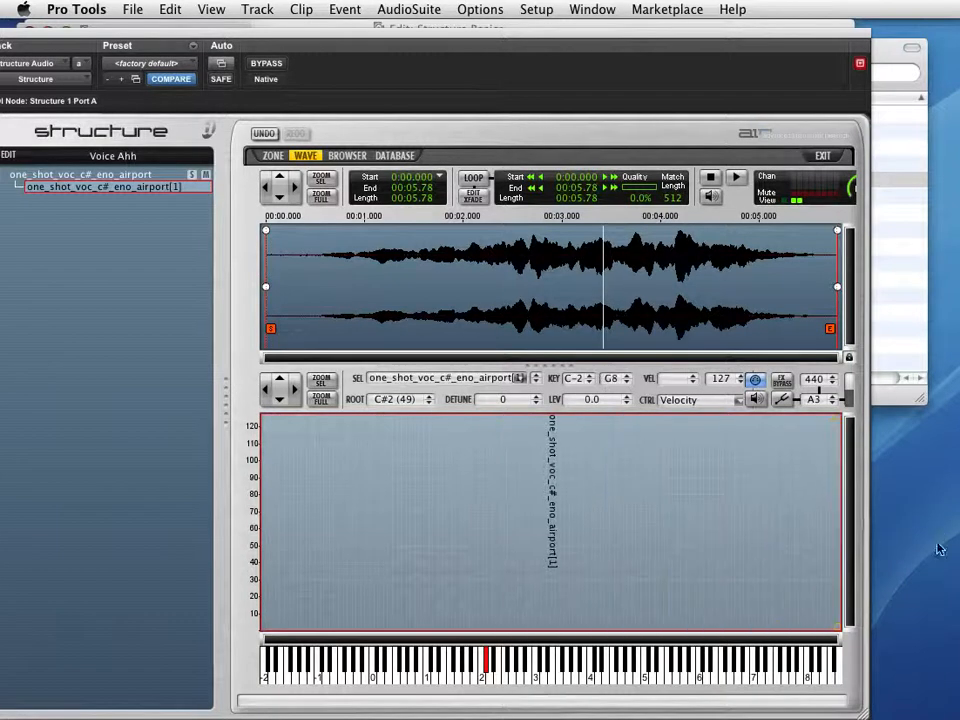
pyautogui.click(493, 665)
pyautogui.click(510, 670)
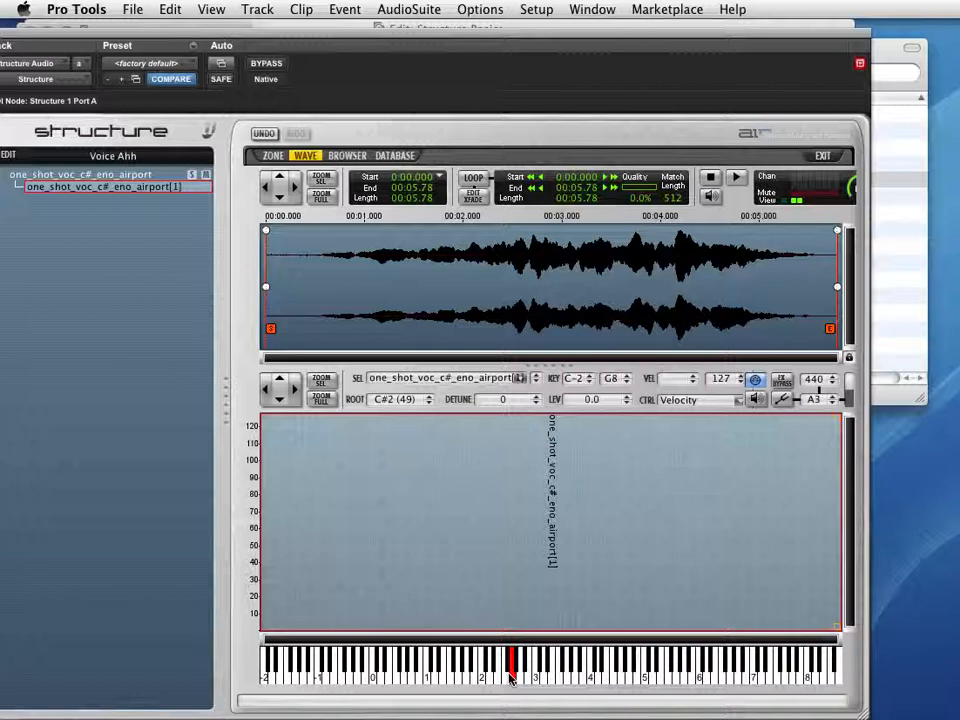
pyautogui.click(465, 668)
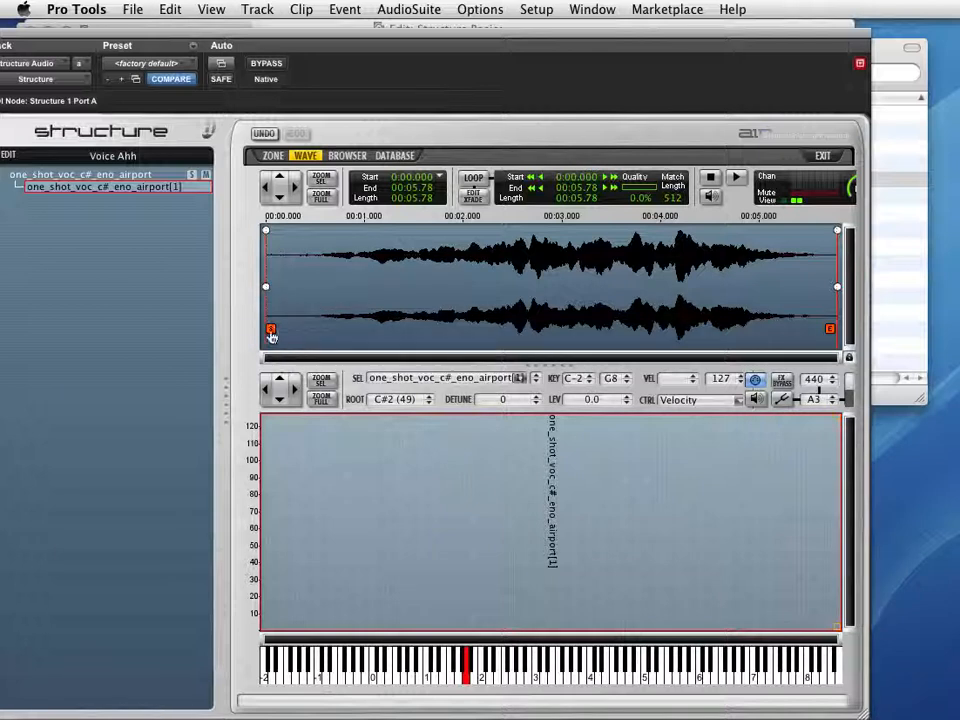
# Trim the voice sample's start point to about 1.05 s and audition the trimmed sound on several keys.
pyautogui.moveTo(270, 333); pyautogui.dragTo(375, 333)
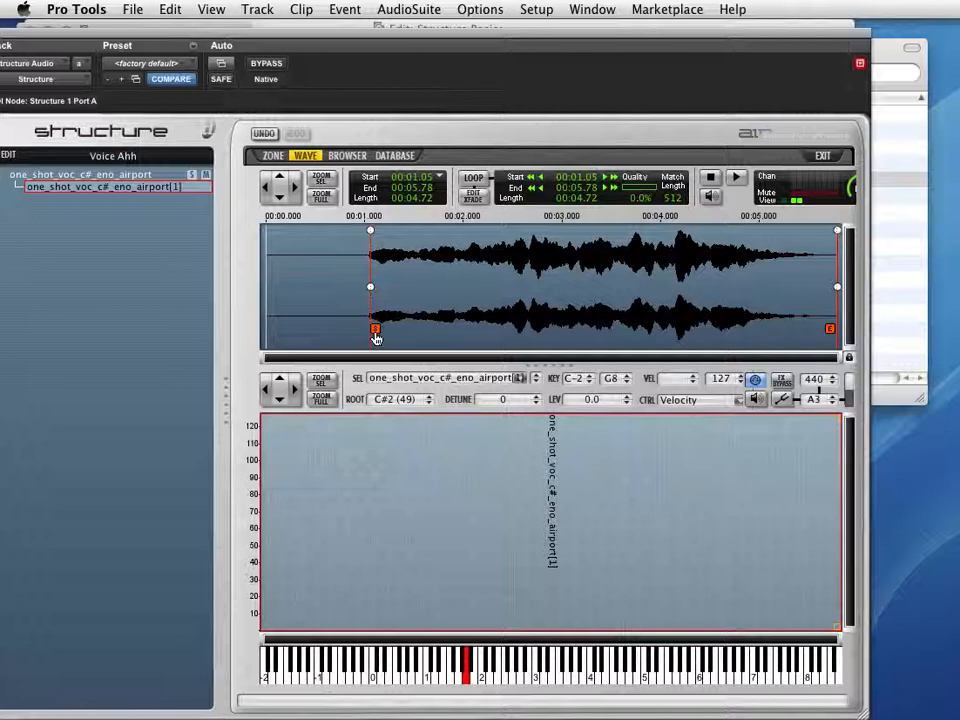
pyautogui.click(473, 667)
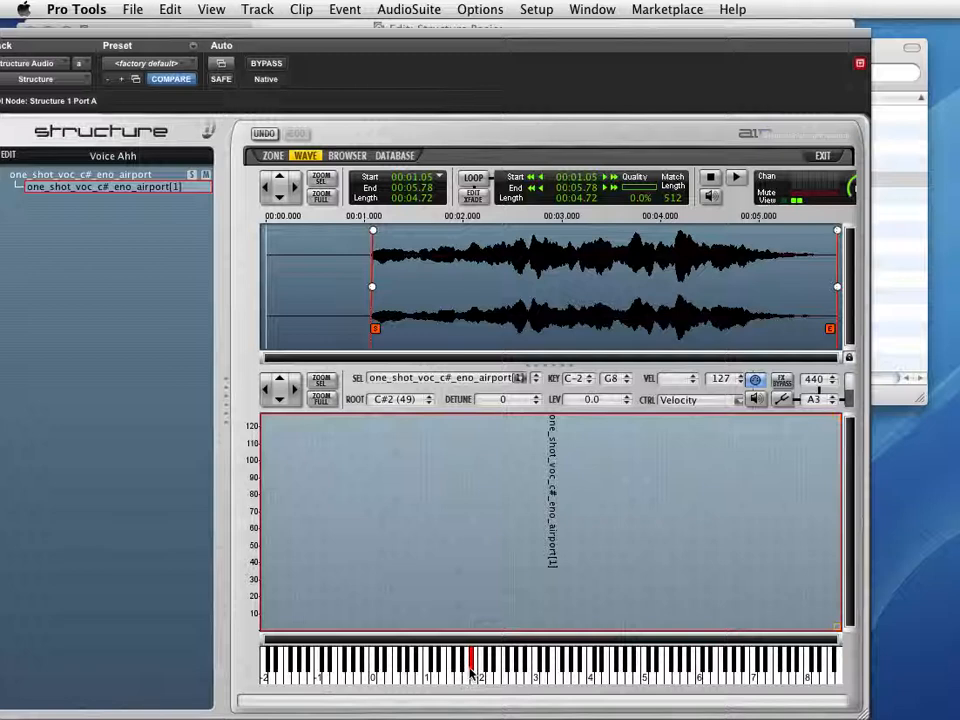
pyautogui.click(543, 678)
pyautogui.click(491, 679)
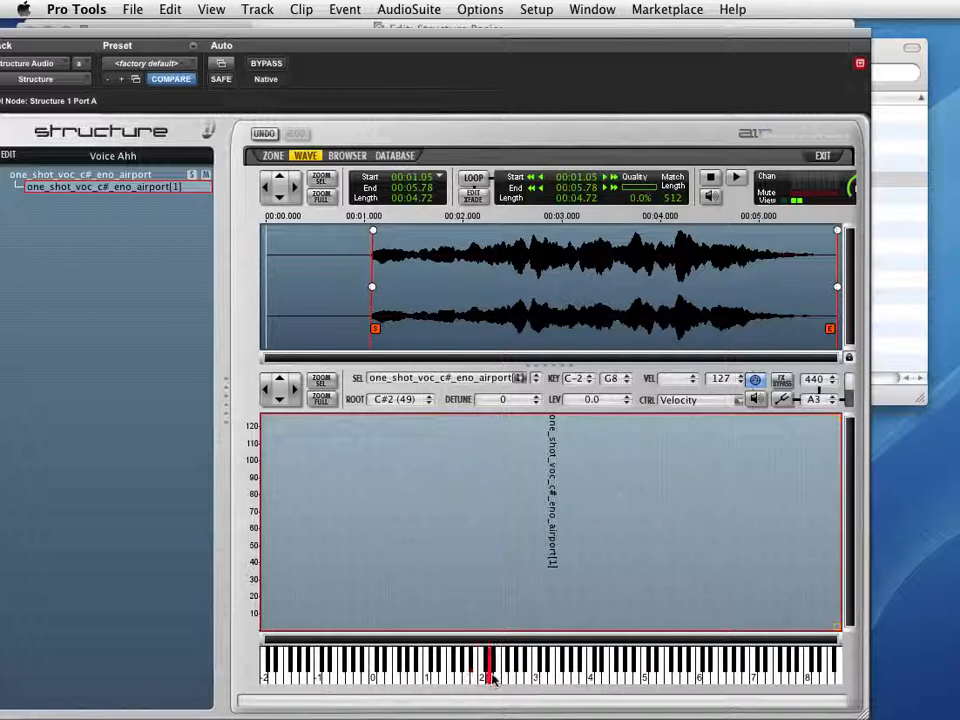
# Play test notes on the MidiKeys virtual keyboard, put it away, and audition the voice sample across Structure's own keyboard.
pyautogui.moveTo(412, 719); pyautogui.dragTo(416, 597)
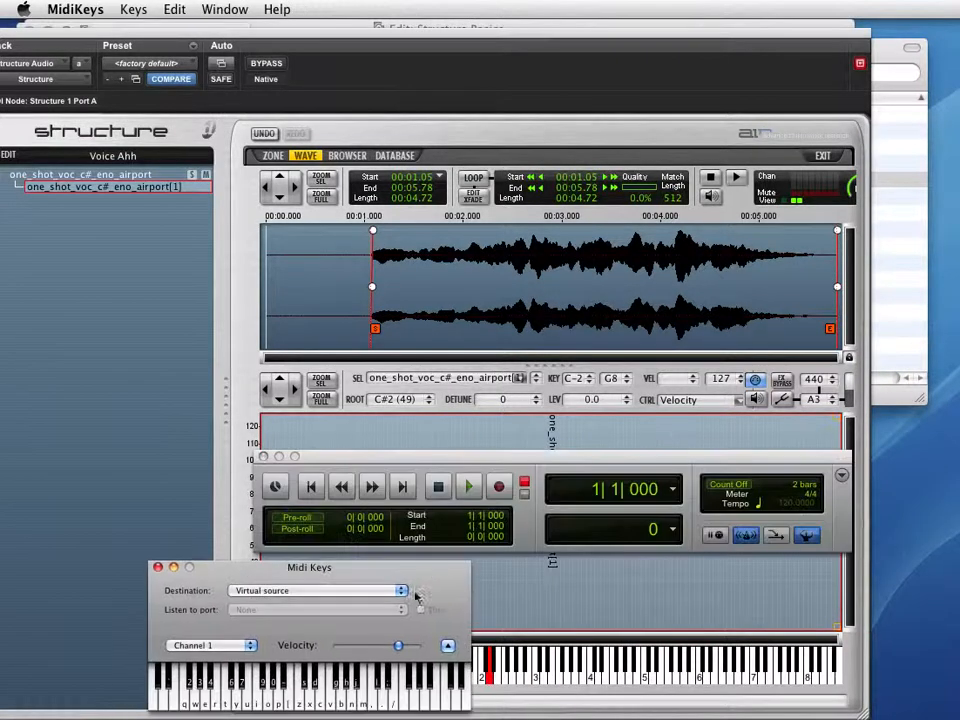
pyautogui.click(298, 698)
pyautogui.click(333, 698)
pyautogui.moveTo(353, 576); pyautogui.dragTo(354, 719)
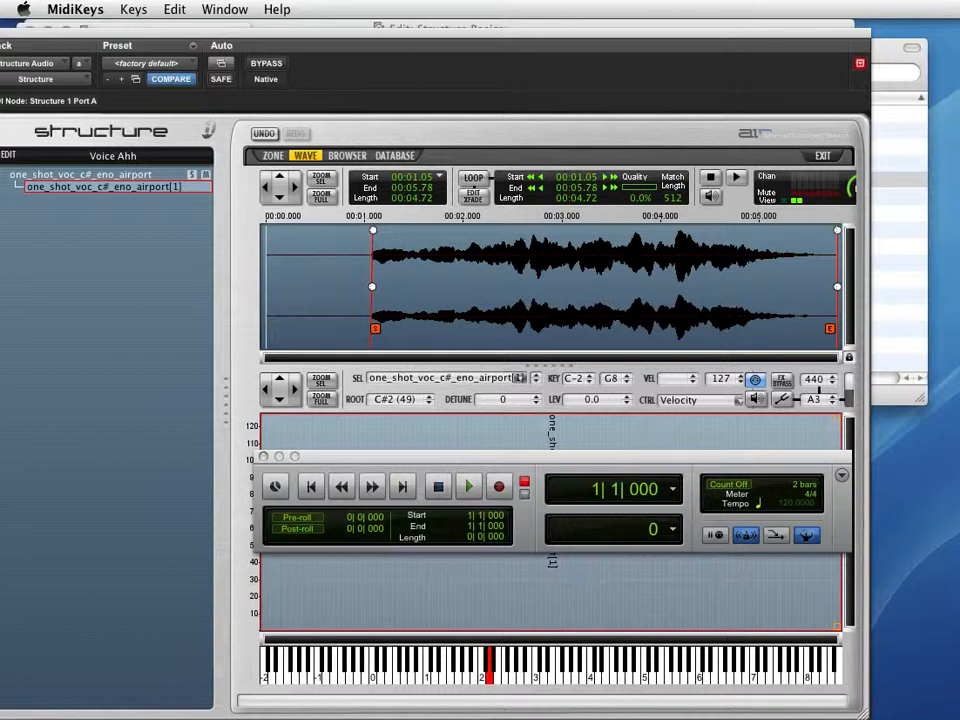
pyautogui.click(541, 676)
pyautogui.click(643, 673)
pyautogui.click(547, 674)
pyautogui.click(482, 677)
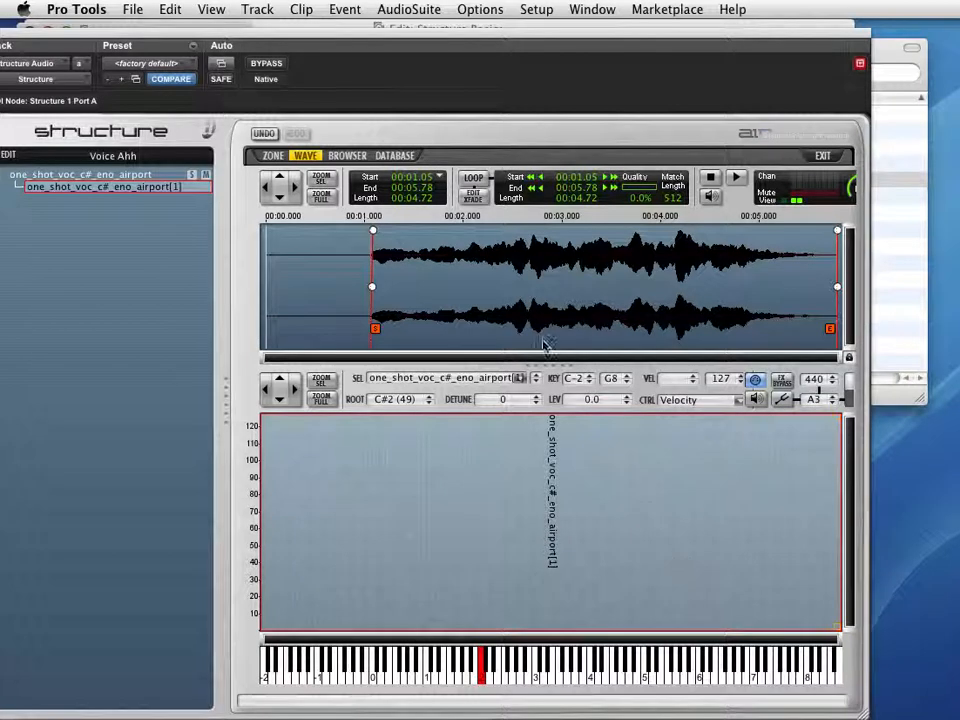
# Leave the Voice Ahh editor and open the Drums patch for editing, positioning the Structure window so the clips list is accessible.
pyautogui.click(822, 155)
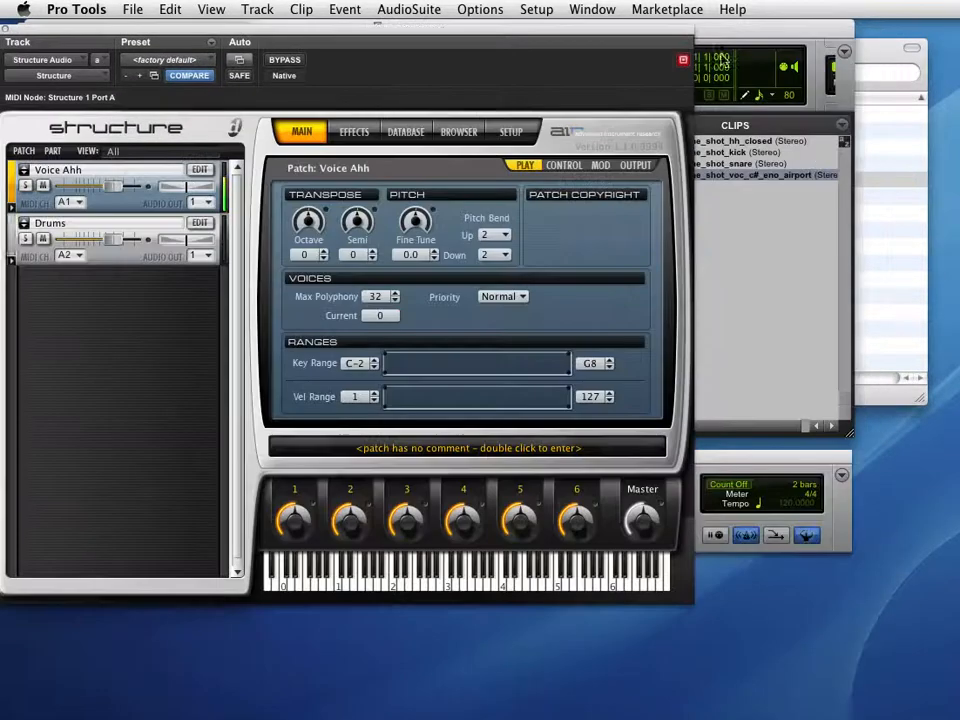
pyautogui.moveTo(451, 32); pyautogui.dragTo(462, 29)
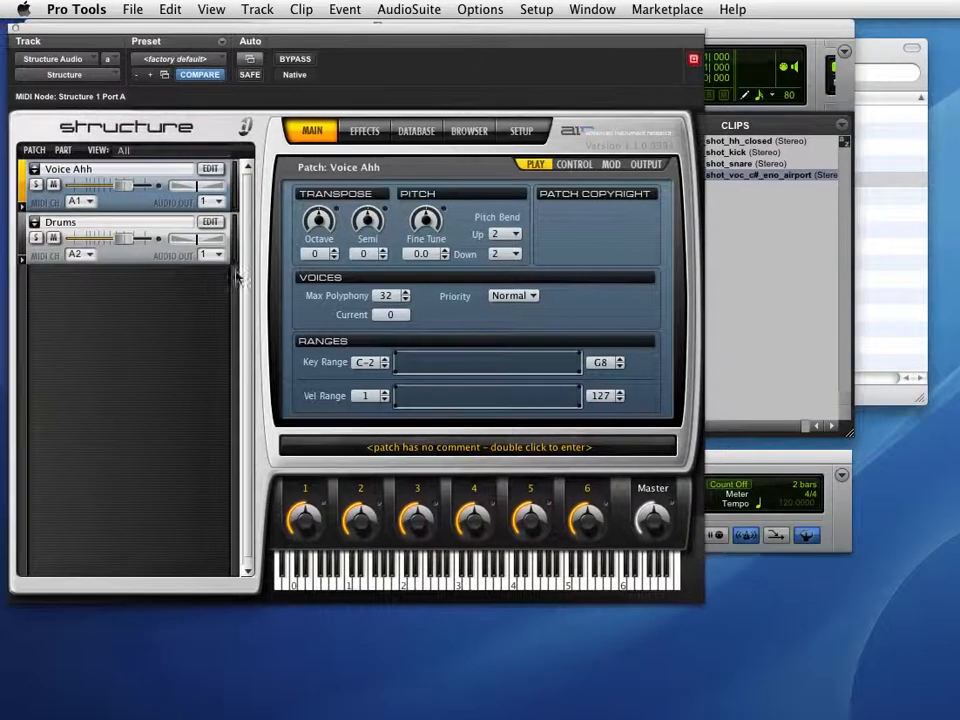
pyautogui.click(220, 219)
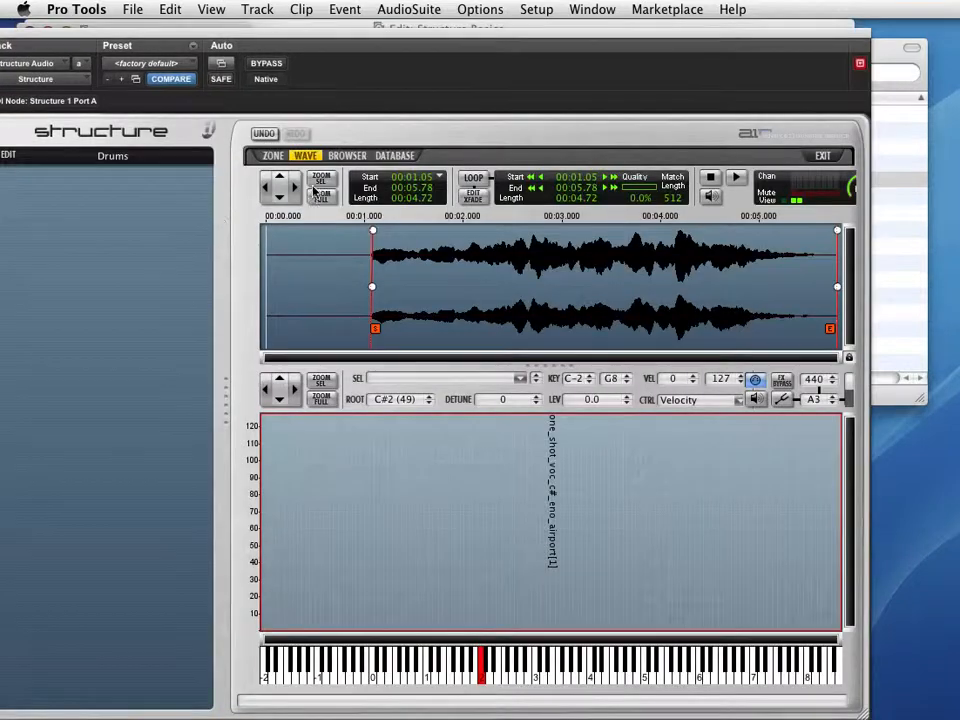
pyautogui.moveTo(313, 38); pyautogui.dragTo(364, 28)
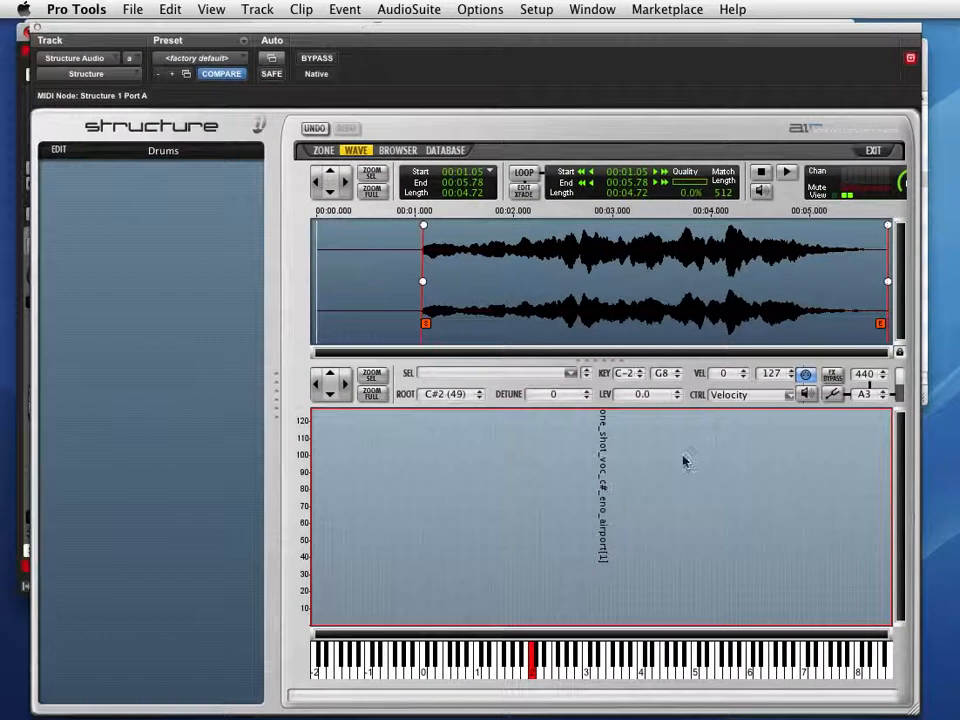
pyautogui.moveTo(741, 27); pyautogui.dragTo(932, 226)
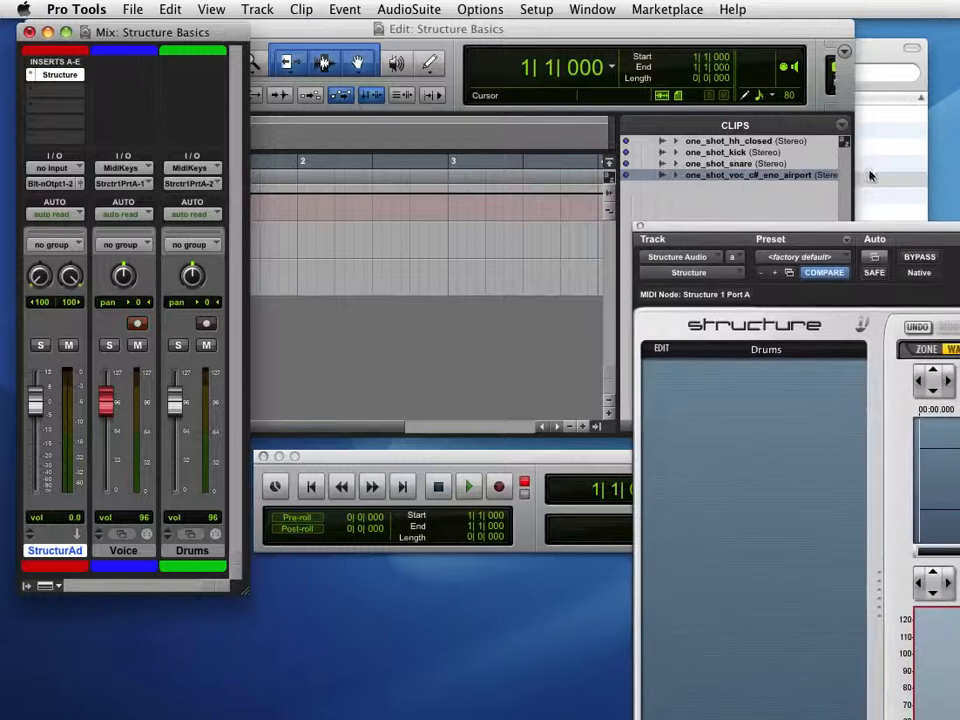
# Import the one_shot_hh_closed clip into the Drums patch as a new part, mapped chromatically from C2 (48).
pyautogui.click(750, 145)
pyautogui.click(750, 142)
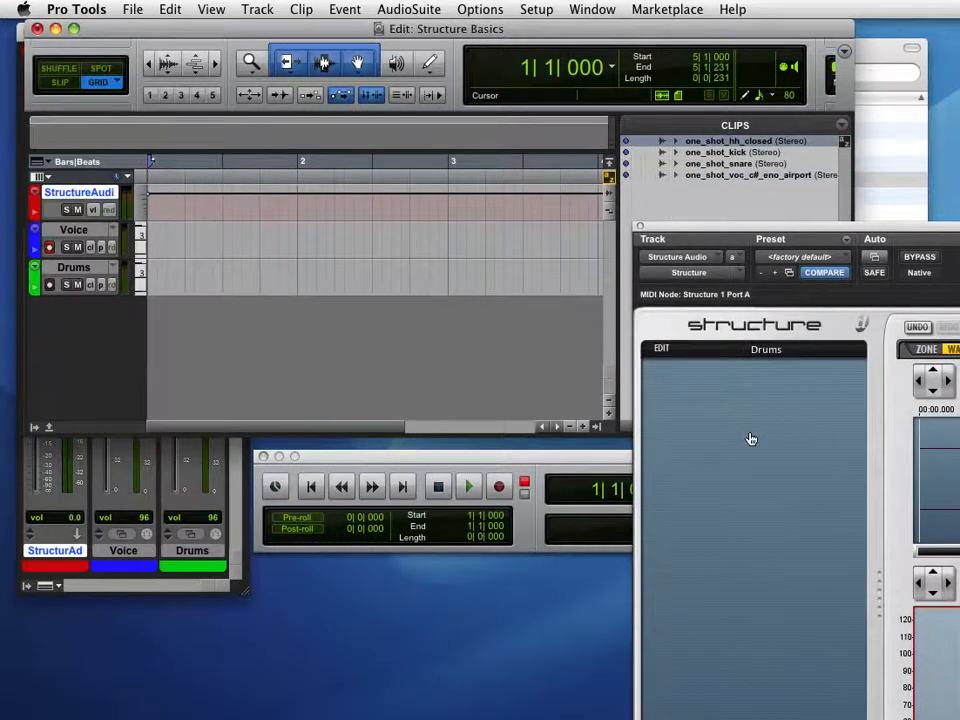
pyautogui.moveTo(752, 445); pyautogui.dragTo(745, 417)
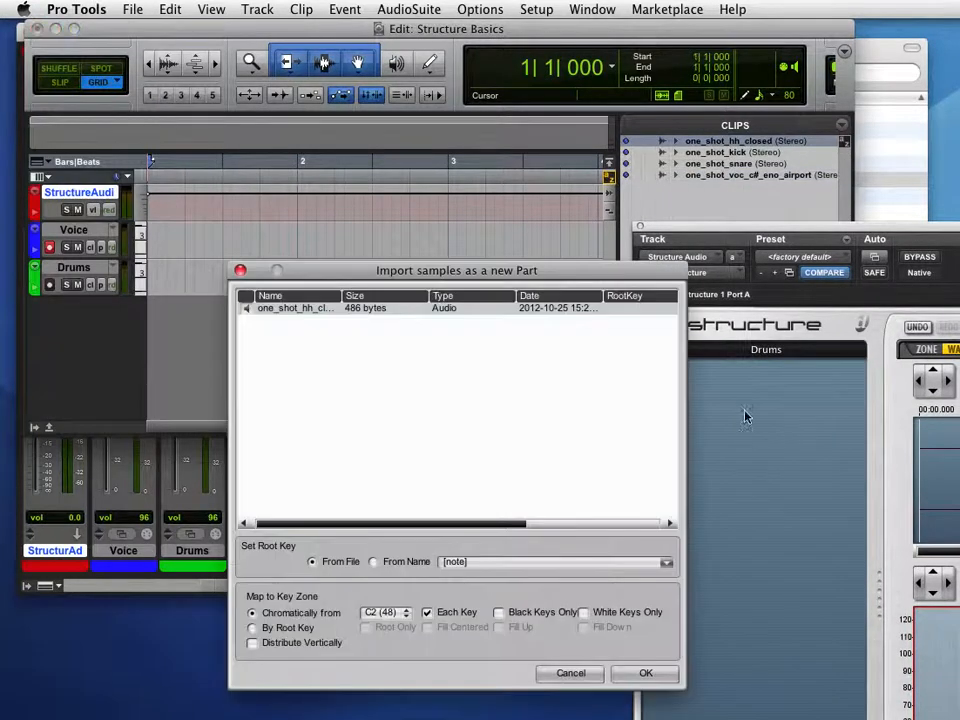
pyautogui.click(645, 673)
# Import the one_shot_kick and one_shot_snare clips into the Drums patch as separate new parts, keeping the default import mapping.
pyautogui.moveTo(714, 158); pyautogui.dragTo(718, 465)
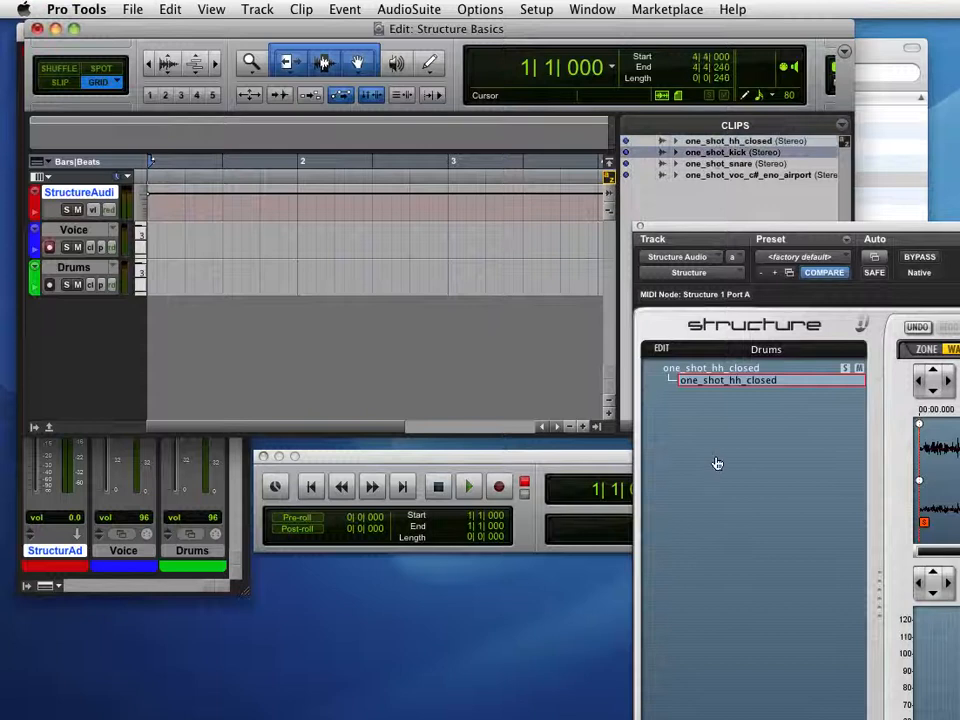
pyautogui.click(644, 673)
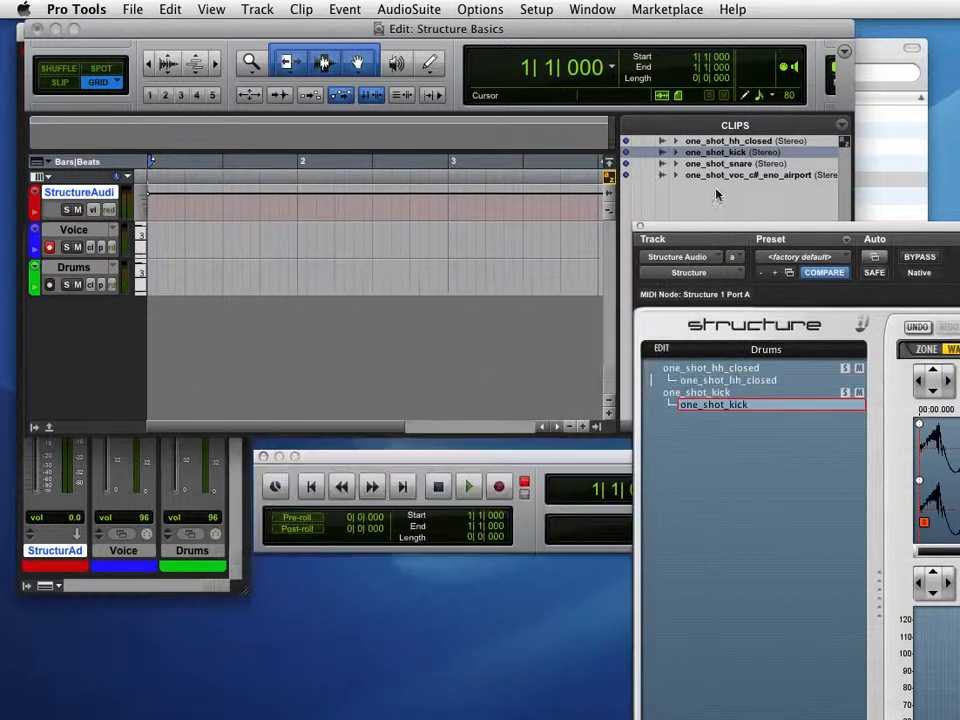
pyautogui.moveTo(716, 163); pyautogui.dragTo(731, 466)
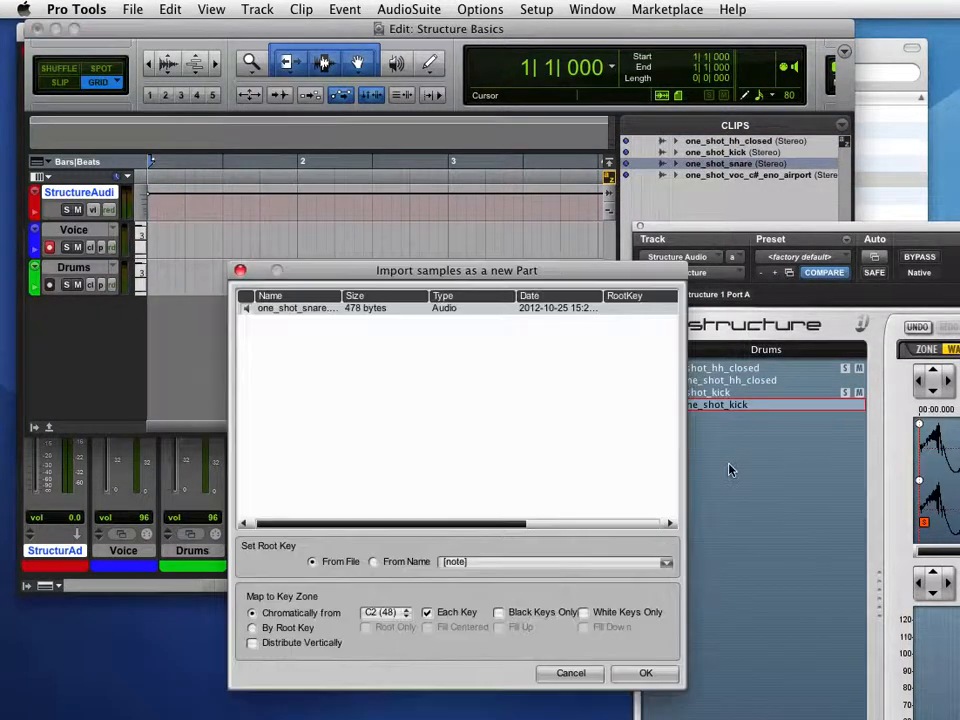
pyautogui.click(645, 673)
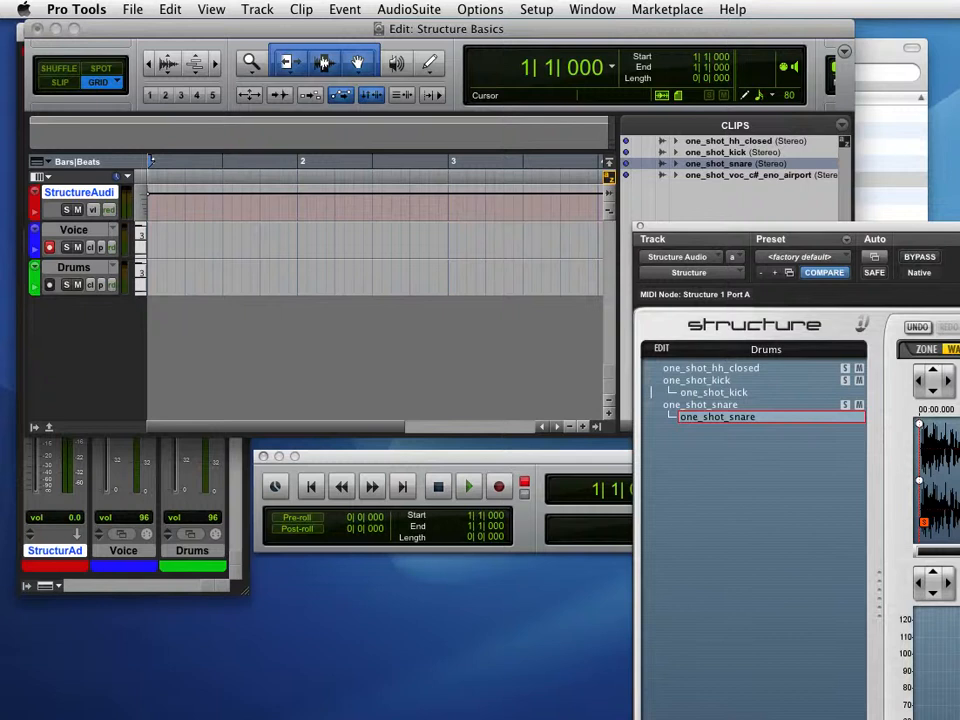
# Bring the Structure editor back into view, inspect the kick and snare samples, and audition the snare.
pyautogui.moveTo(958, 227); pyautogui.dragTo(441, 72)
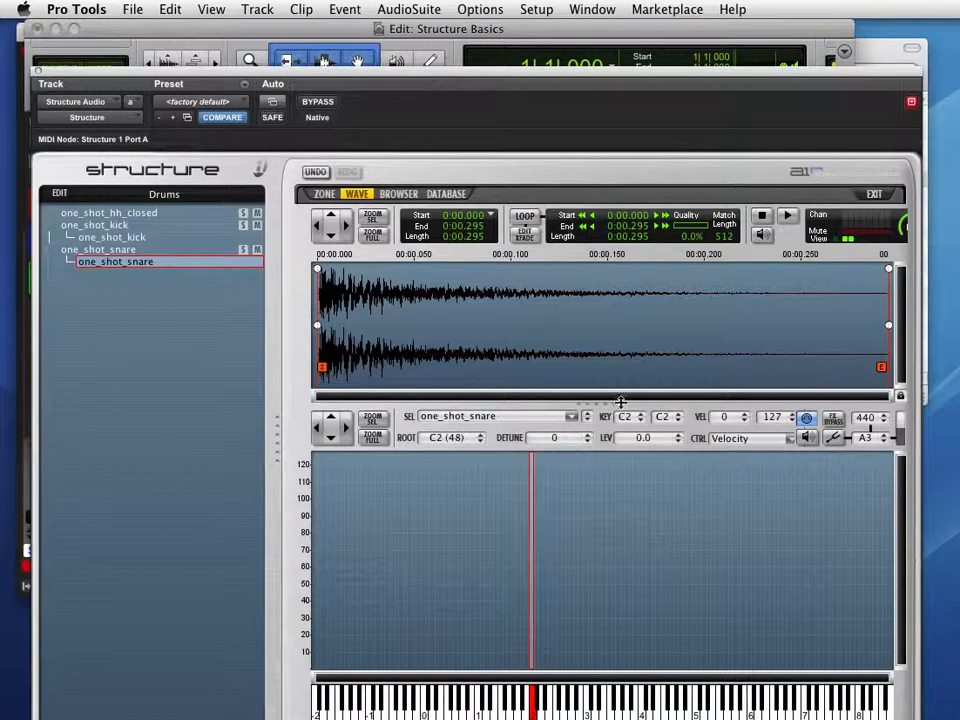
pyautogui.click(115, 237)
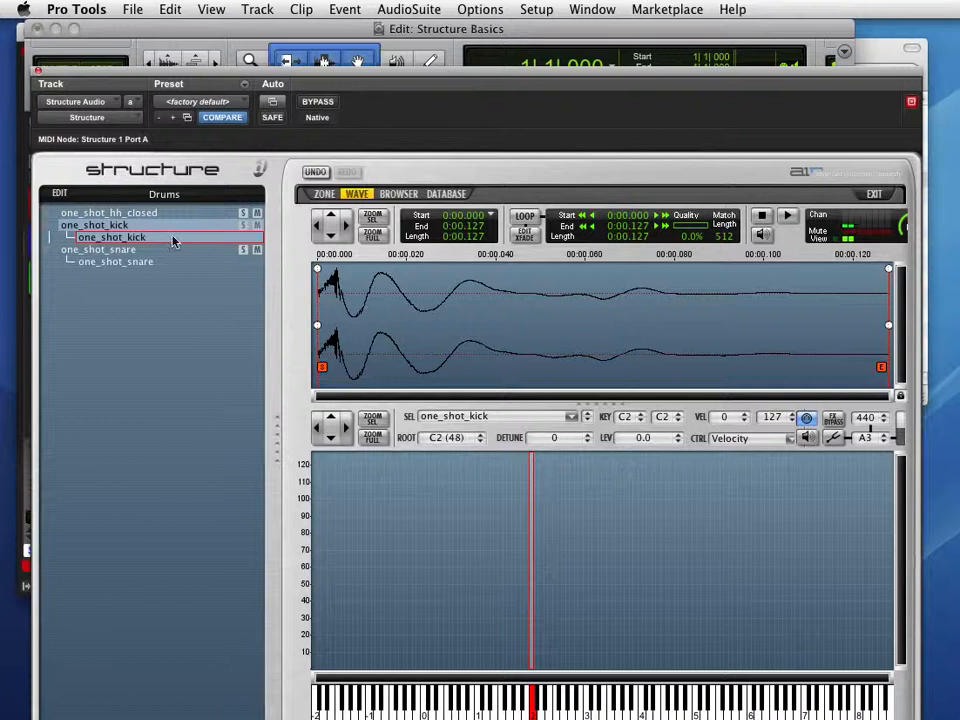
pyautogui.click(146, 261)
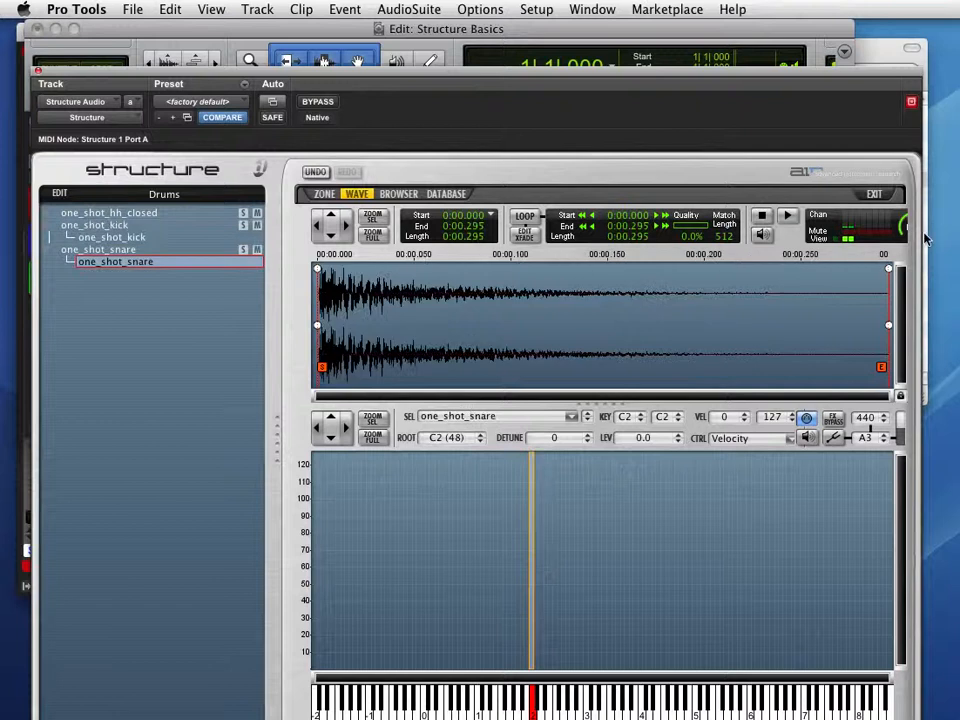
pyautogui.click(789, 217)
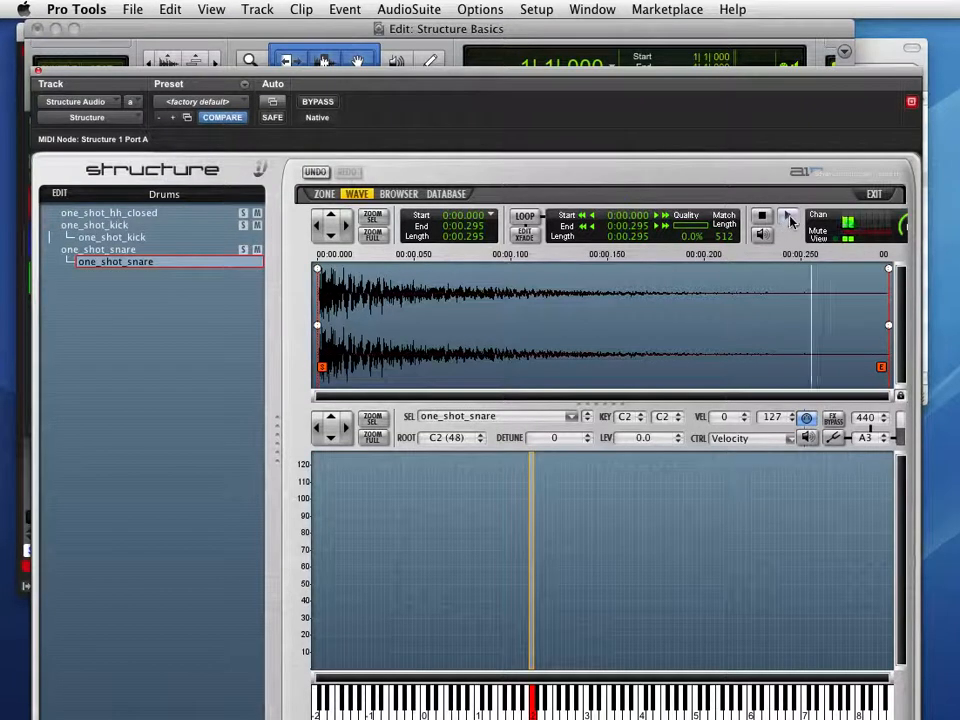
# Move the snare's key zone together with its root key to E1 (40) and play that key to test it.
pyautogui.click(529, 592)
pyautogui.moveTo(529, 592); pyautogui.dragTo(590, 595)
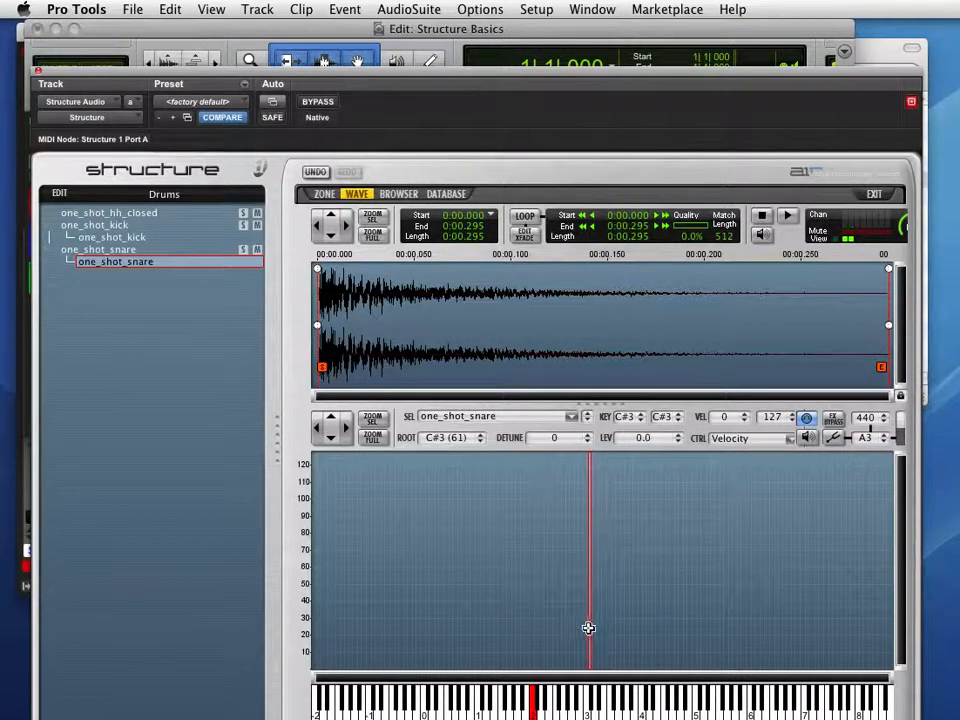
pyautogui.moveTo(589, 628); pyautogui.dragTo(495, 627)
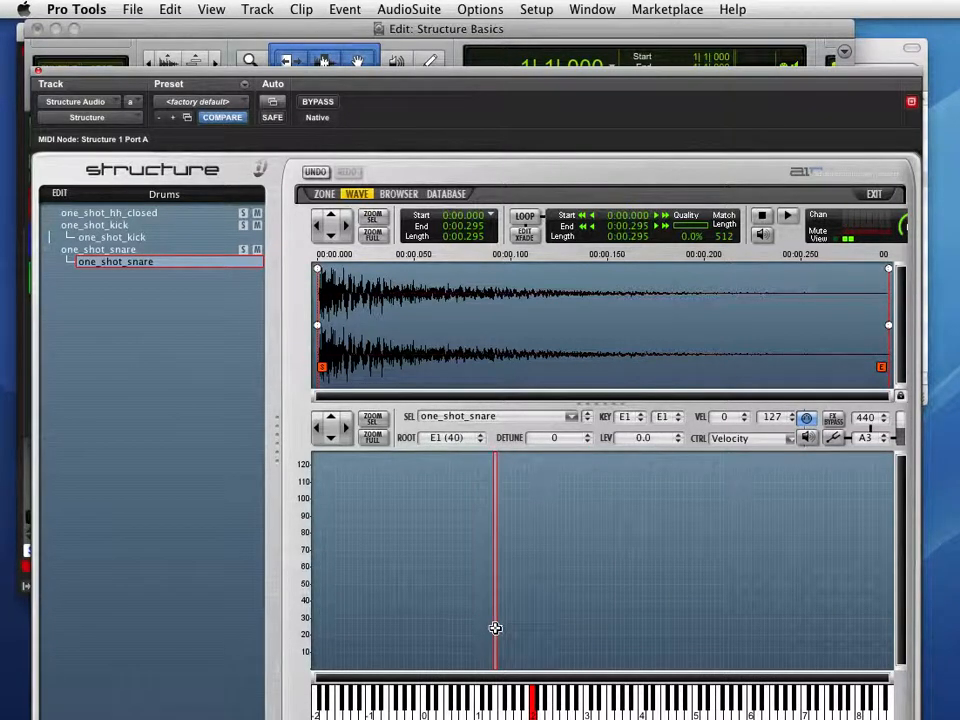
pyautogui.click(496, 711)
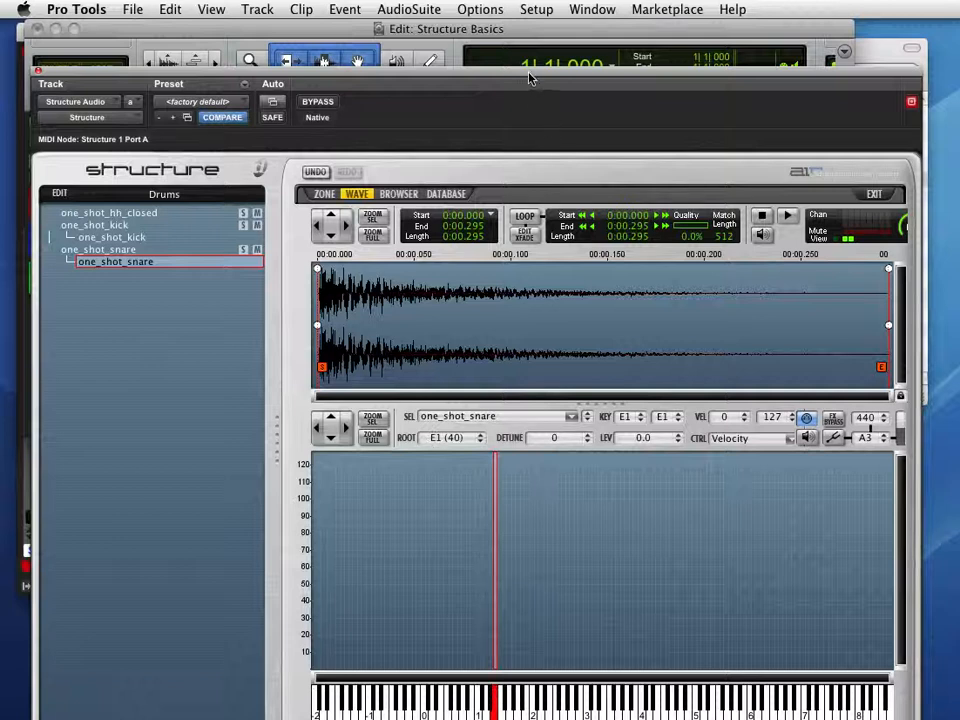
# Extend the upper limit of the snare's key zone to F#5 and audition it on a key above its root.
pyautogui.moveTo(531, 77); pyautogui.dragTo(531, 51)
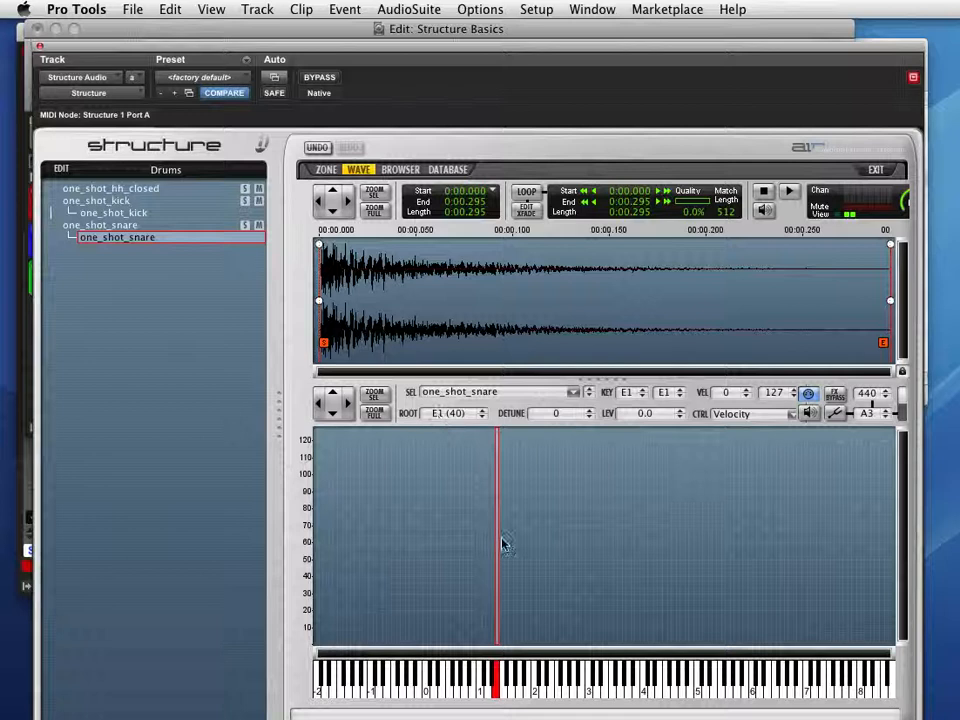
pyautogui.moveTo(497, 540)
pyautogui.mouseDown()
pyautogui.moveTo(574, 540)
pyautogui.moveTo(484, 540)
pyautogui.moveTo(497, 538)
pyautogui.mouseUp()
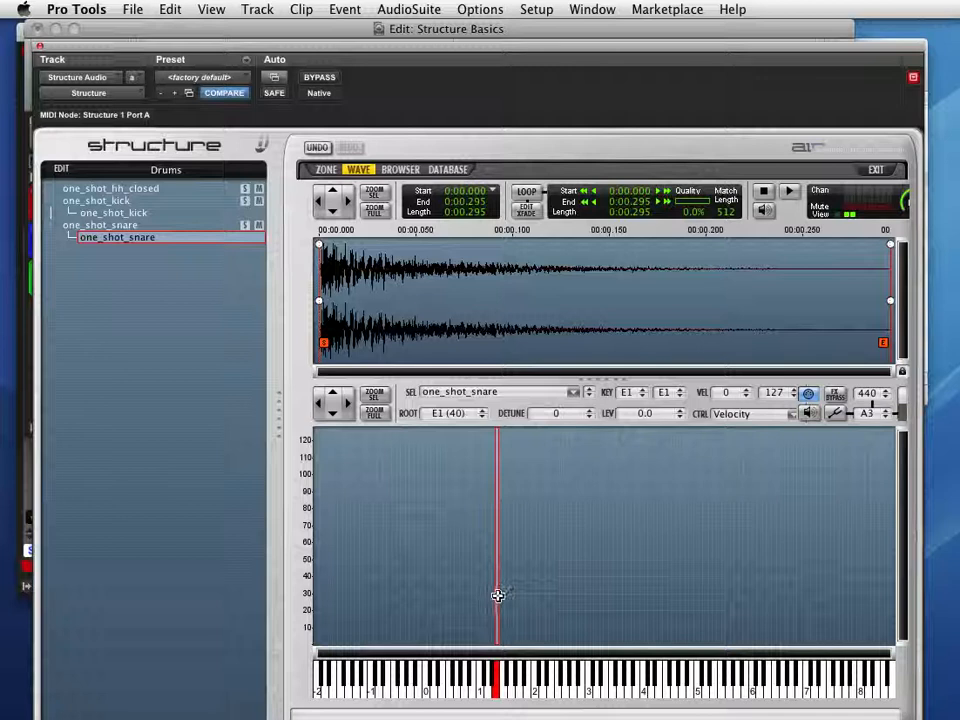
pyautogui.moveTo(500, 603); pyautogui.dragTo(722, 611)
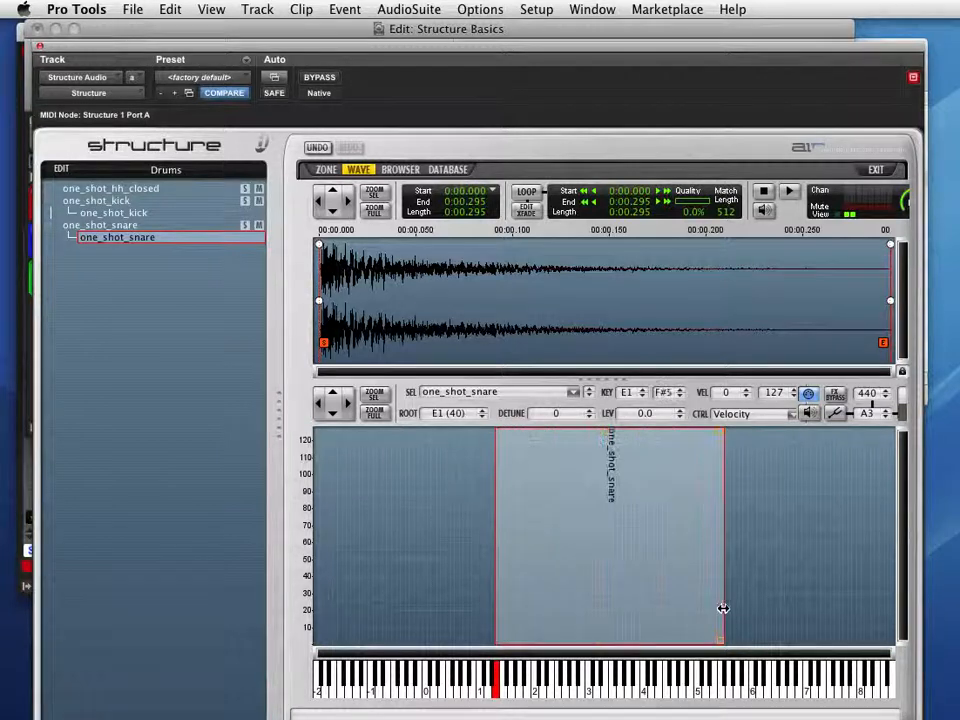
pyautogui.click(533, 690)
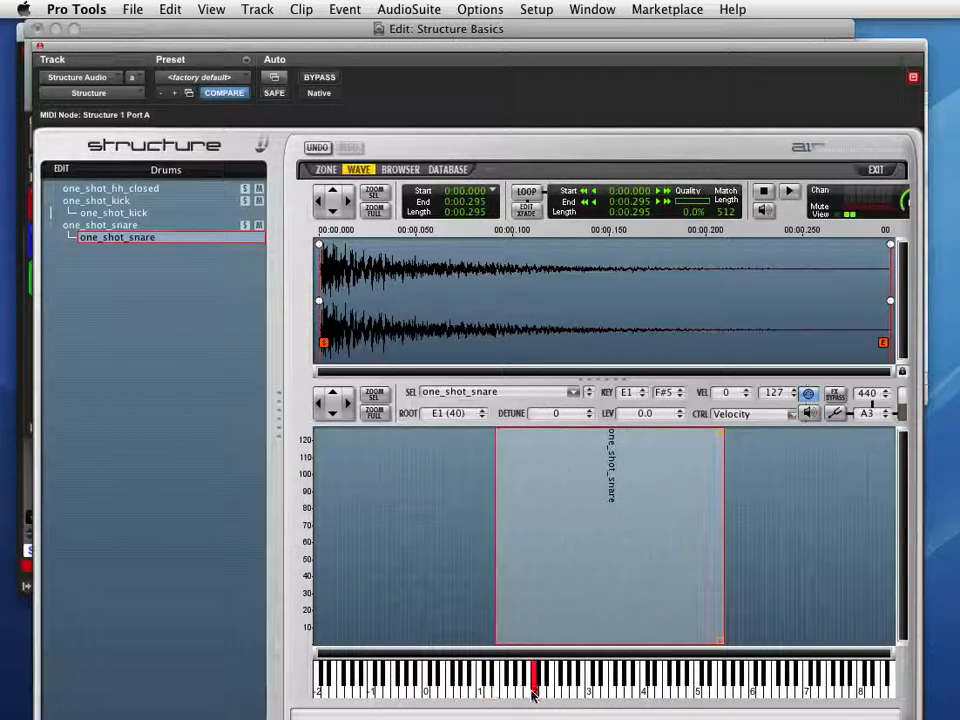
# Audition the snare across its extended key zone at different pitches and reduce the zone's upper limit to E1.
pyautogui.click(520, 690)
pyautogui.click(512, 690)
pyautogui.click(549, 695)
pyautogui.click(573, 694)
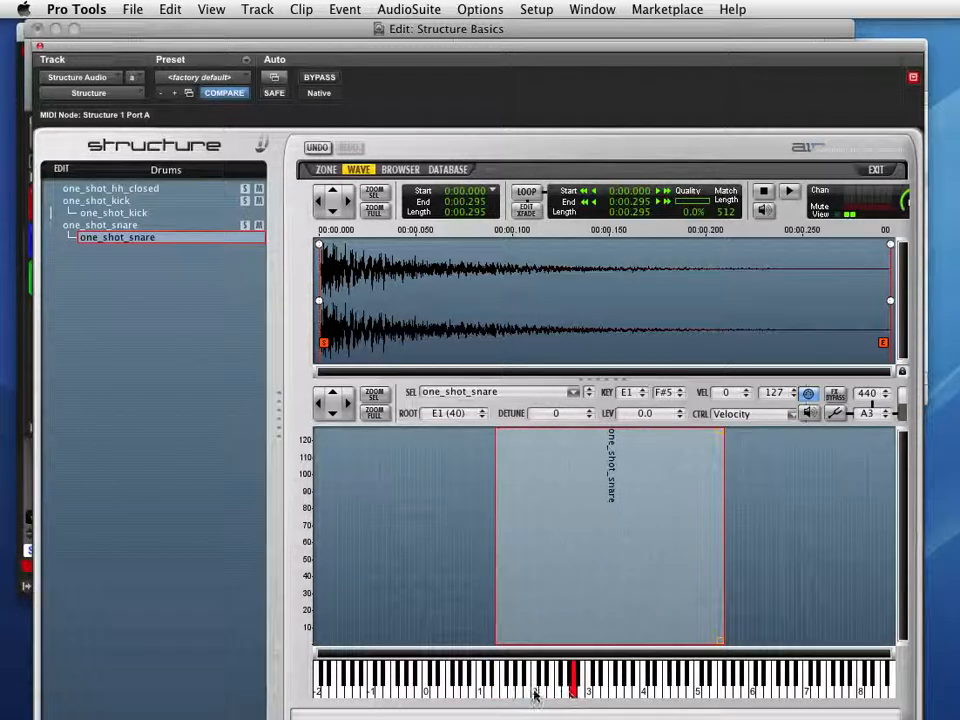
pyautogui.click(536, 694)
pyautogui.click(520, 691)
pyautogui.moveTo(722, 508); pyautogui.dragTo(497, 512)
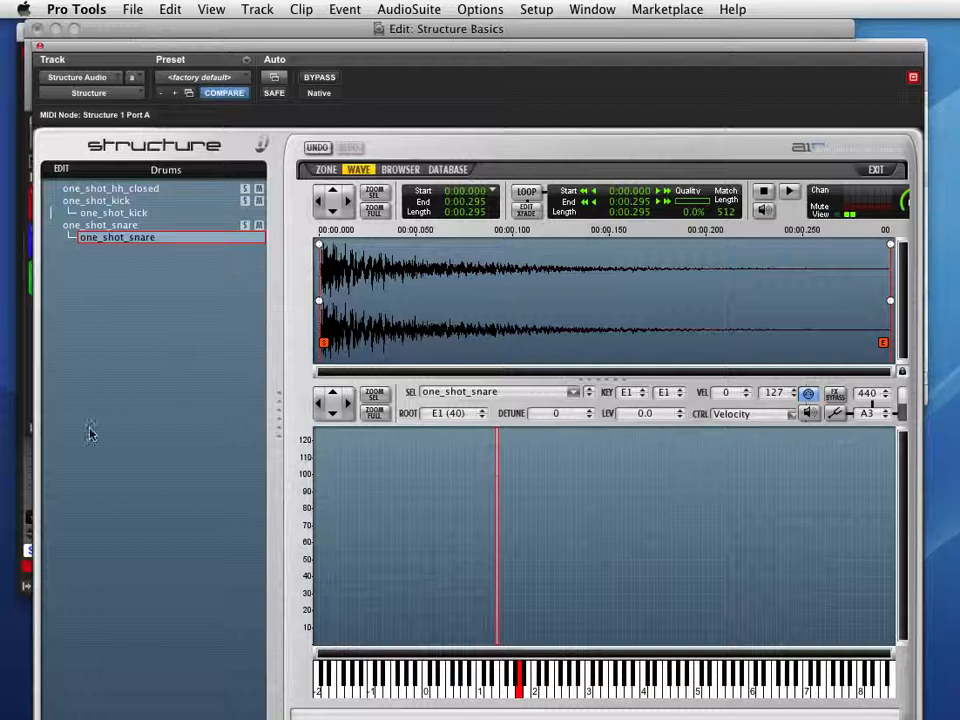
# Move the kick's key zone together with its root key to C1 (36) and play that key to test it.
pyautogui.click(100, 211)
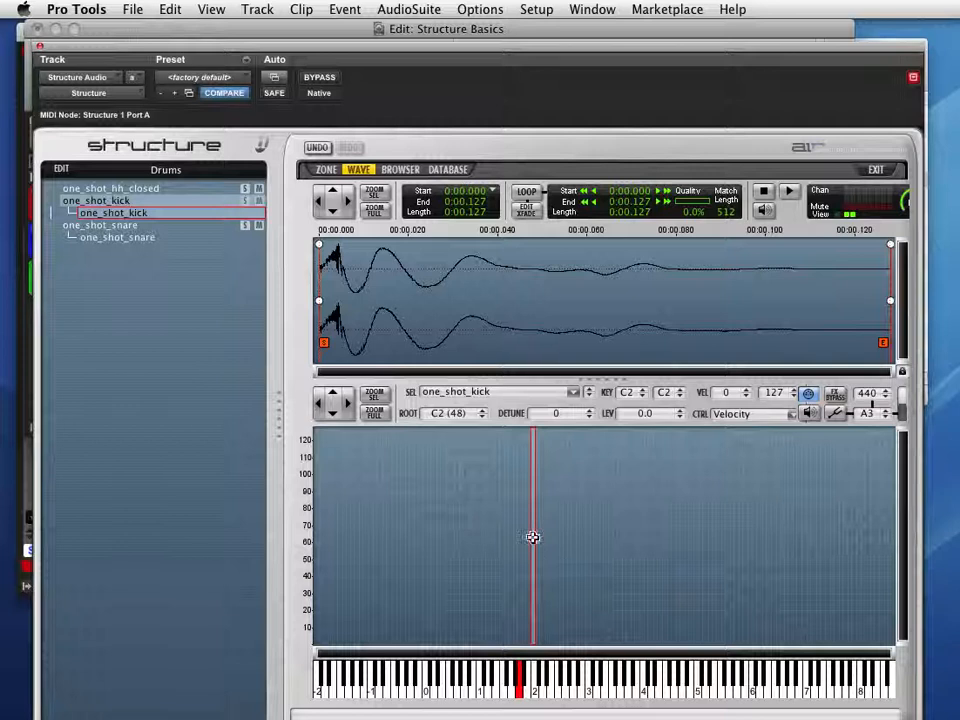
pyautogui.moveTo(533, 537); pyautogui.dragTo(478, 537)
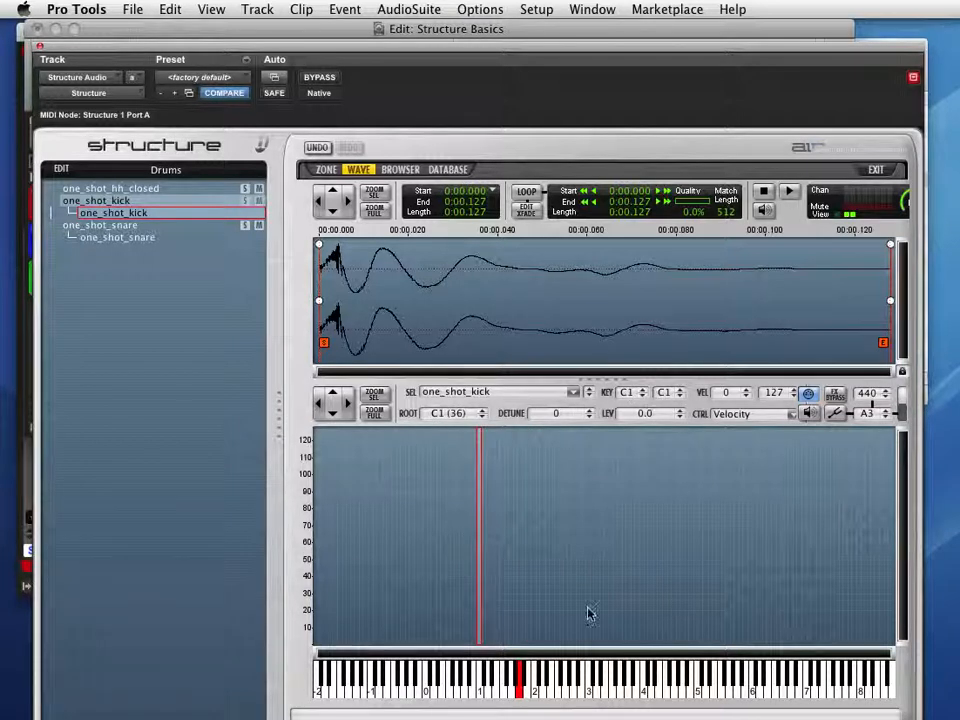
pyautogui.click(479, 694)
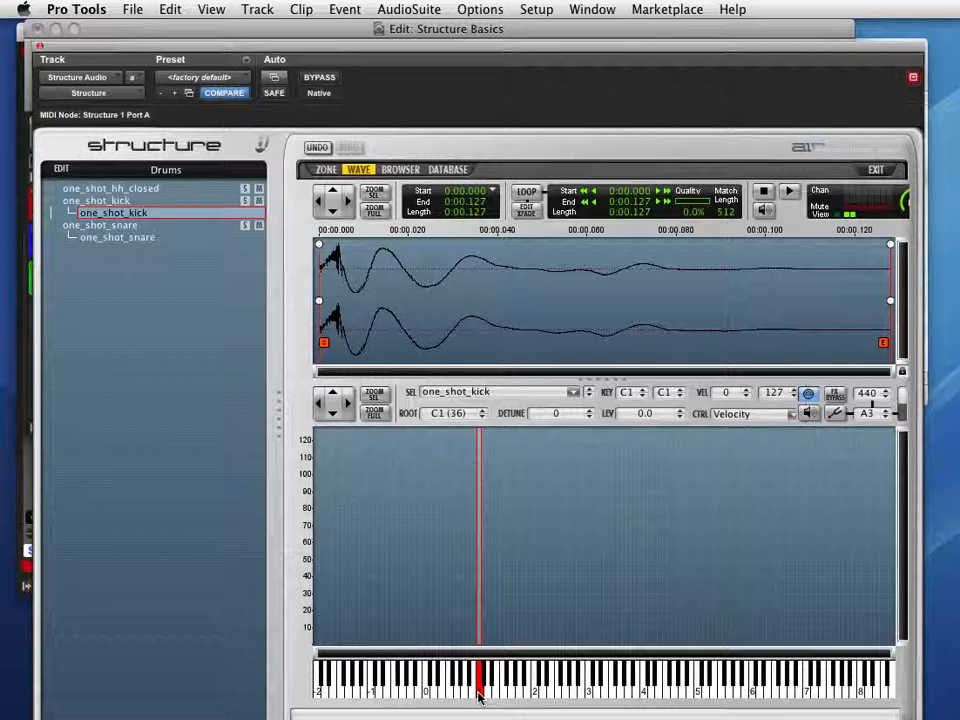
# Move the closed hi-hat's key zone together with its root key to F#1 (42) and play that key to test it.
pyautogui.click(122, 190)
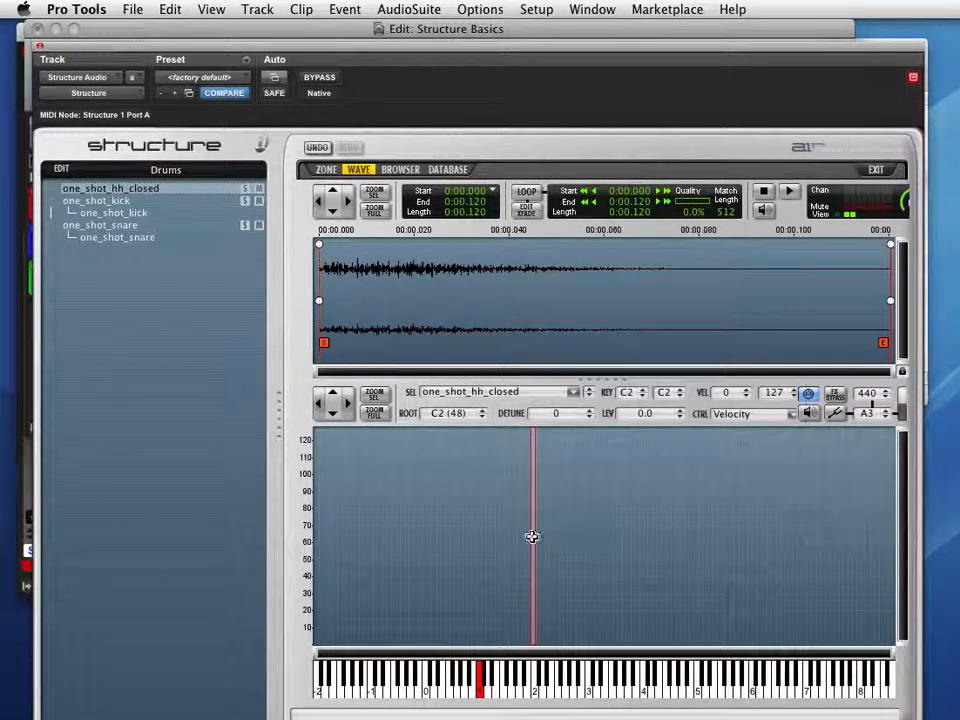
pyautogui.moveTo(532, 537); pyautogui.dragTo(505, 537)
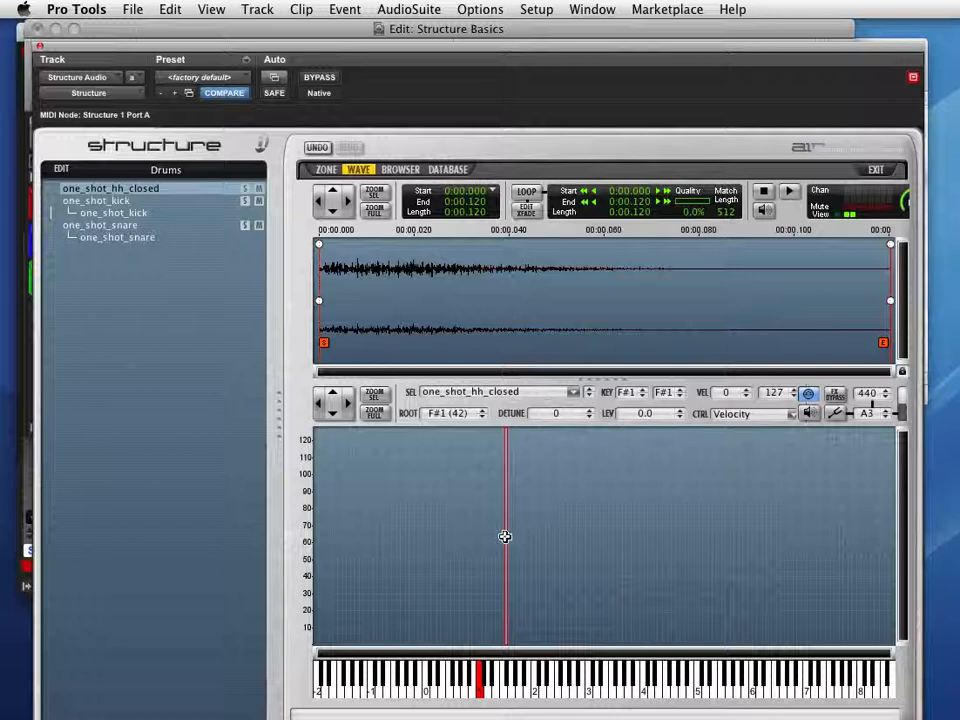
pyautogui.click(507, 675)
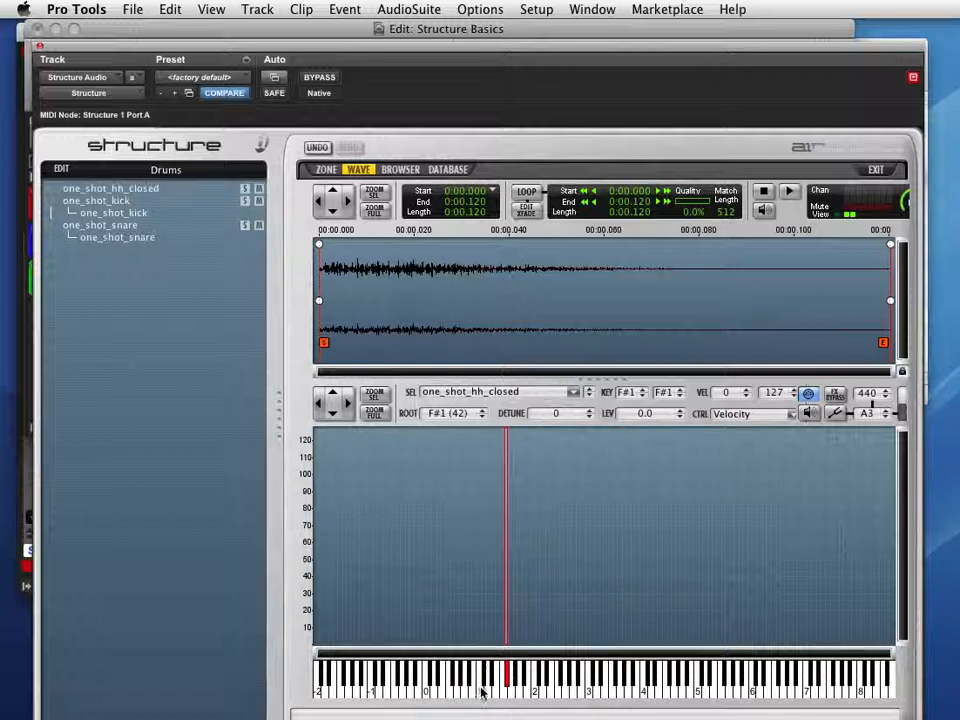
# Play C1 and E1 to compare kick and snare, and review the hi-hat, kick and snare samples in the Drums patch.
pyautogui.click(481, 692)
pyautogui.click(496, 695)
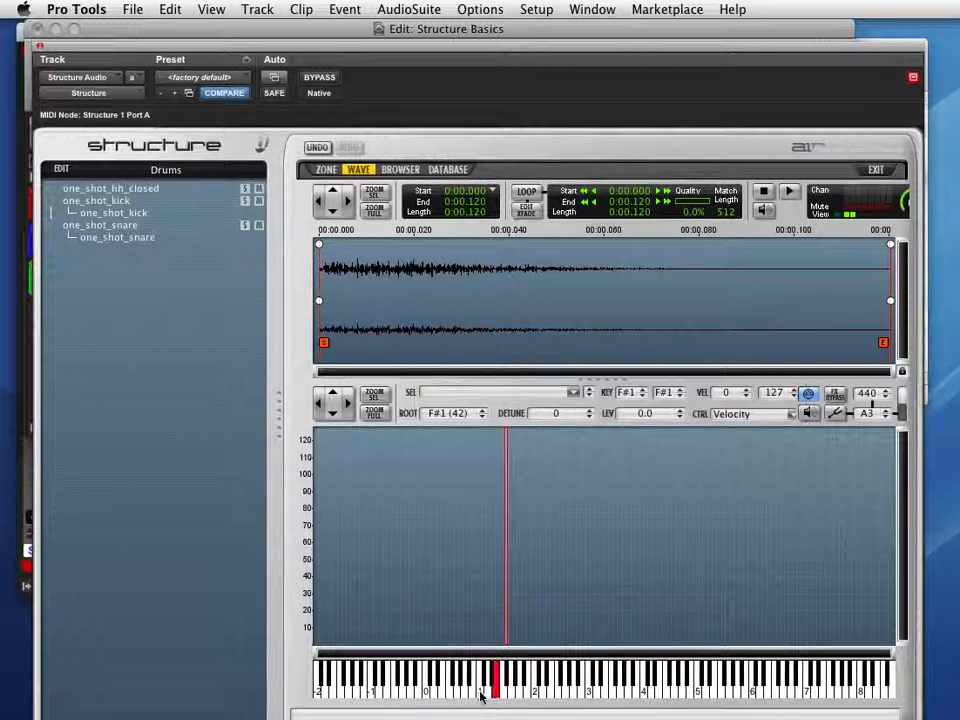
pyautogui.click(481, 692)
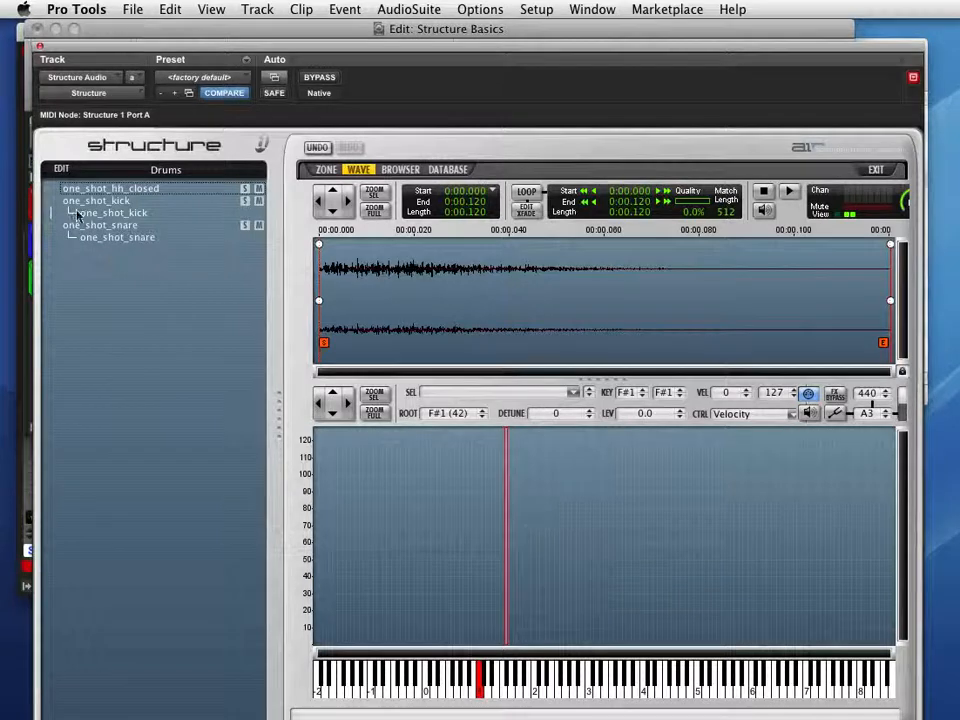
pyautogui.click(122, 188)
pyautogui.click(125, 212)
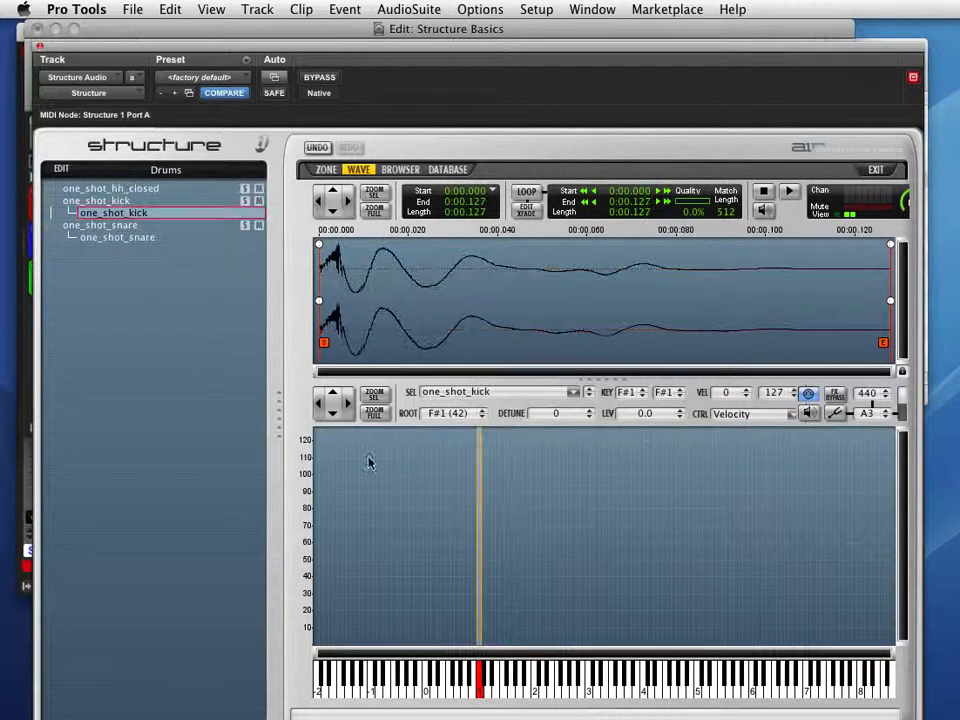
pyautogui.click(118, 238)
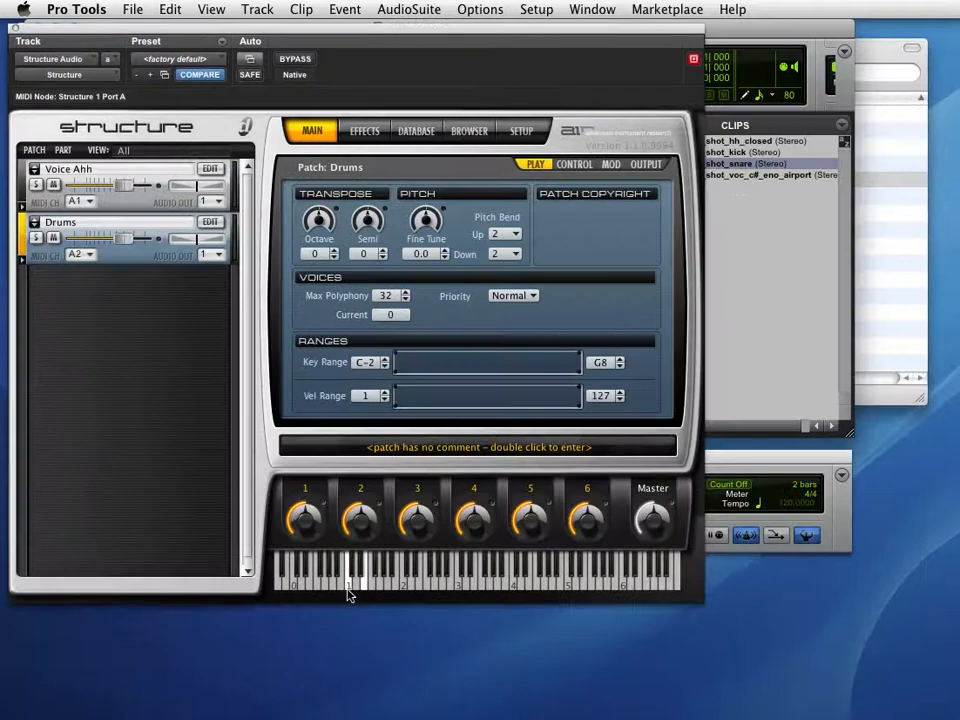
# Leave the Drums patch editor and audition the kick on C1 and the snare on E1 with Structure's keyboard.
pyautogui.click(349, 590)
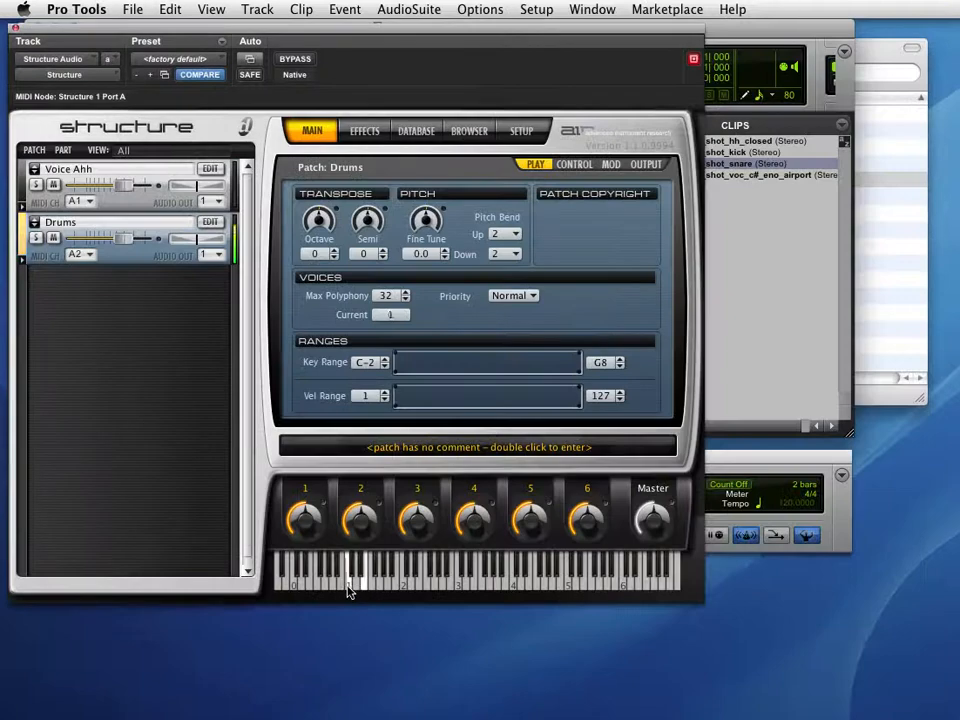
pyautogui.click(365, 587)
pyautogui.click(366, 578)
pyautogui.click(366, 578)
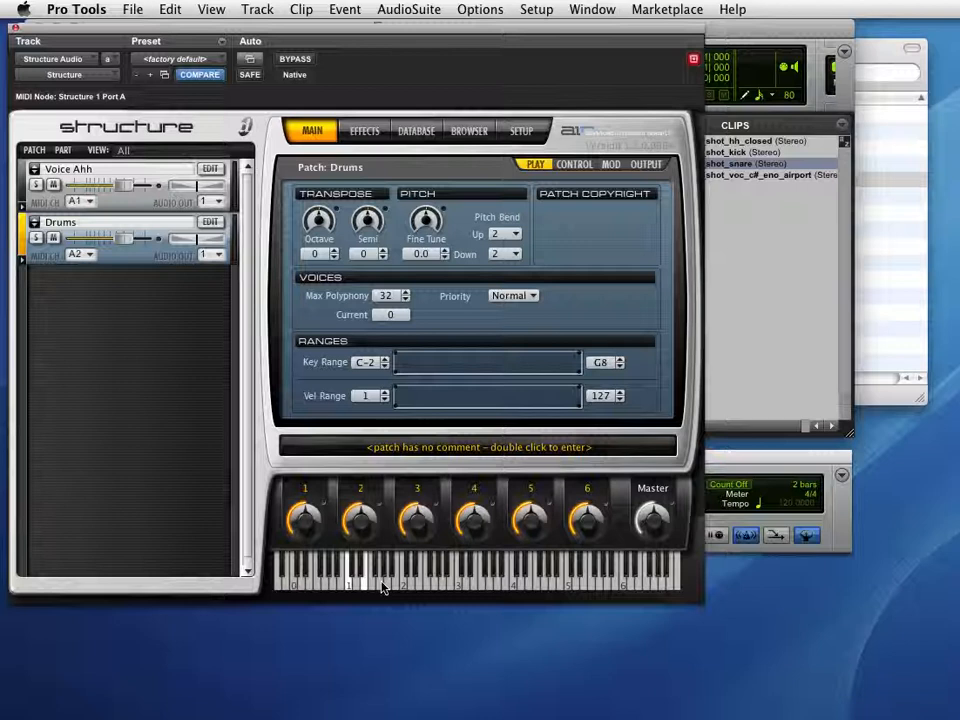
# Move the Structure window clear of the tracks, record-enable the Voice track, and switch to MidiKeys, placing its keyboard over the Edit window.
pyautogui.moveTo(350, 33); pyautogui.dragTo(752, 50)
pyautogui.click(50, 247)
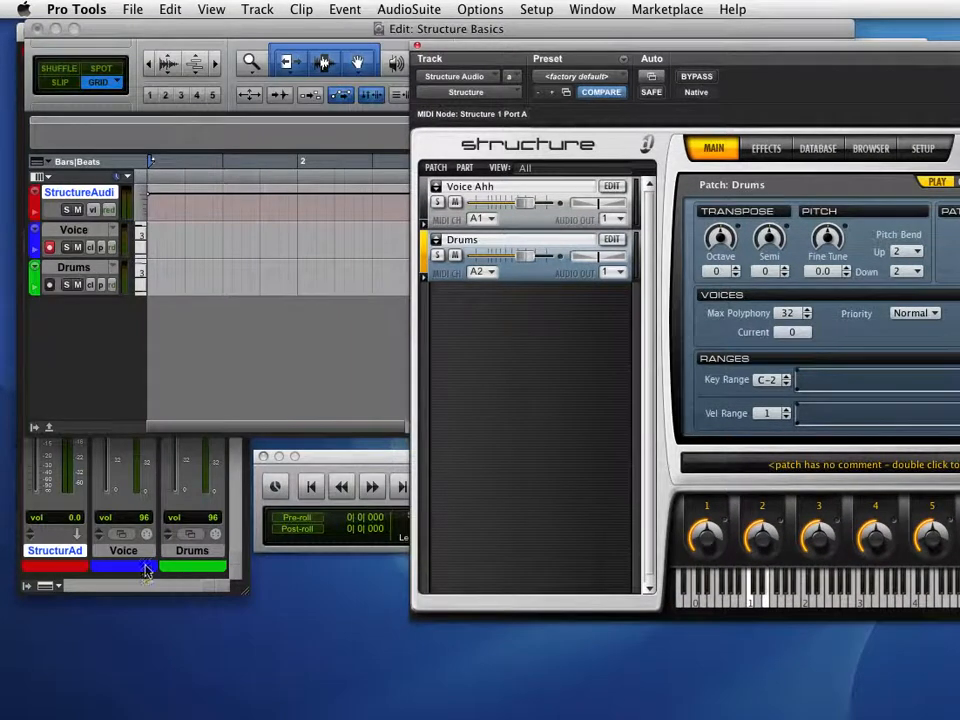
pyautogui.press('super+Tab')
pyautogui.moveTo(308, 553); pyautogui.dragTo(302, 352)
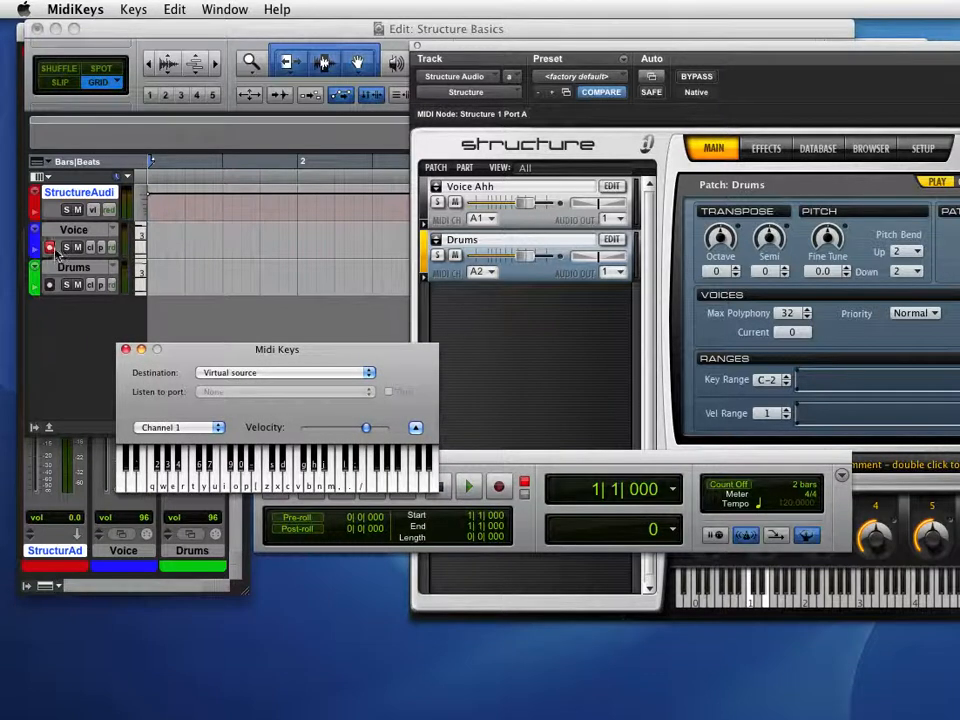
# Try a few notes in MidiKeys, switch to Pro Tools, and enable MIDI Thru.
pyautogui.click(240, 484)
pyautogui.moveTo(240, 484); pyautogui.dragTo(310, 484)
pyautogui.click(293, 338)
pyautogui.click(480, 9)
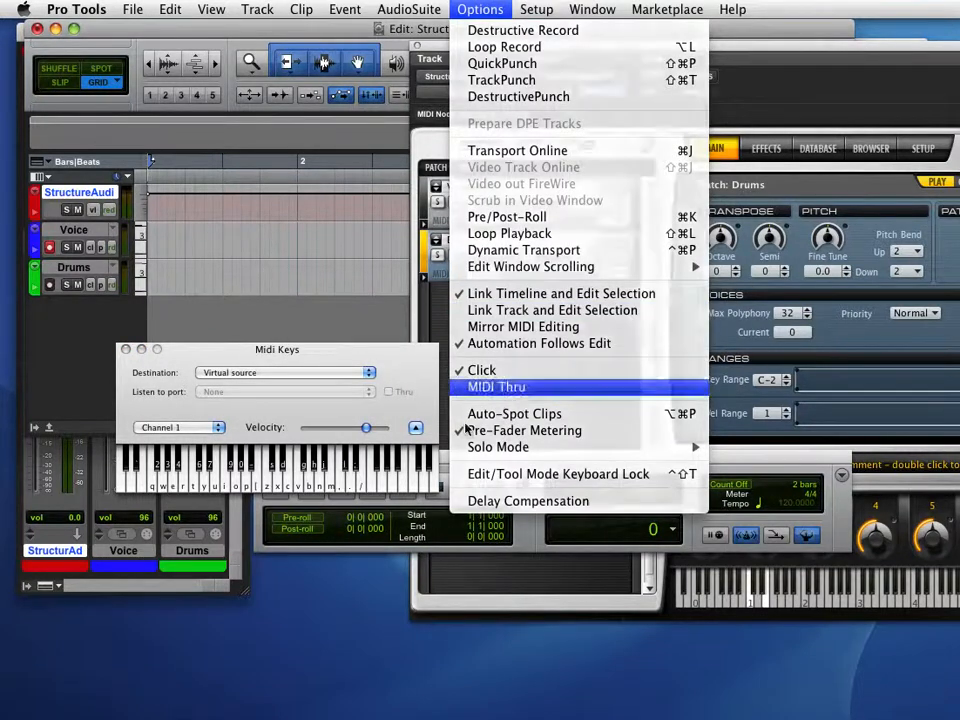
pyautogui.click(483, 386)
# Return to MidiKeys and play several notes to audition the Voice Ahh patch through the Voice track.
pyautogui.click(176, 368)
pyautogui.click(252, 487)
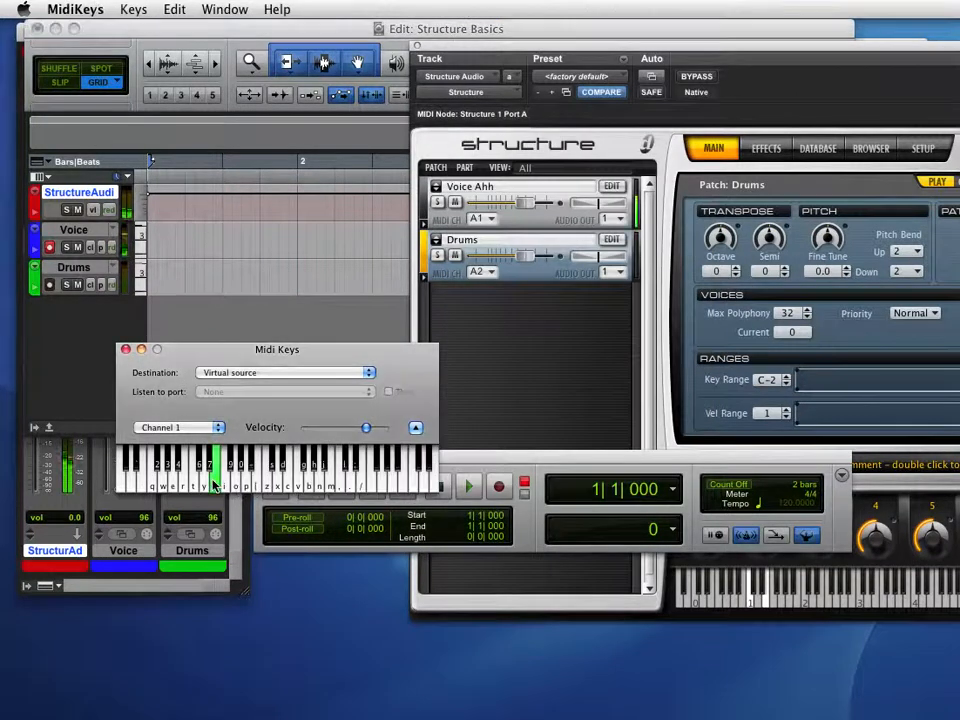
pyautogui.moveTo(248, 482); pyautogui.dragTo(225, 484)
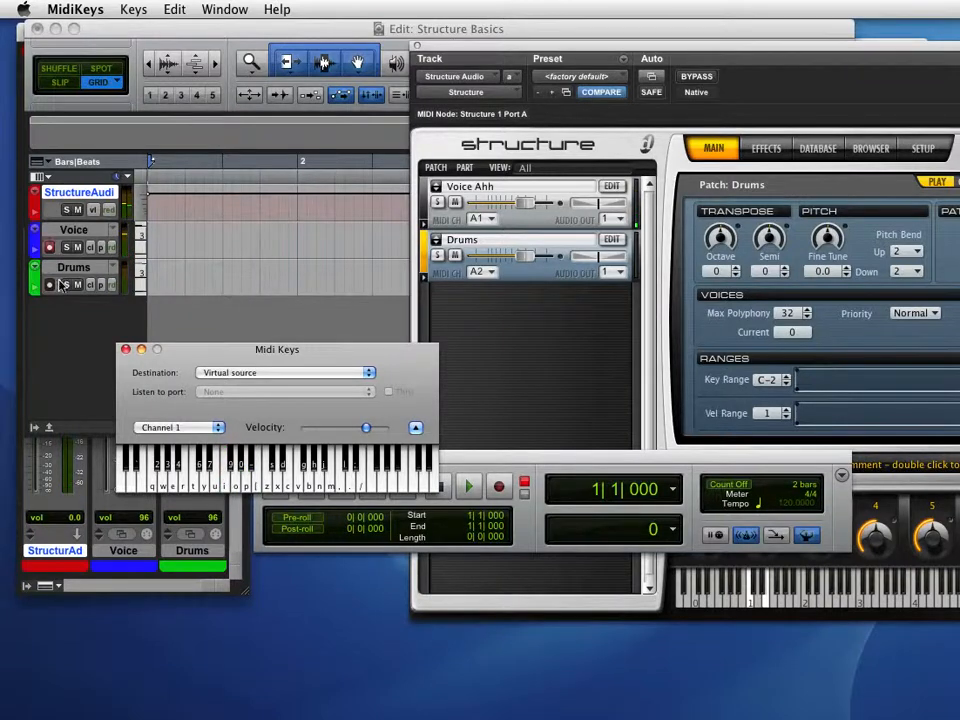
# Disarm the Voice track, record-enable the Drums track, and play the kick, snare and hi-hat keys in MidiKeys.
pyautogui.click(49, 249)
pyautogui.click(49, 285)
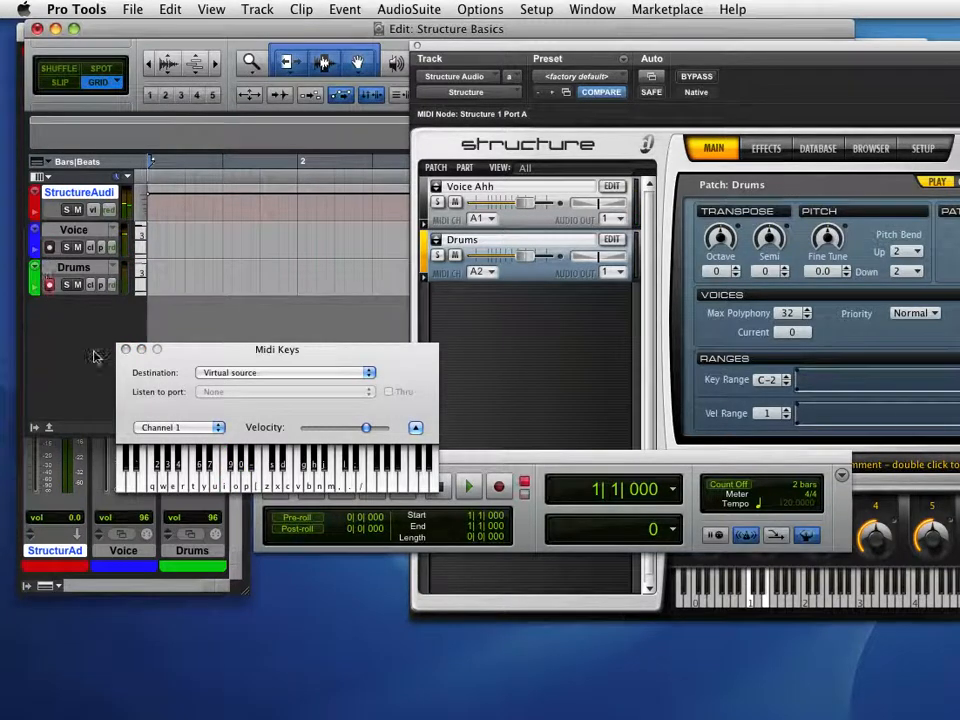
pyautogui.click(119, 487)
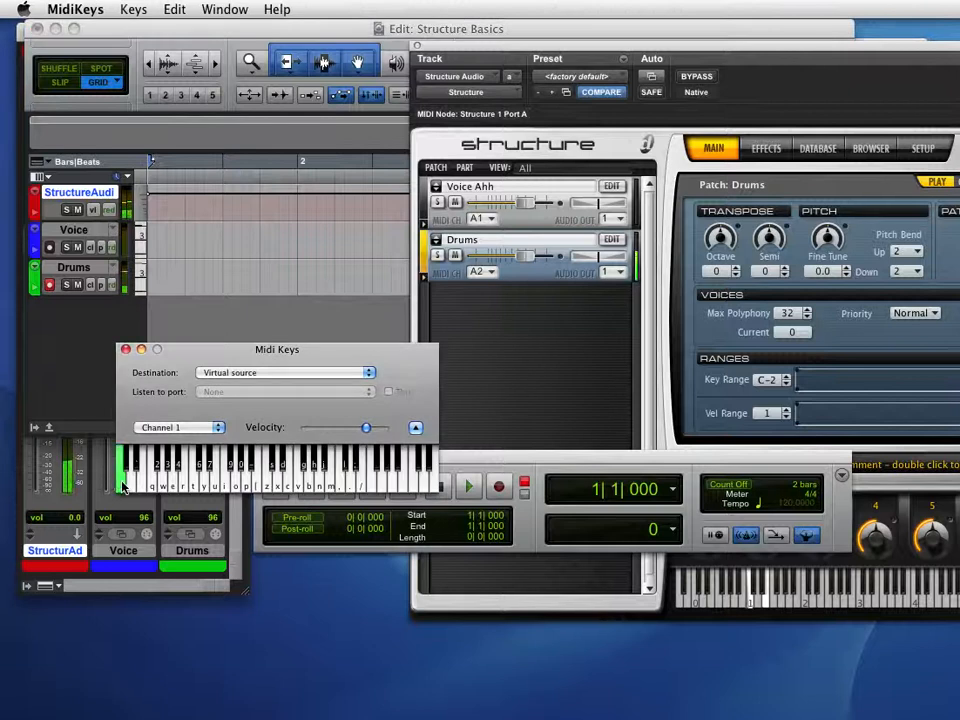
pyautogui.click(140, 487)
pyautogui.click(153, 485)
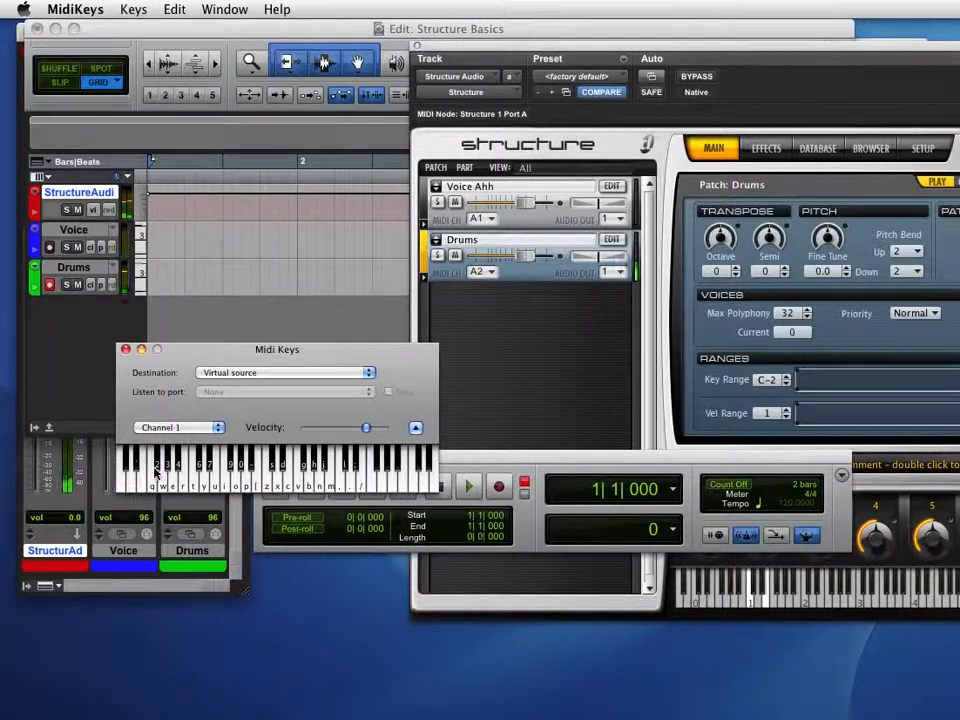
pyautogui.click(158, 467)
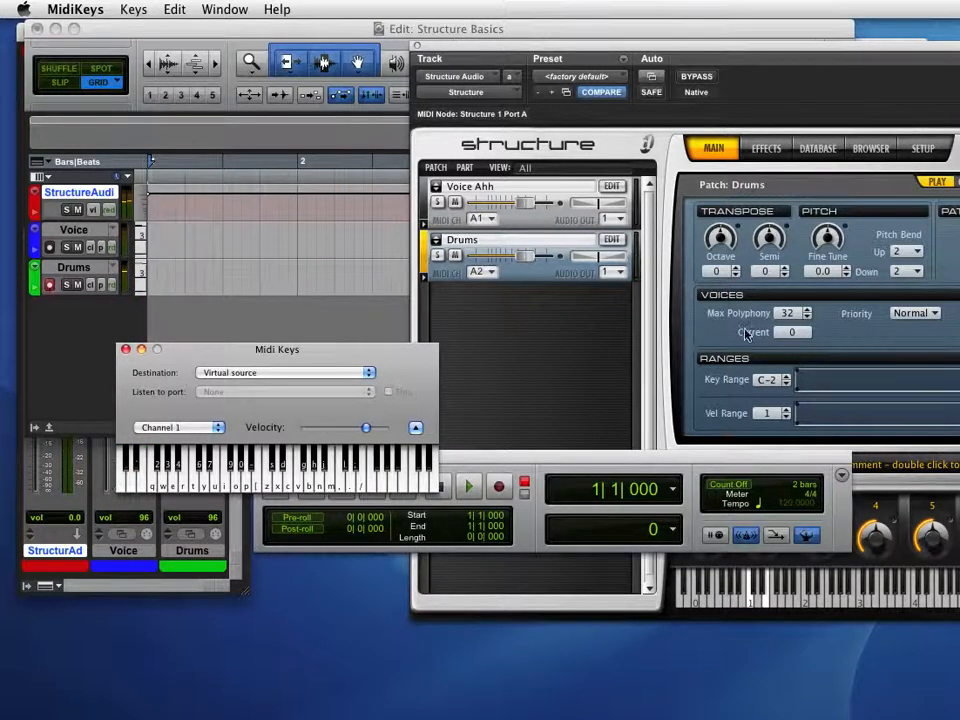
# Bring Structure forward in Pro Tools, start saving its settings as a new preset, and inspect the default save folder's path.
pyautogui.click(195, 300)
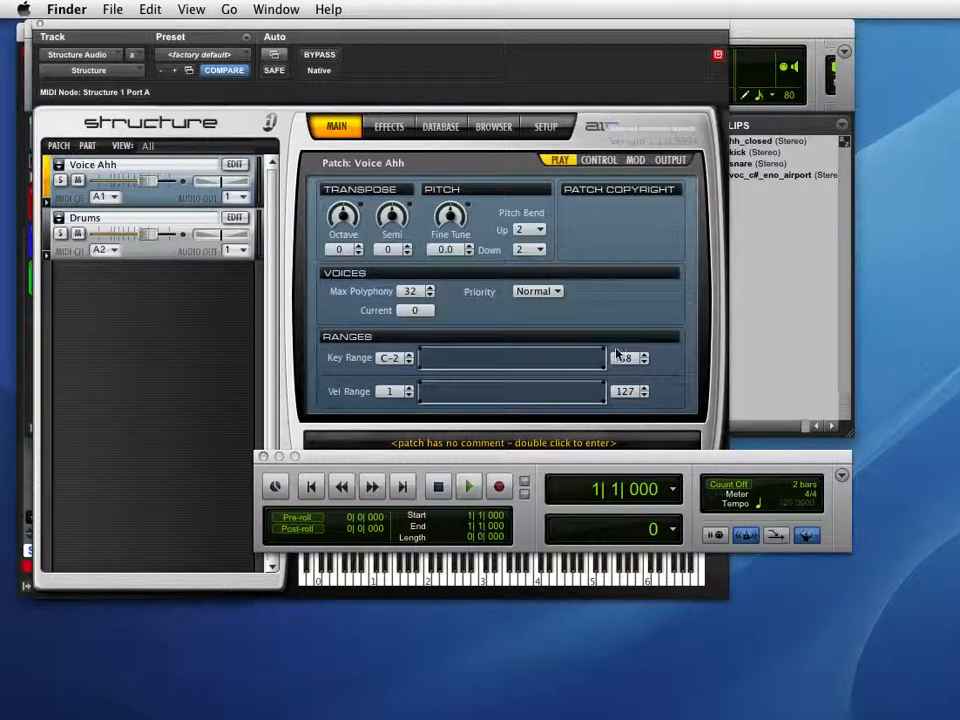
pyautogui.click(466, 29)
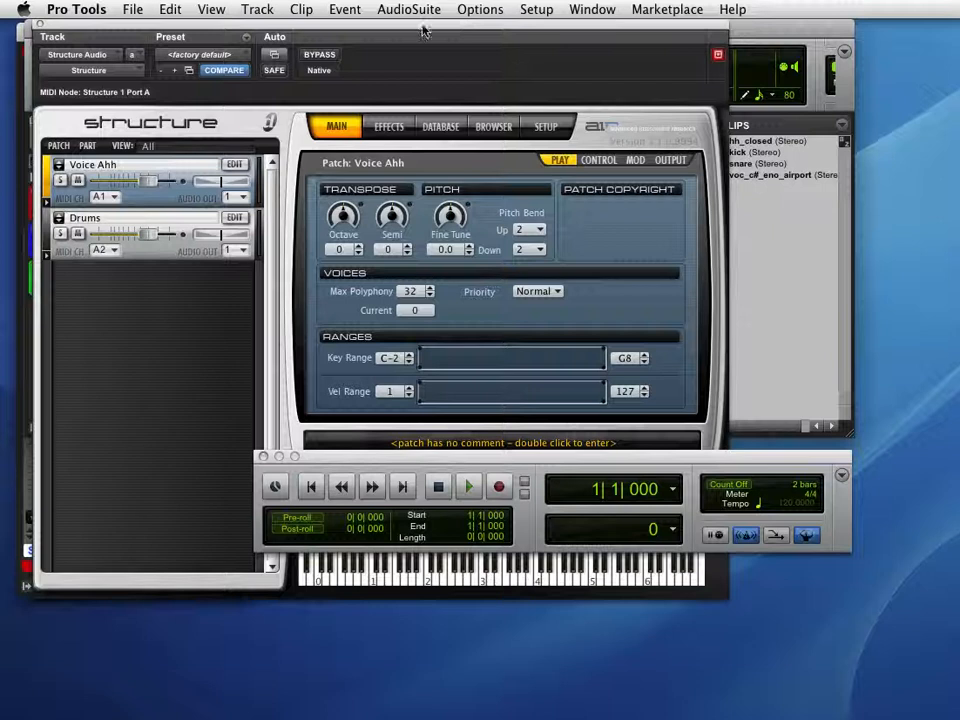
pyautogui.click(247, 38)
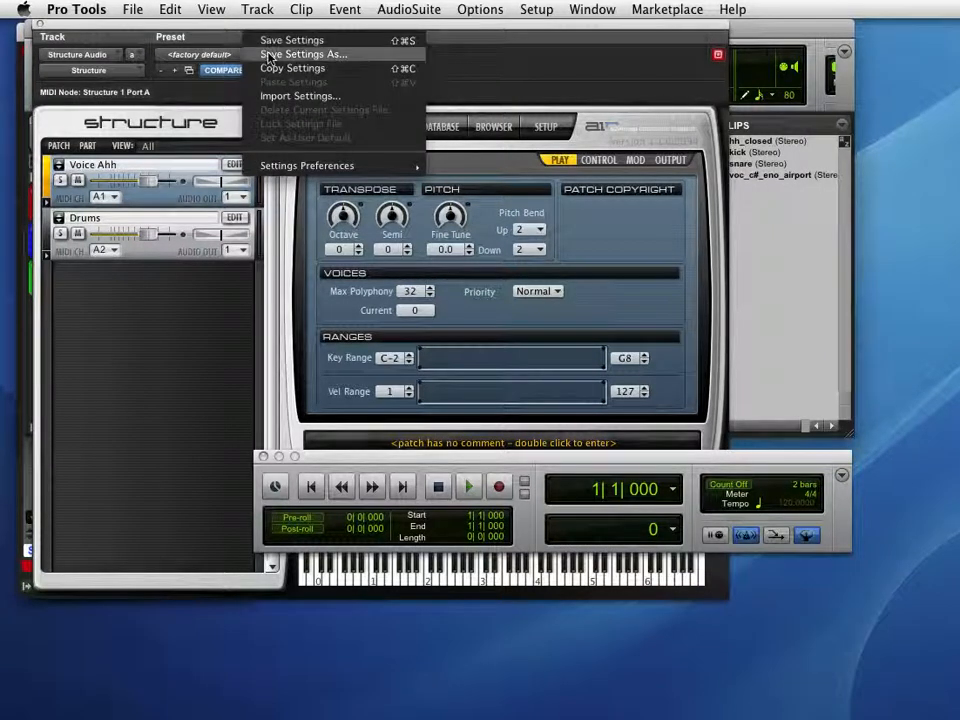
pyautogui.click(268, 55)
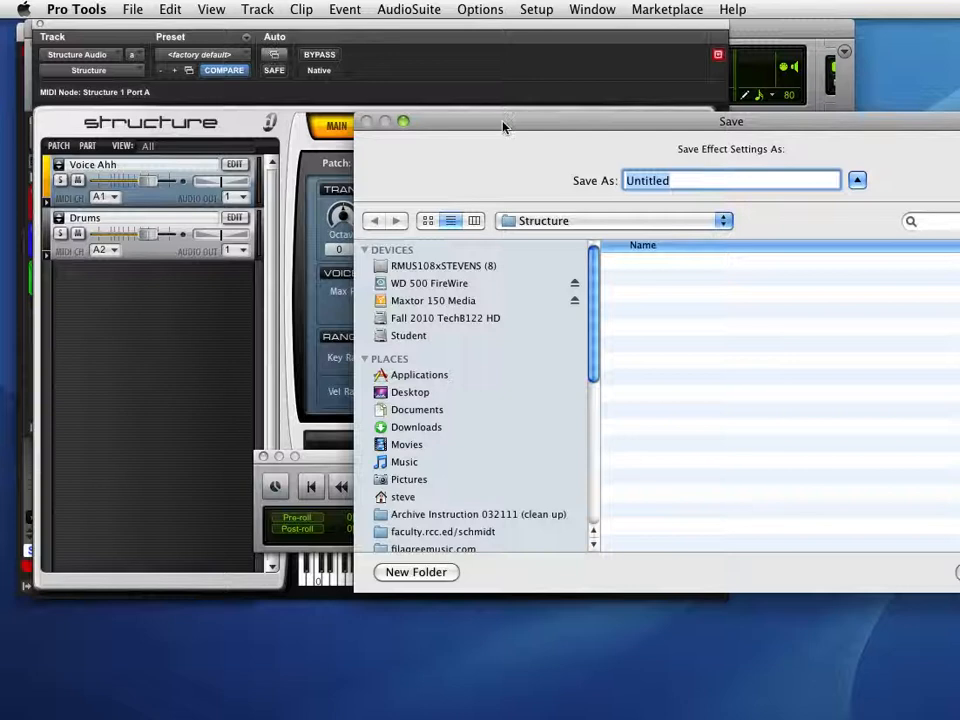
pyautogui.moveTo(503, 125); pyautogui.dragTo(181, 54)
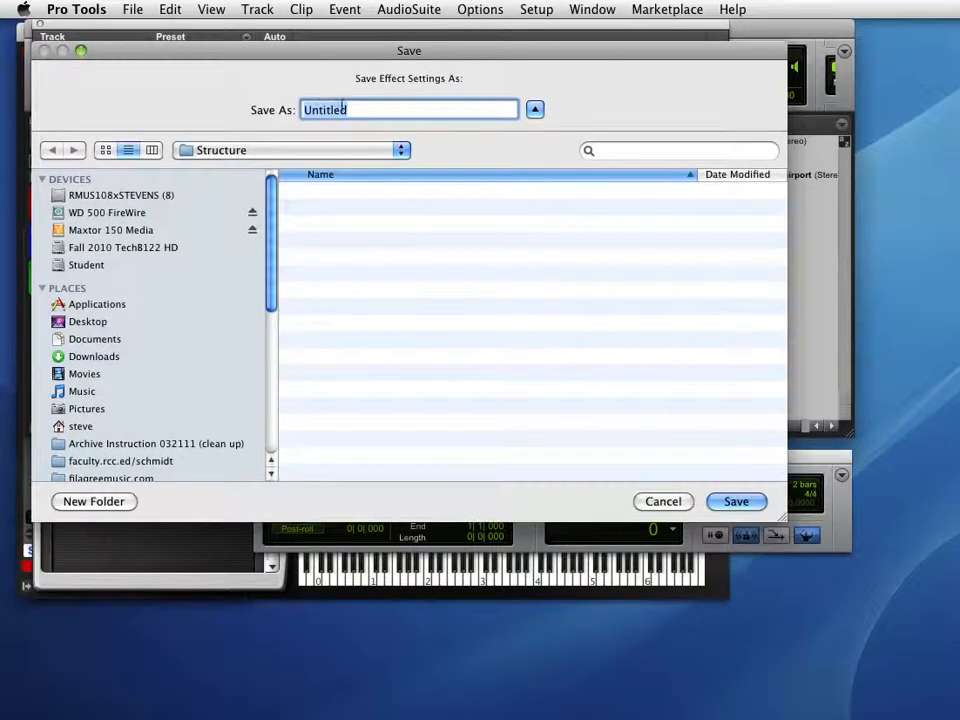
pyautogui.click(367, 155)
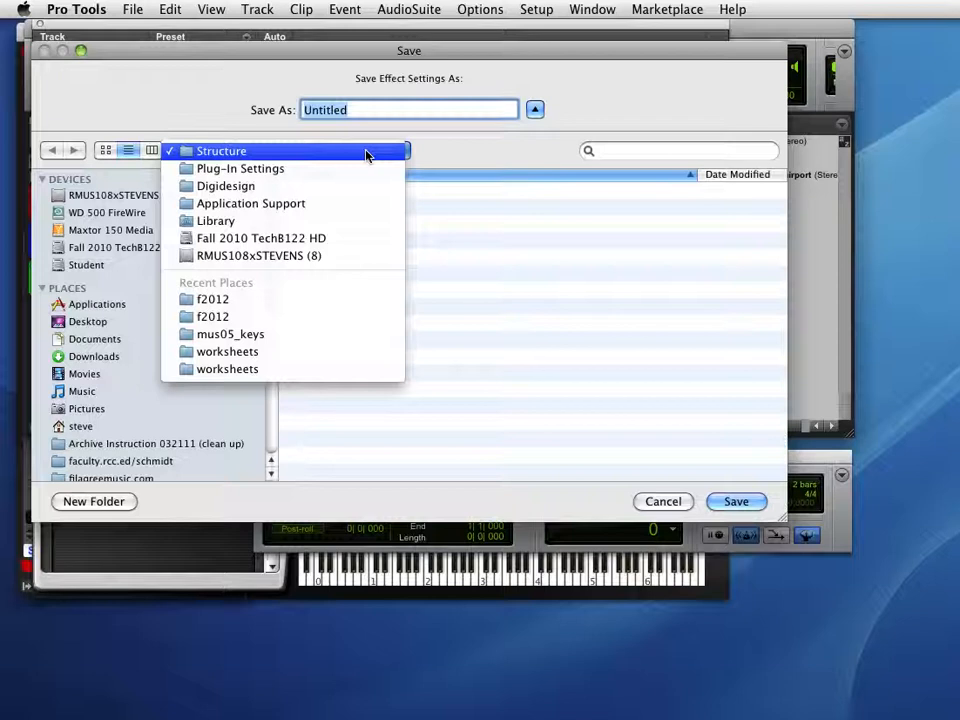
pyautogui.click(366, 155)
# Set the preset's save location to Desktop > Structure Basics > Plug-In Settings > Structure and verify the folder path.
pyautogui.click(105, 323)
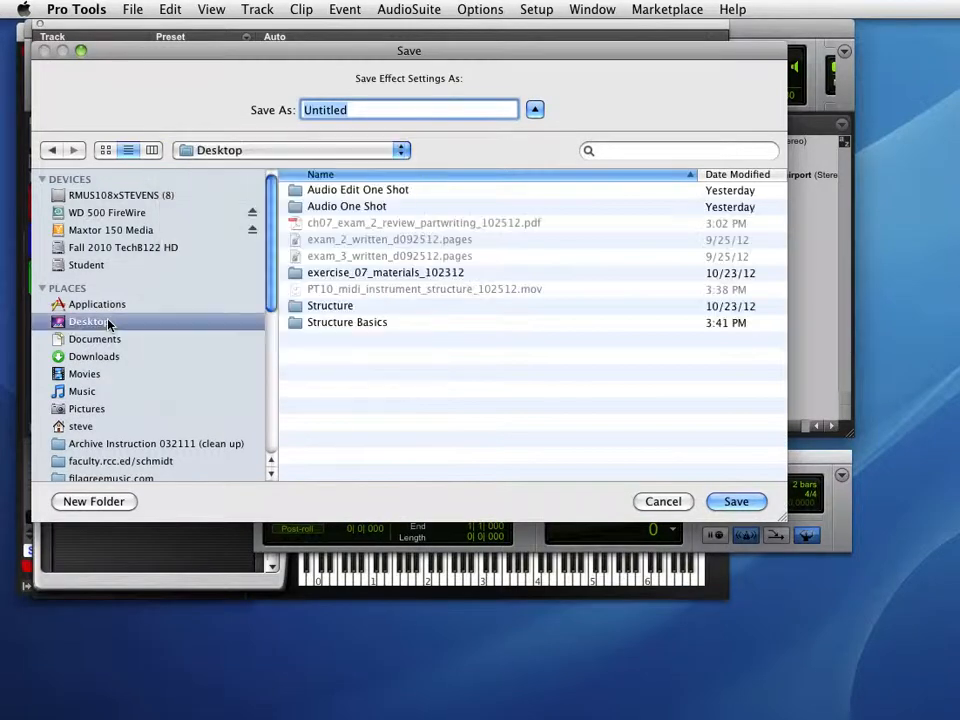
pyautogui.doubleClick(341, 322)
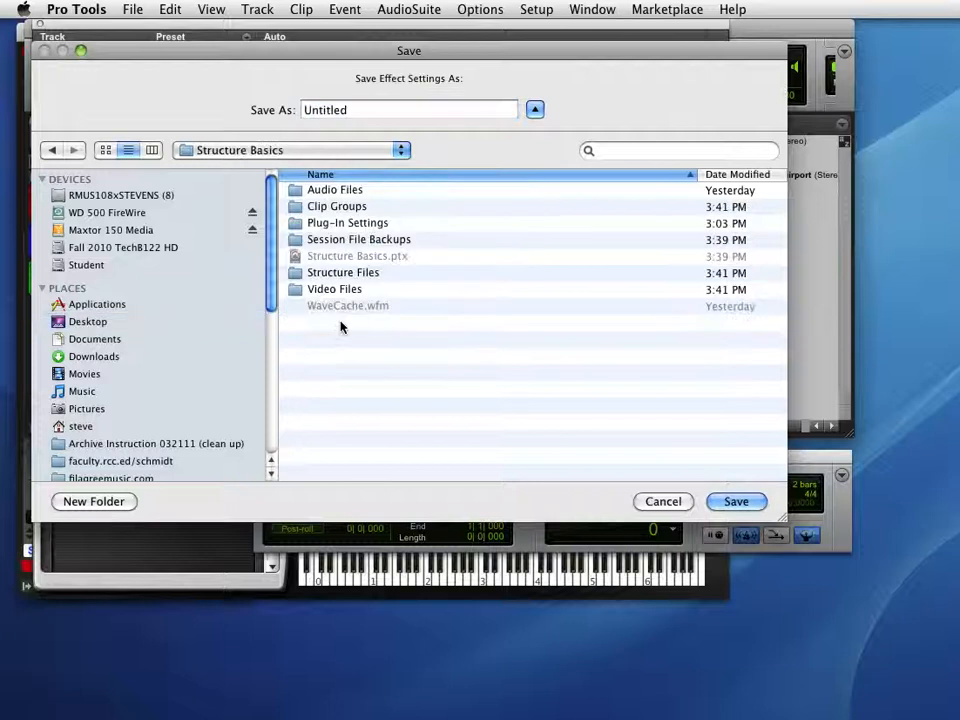
pyautogui.doubleClick(356, 223)
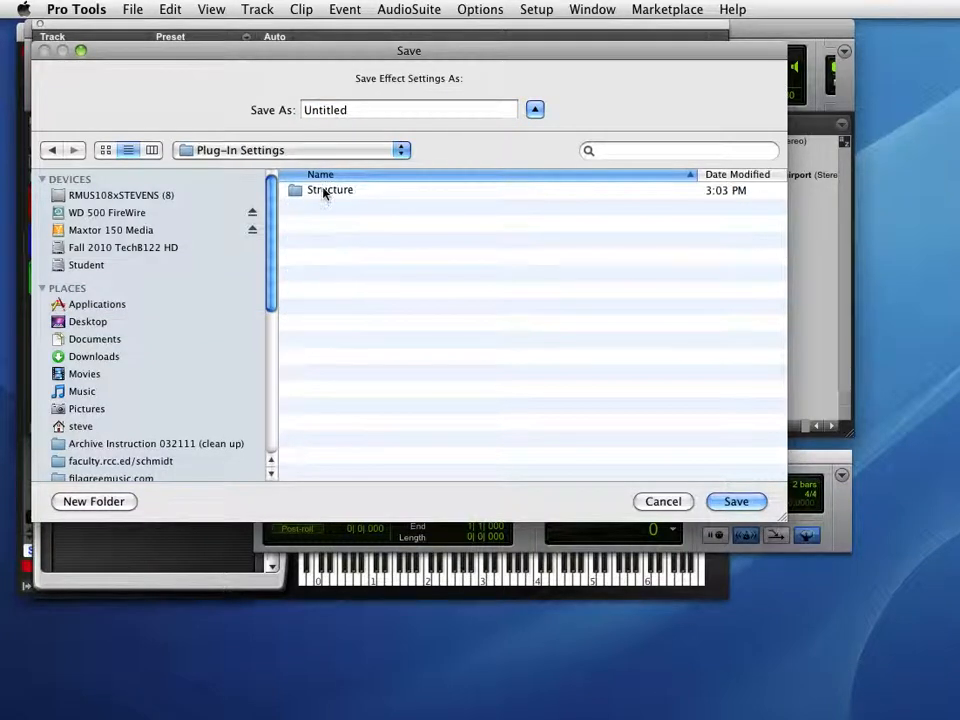
pyautogui.doubleClick(321, 191)
pyautogui.click(323, 151)
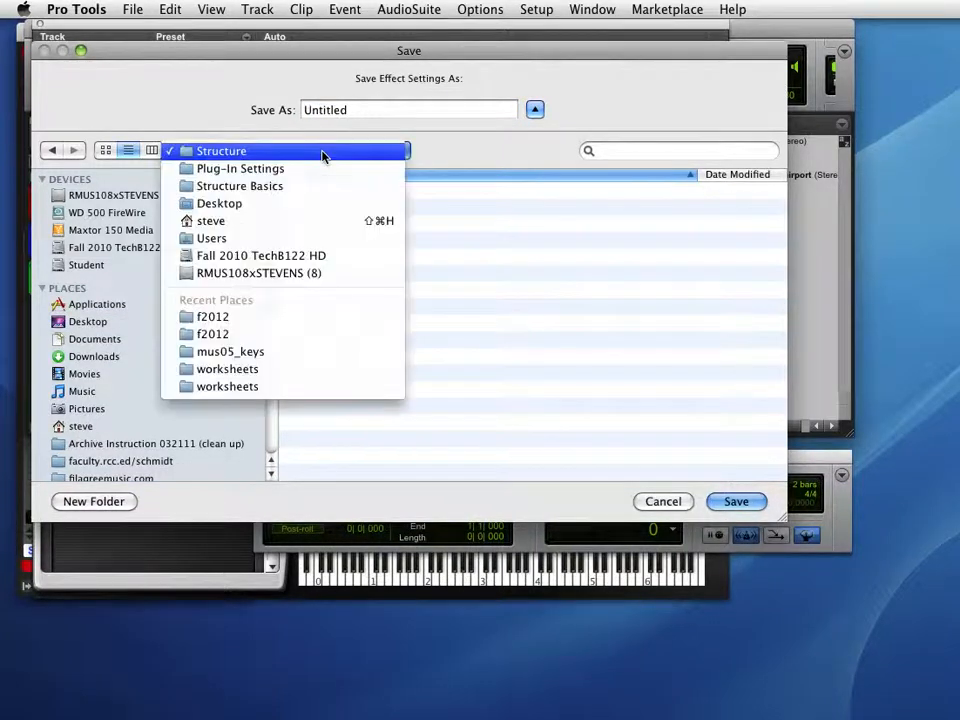
pyautogui.click(418, 150)
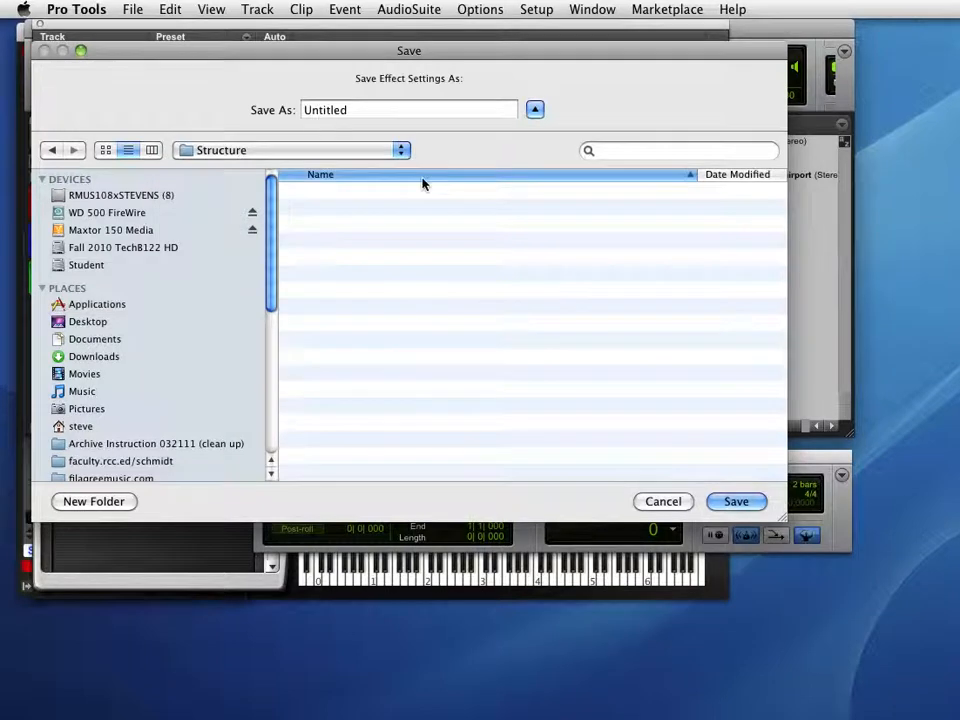
# Name the Structure preset with the instructor's surname and save it in the session's settings folder.
pyautogui.press('Tab')
pyautogui.write('S')
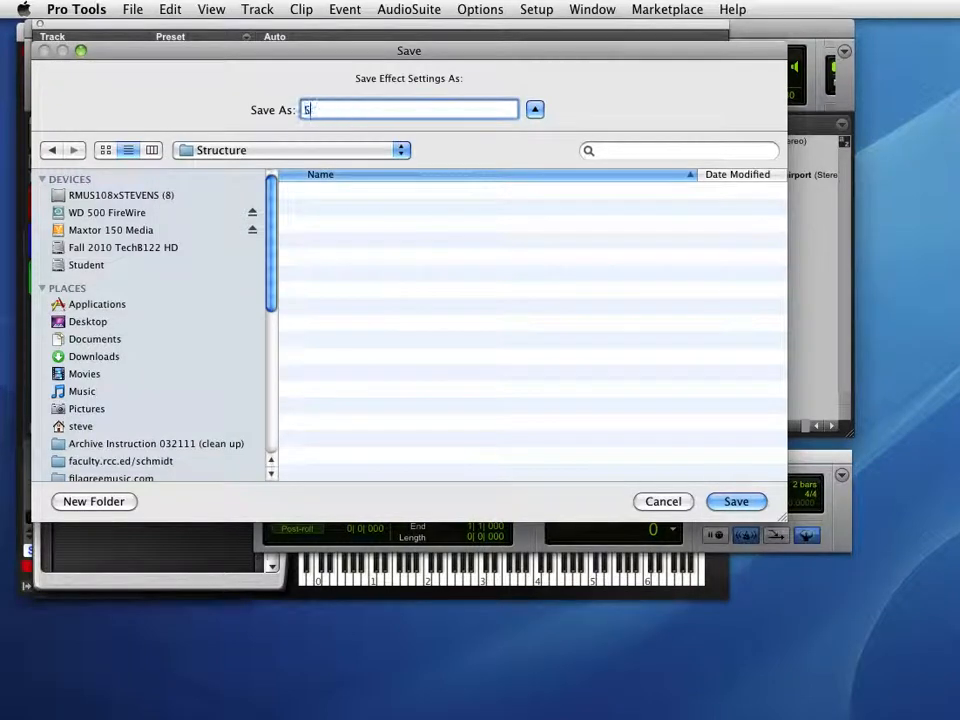
pyautogui.write('chmidt')
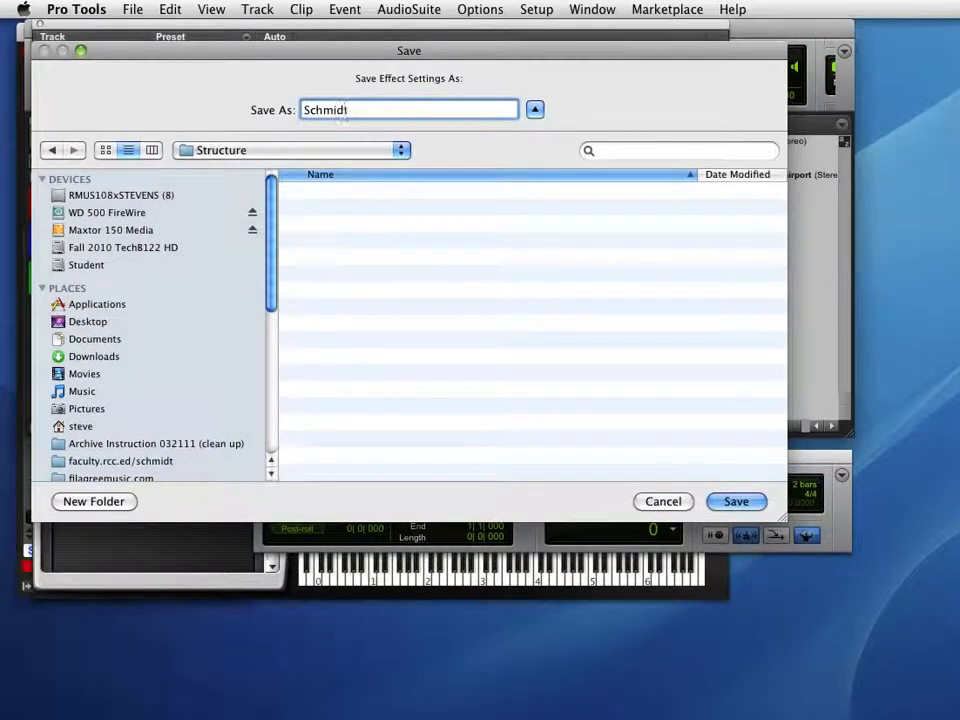
pyautogui.click(744, 500)
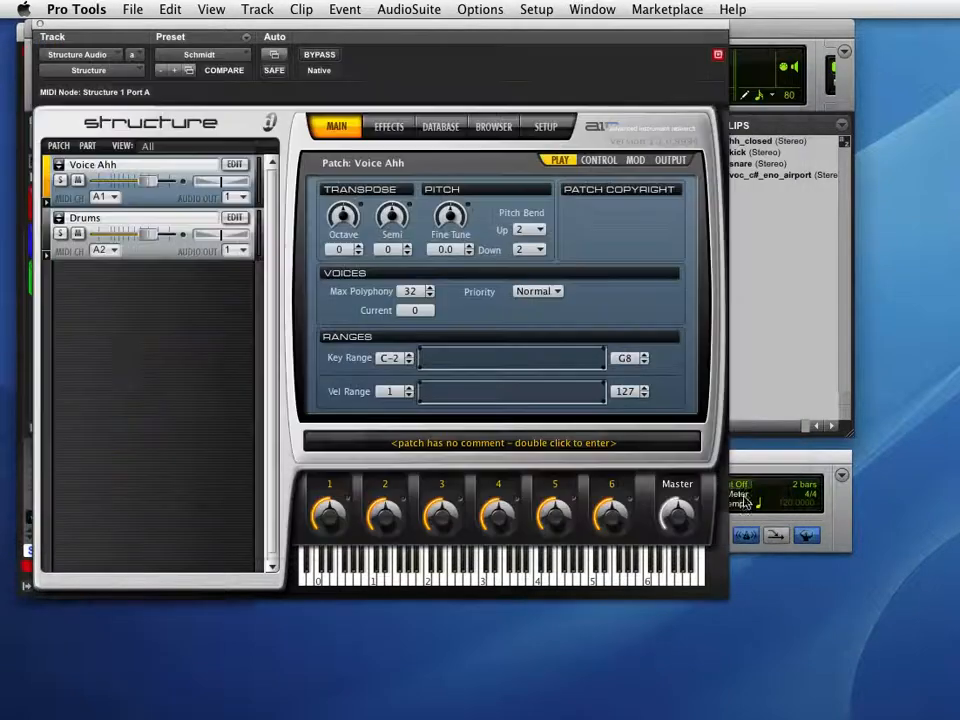
# Recall the saved preset from the Session's Settings Folder in Structure's preset list.
pyautogui.click(203, 58)
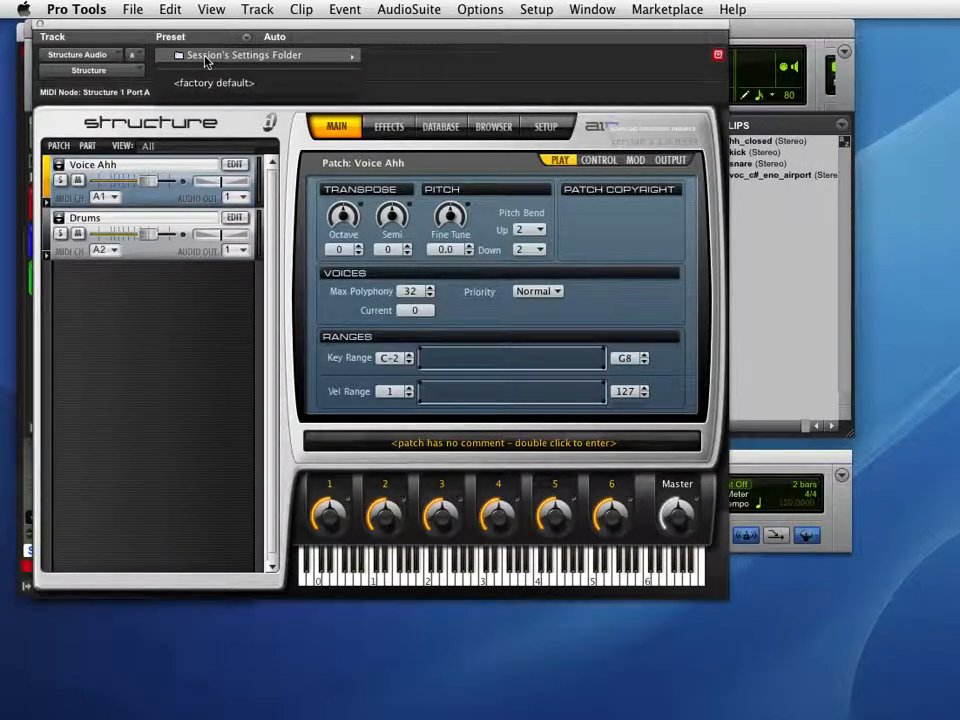
pyautogui.moveTo(355, 58)
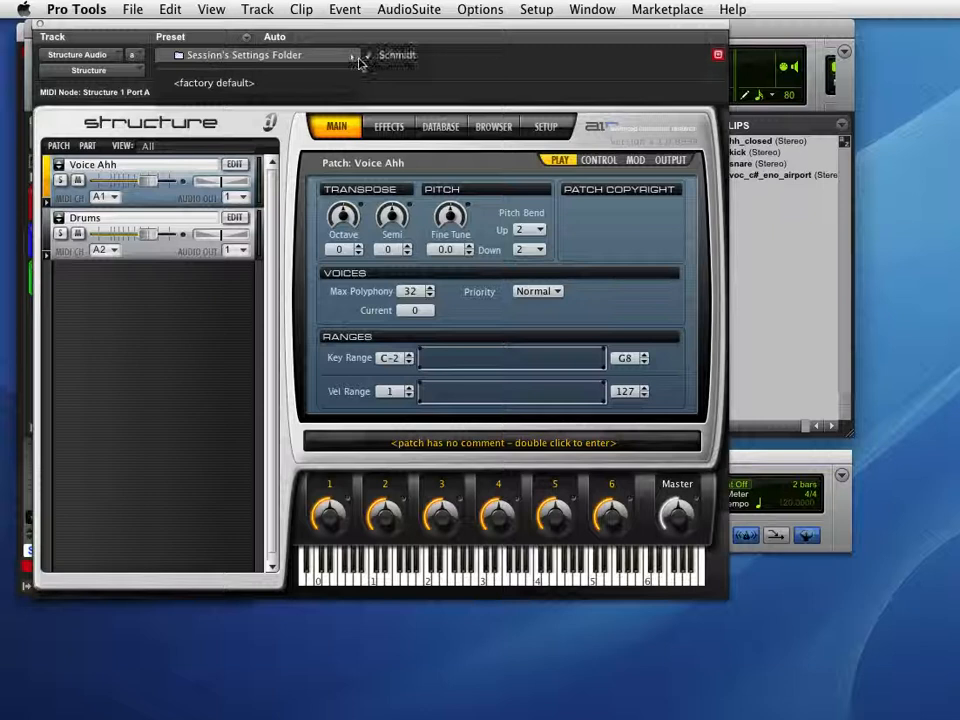
pyautogui.click(390, 57)
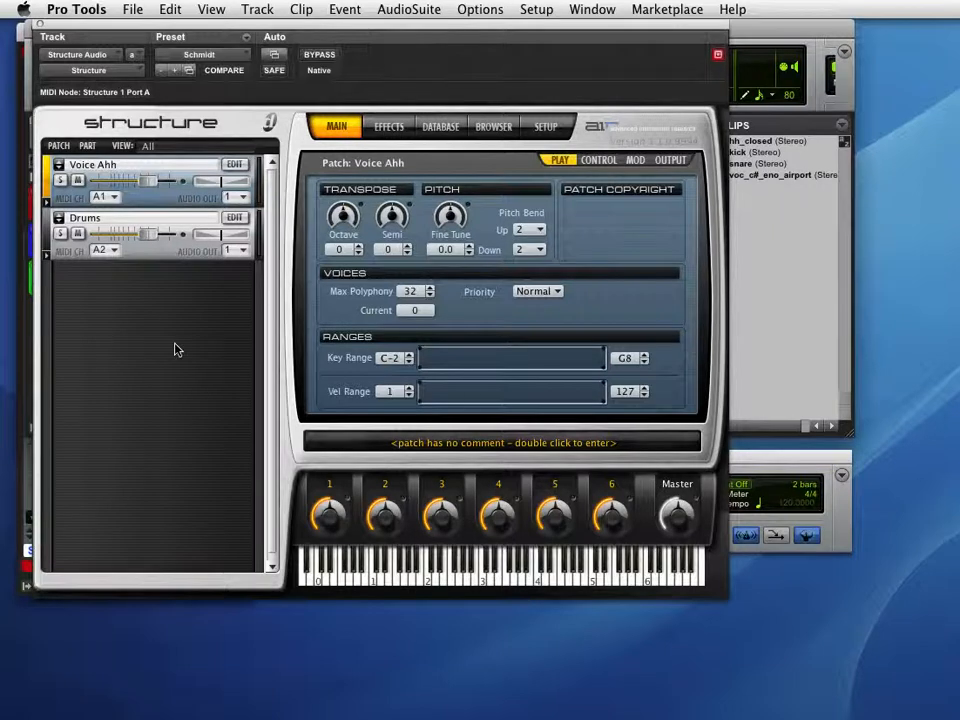